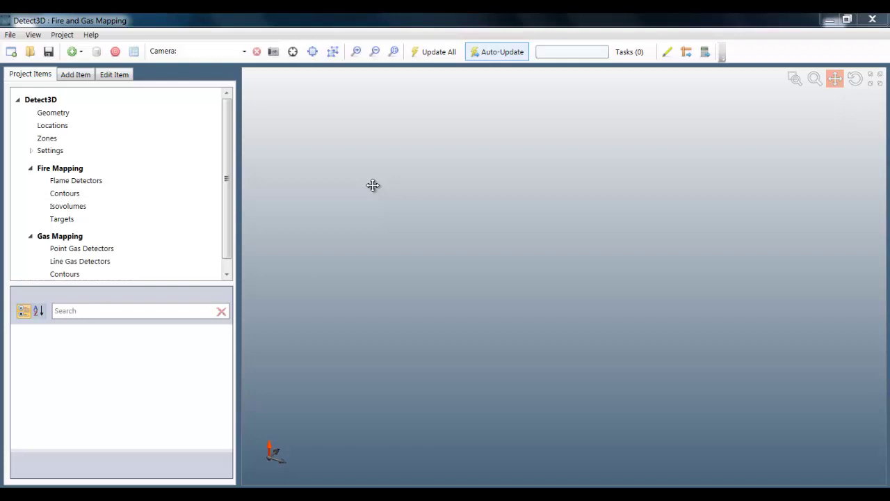
Open the Maersk FPSO.d3d project from the Desktop.
left_click(10, 35)
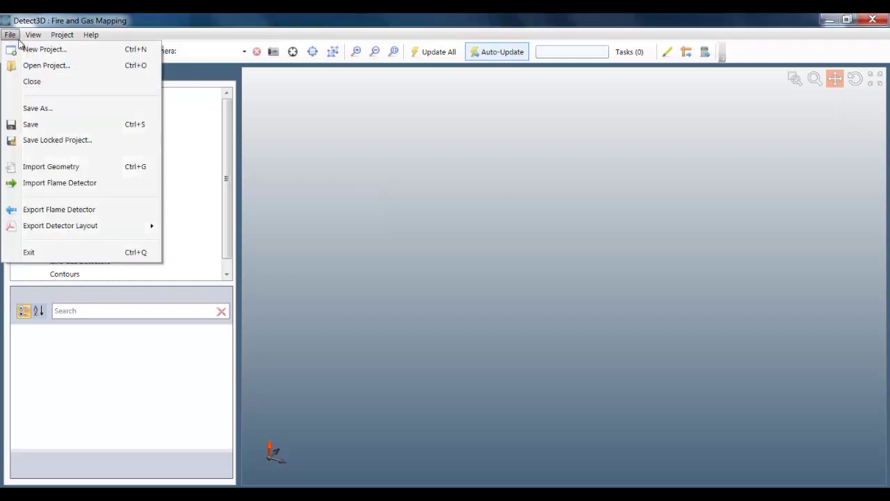
left_click(39, 69)
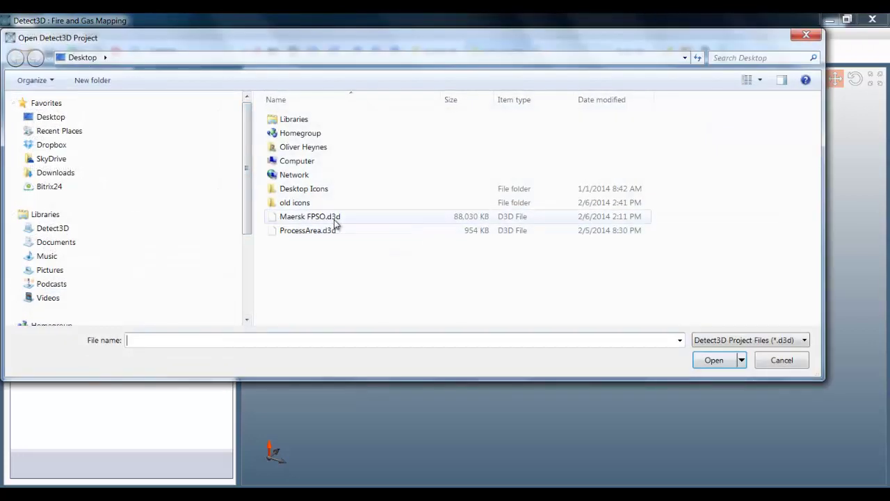
double_click(335, 217)
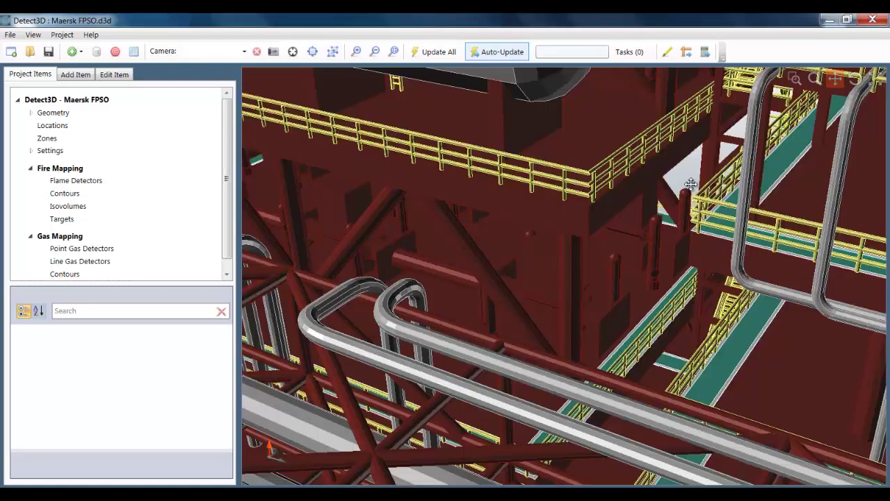
Fit the whole ship in view and examine its topside modules, cranes and vessels from several angles.
left_click(876, 81)
left_click(877, 85)
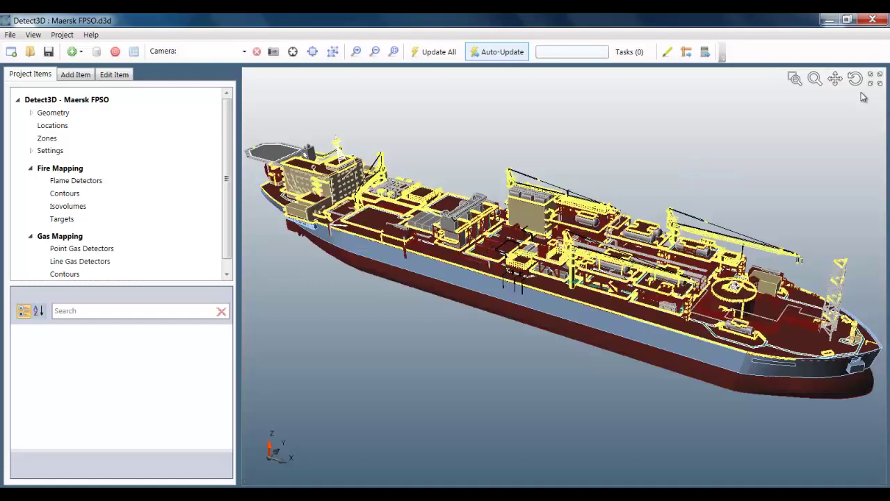
left_click(835, 79)
left_click_drag(531, 265, 401, 282)
middle_click_drag(401, 281, 553, 242)
scroll(558, 239, "up", 6)
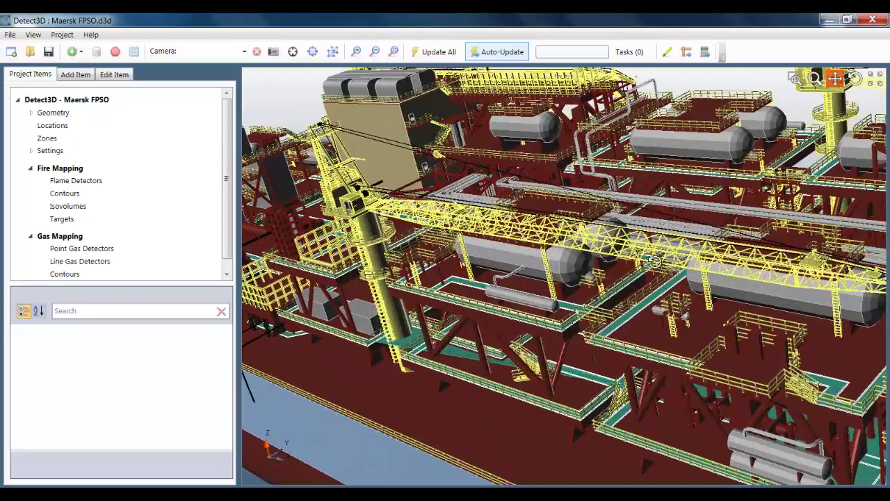
left_click_drag(655, 261, 557, 258)
scroll(493, 239, "down", 6)
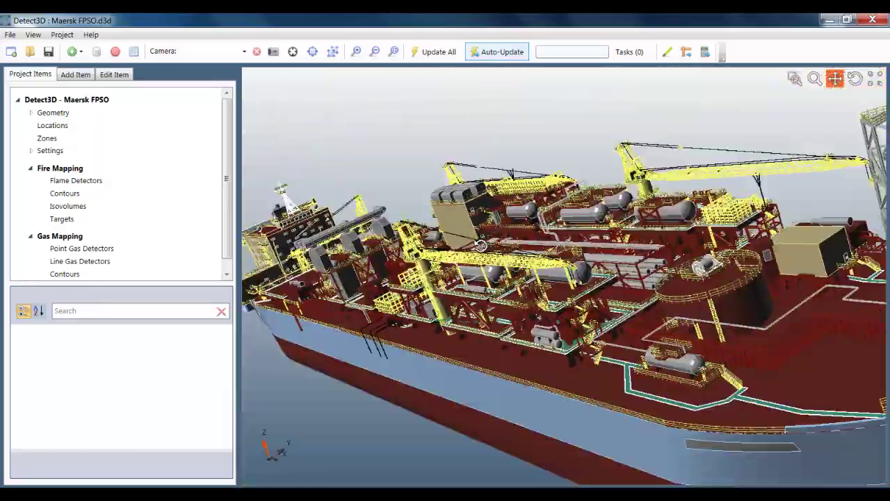
scroll(499, 230, "up", 3)
left_click_drag(511, 223, 501, 254)
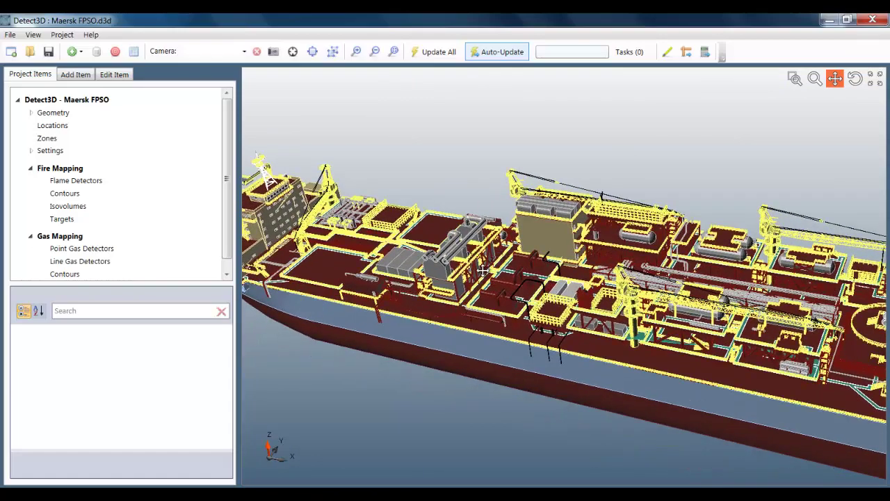
Select the Maersk FPSO.obj geometry and check its number of triangles in the properties.
left_click(30, 113)
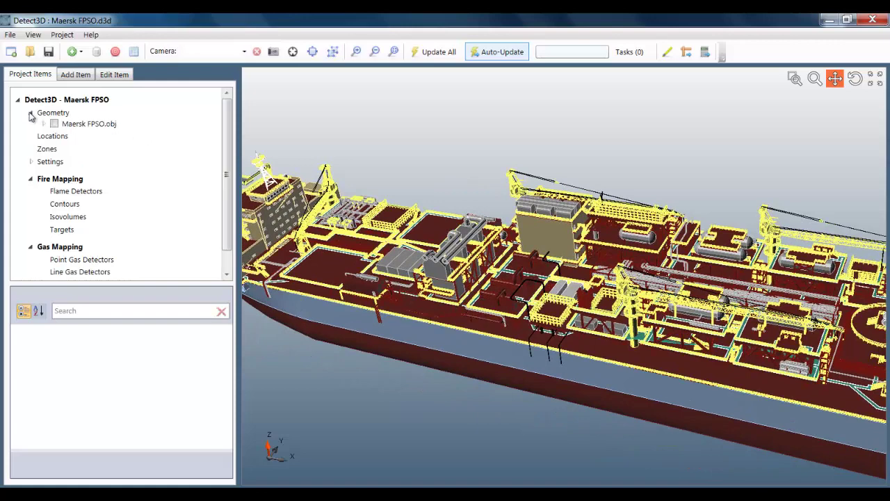
left_click(78, 125)
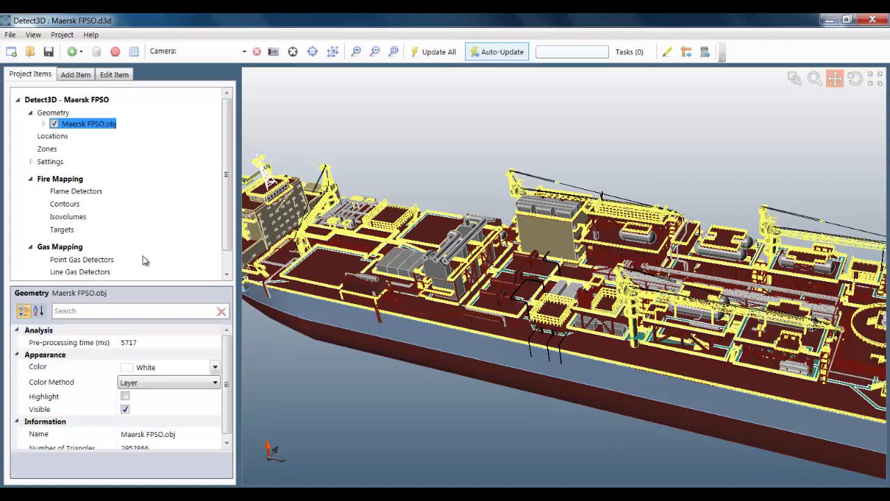
left_click_drag(171, 283, 171, 235)
left_click(77, 400)
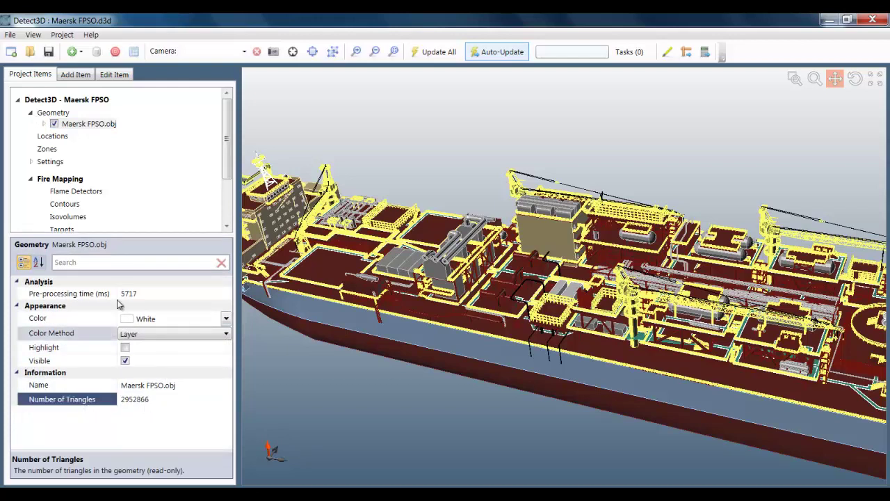
Hide the RAILING_YELLOW_METAL layer of the Maersk FPSO.obj geometry and show it again.
left_click(45, 124)
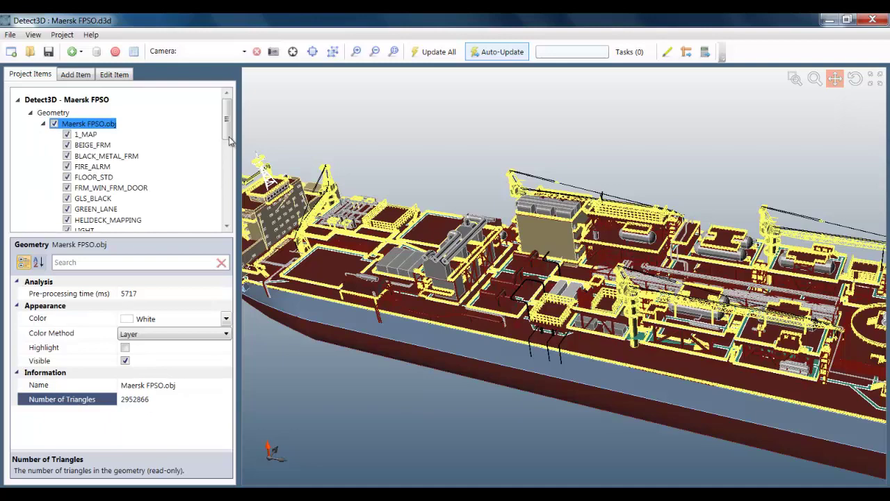
left_click_drag(228, 136, 228, 174)
left_click(67, 147)
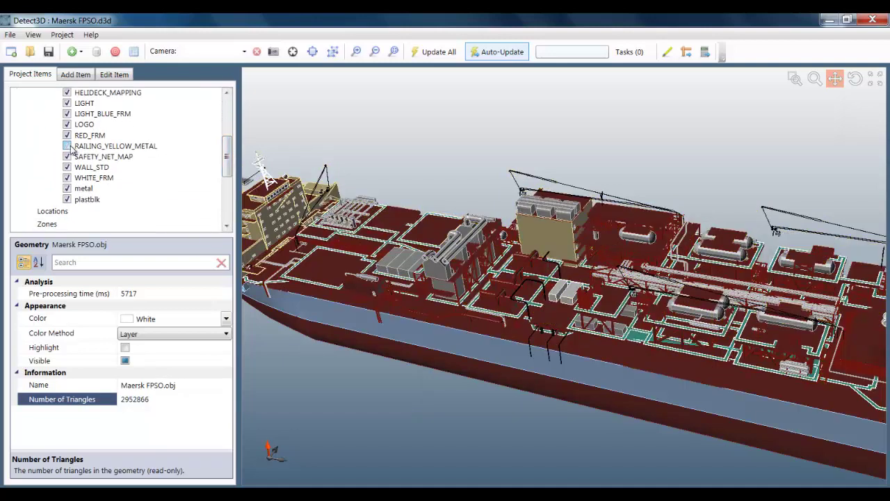
left_click(66, 146)
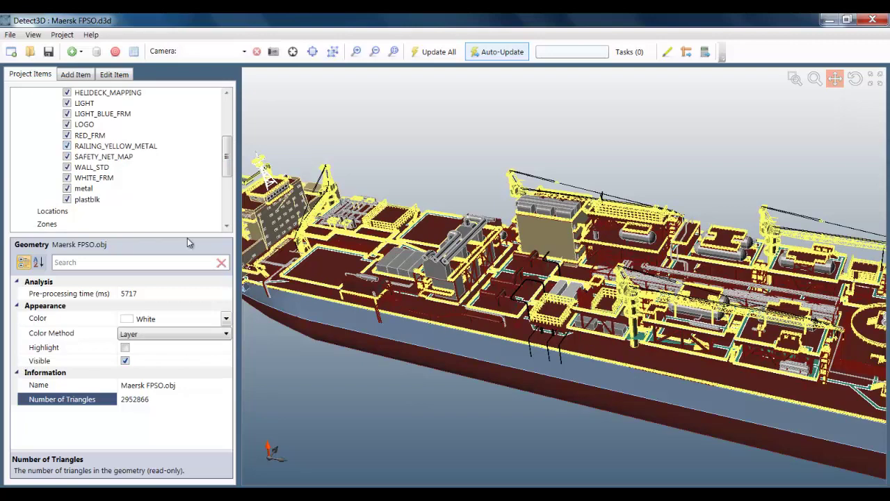
left_click_drag(226, 150, 226, 112)
left_click(43, 124)
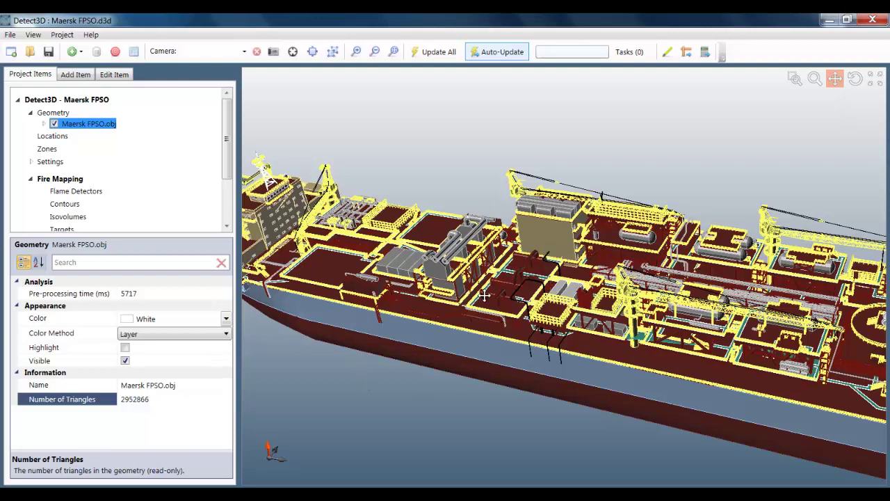
Switch to CPU-Z, check the processor, memory and NVIDIA GeForce GT 630M graphics details, and close it.
left_click(182, 493)
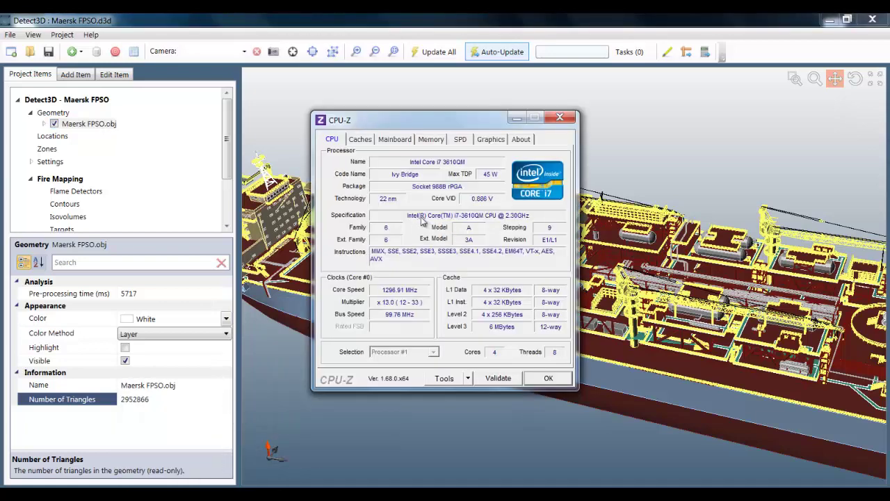
left_click(432, 140)
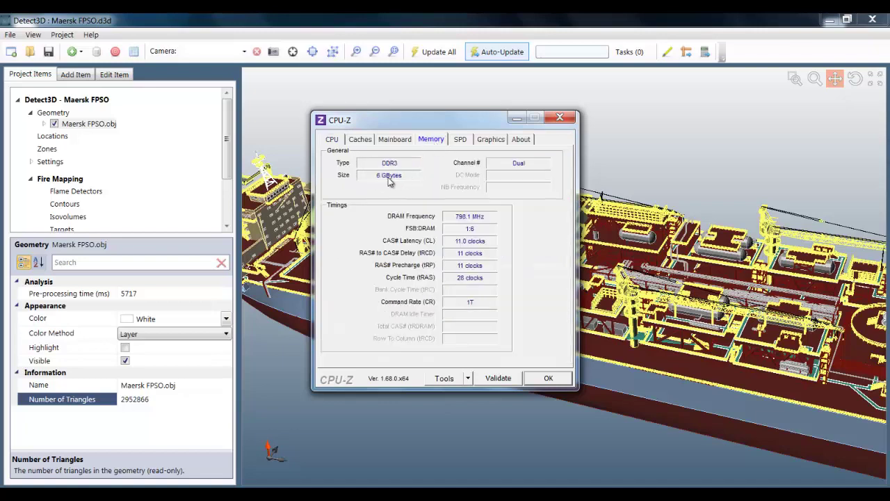
left_click(490, 140)
left_click(451, 165)
left_click(440, 181)
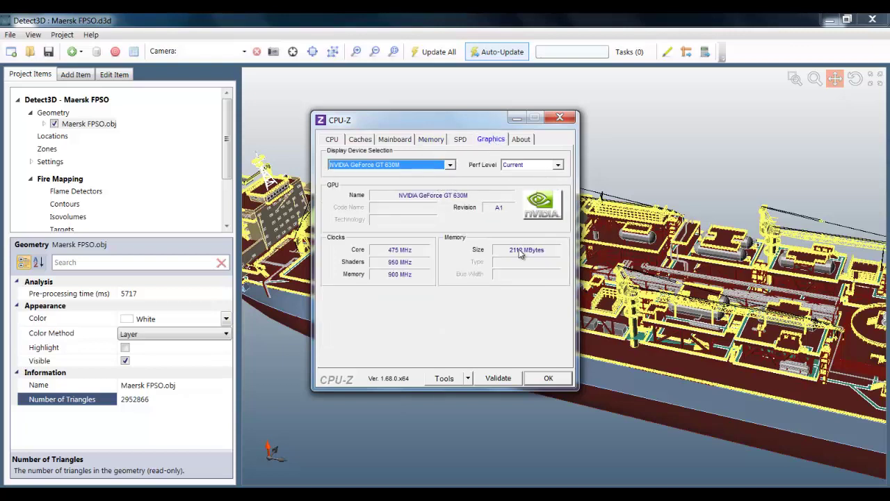
left_click(552, 383)
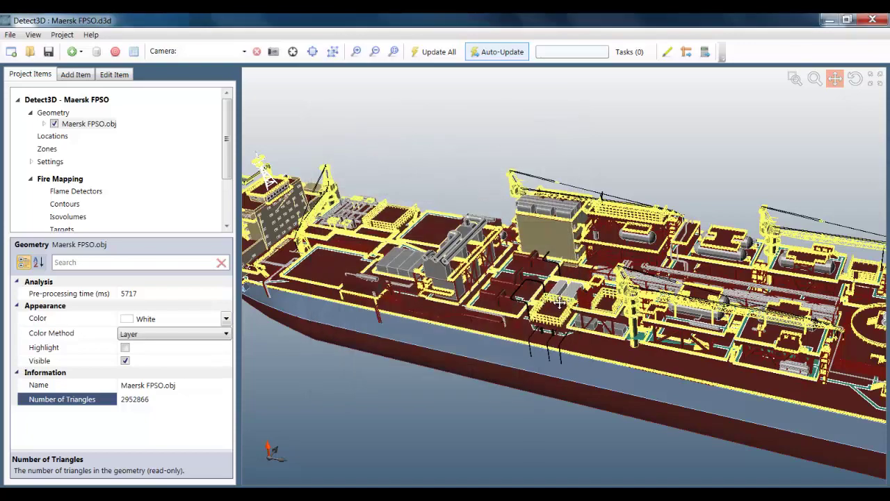
Start a new flame detector and pick its location on the beam beneath the railed walkway at (-19.86, -77.56, 41.18) meters.
scroll(559, 303, "up", 5)
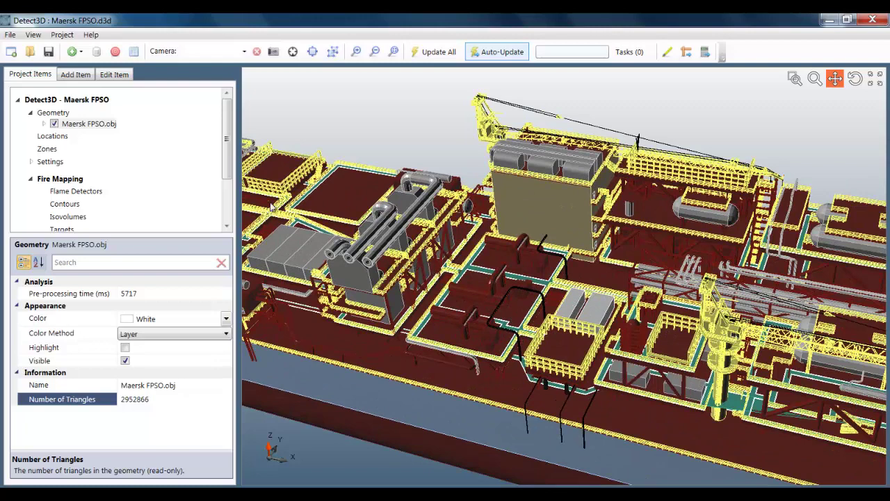
left_click(76, 192)
right_click(77, 194)
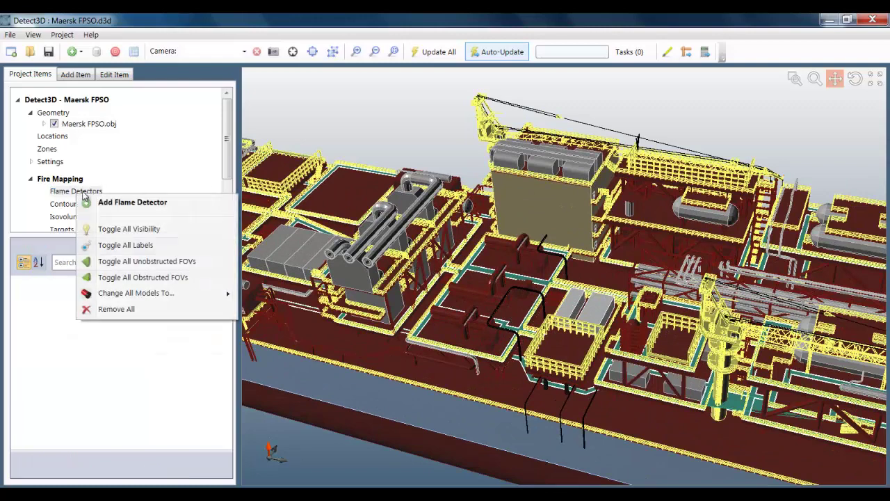
left_click(132, 203)
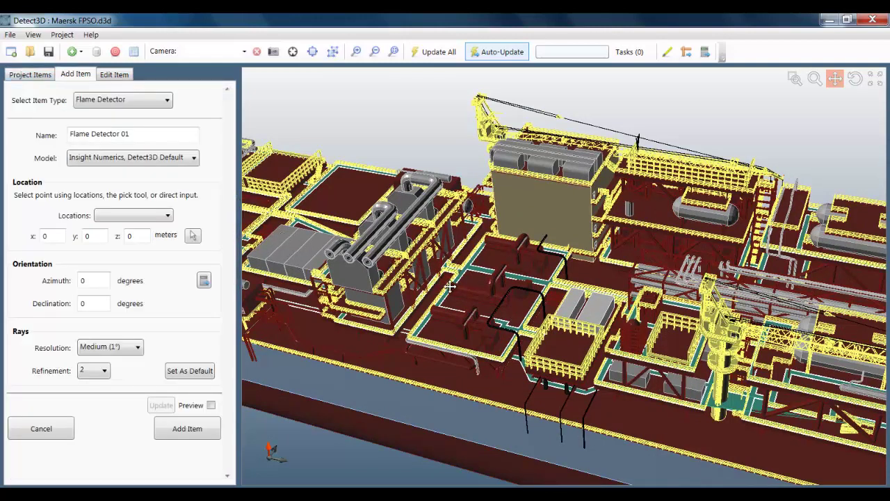
left_click_drag(382, 247, 422, 265)
scroll(423, 265, "up", 10)
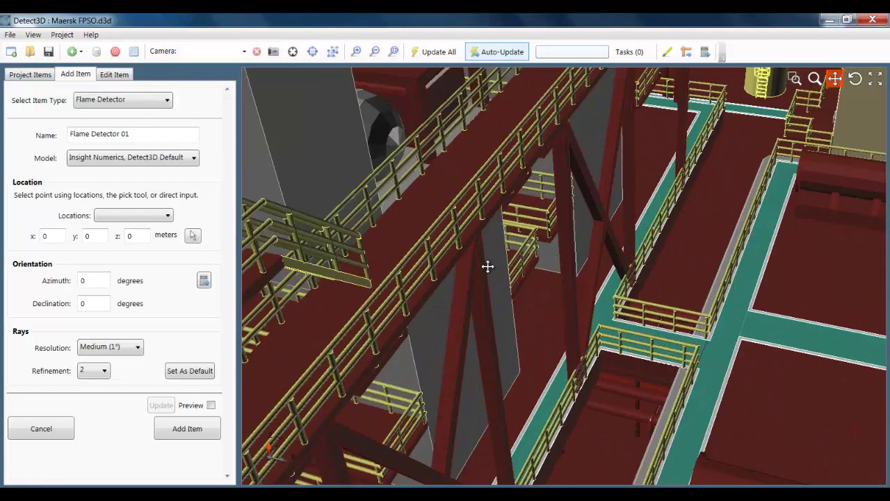
scroll(480, 224, "up", 5)
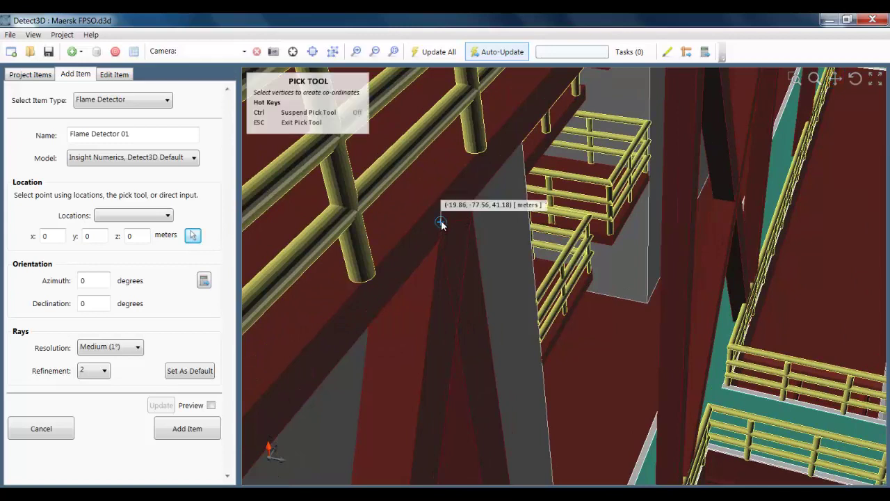
Turn on the flame detector's preview and examine how its cone of vision covers the neighbouring module.
left_click(210, 405)
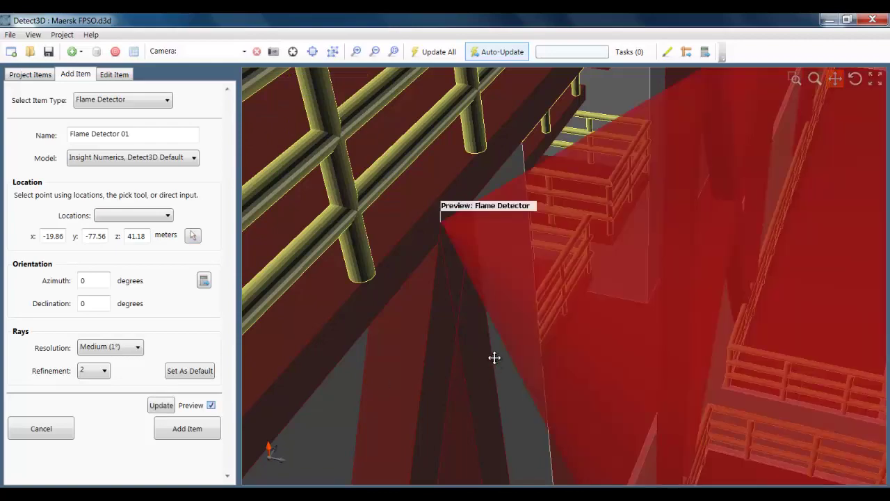
scroll(521, 372, "down", 5)
scroll(533, 372, "down", 8)
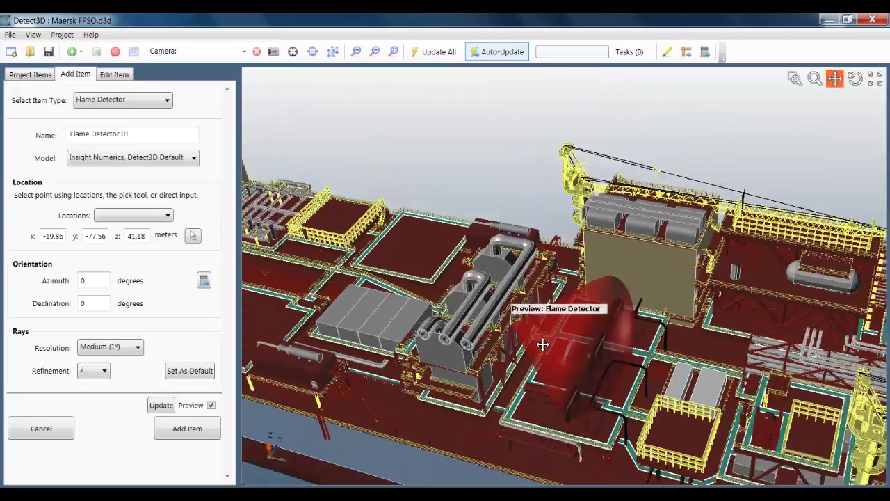
scroll(543, 345, "down", 3)
left_click_drag(534, 356, 492, 321)
mouse_move(491, 320)
middle_mouse_down()
mouse_move(508, 329)
mouse_move(500, 385)
mouse_move(501, 317)
middle_mouse_up()
scroll(500, 317, "up", 2)
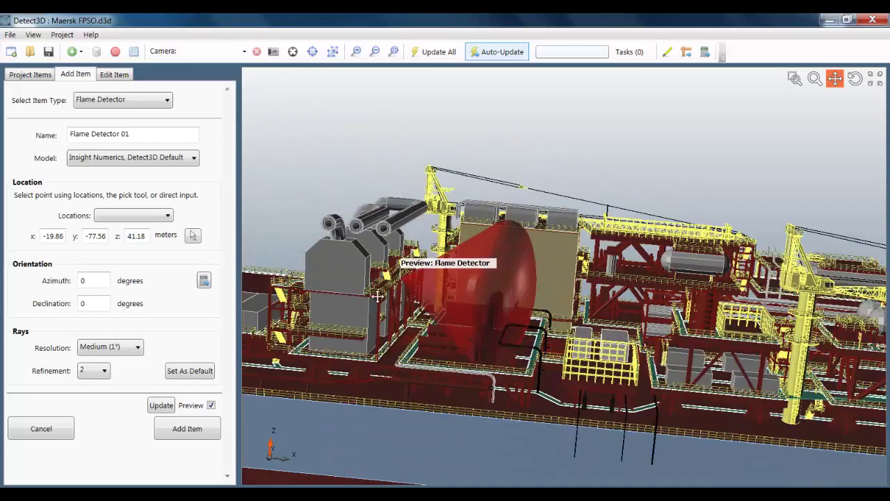
Set the flame detector's declination to 30 degrees, update the preview and add the detector to the project.
left_click(101, 304)
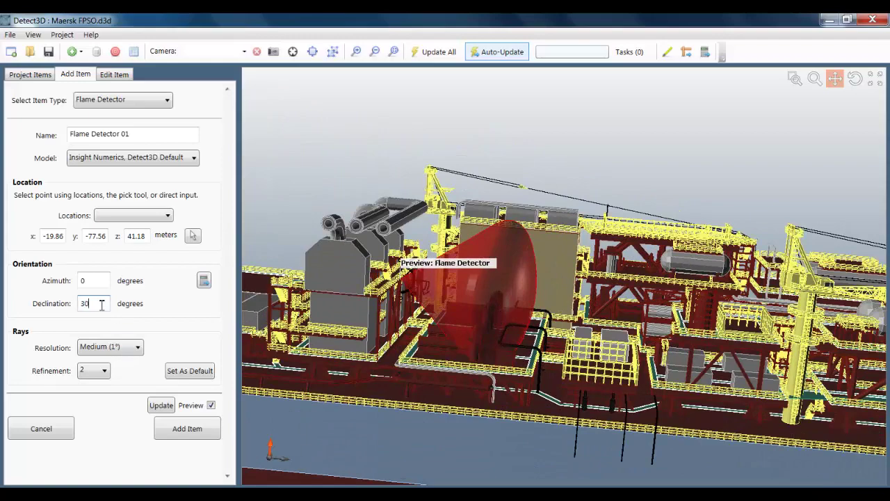
left_click(160, 410)
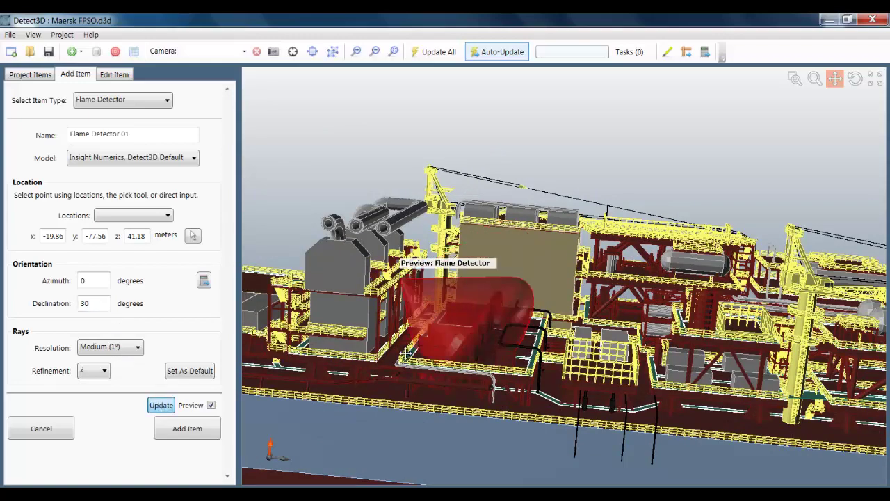
left_click_drag(522, 334, 499, 343)
left_click(187, 429)
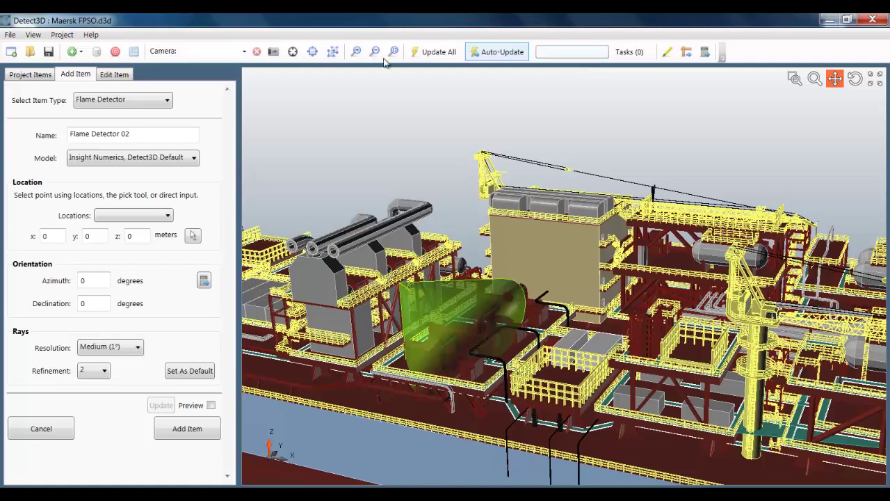
Display the obstructed field of view of Flame Detector 01 instead of the unobstructed one and inspect it closely around the deck railings.
left_click(31, 74)
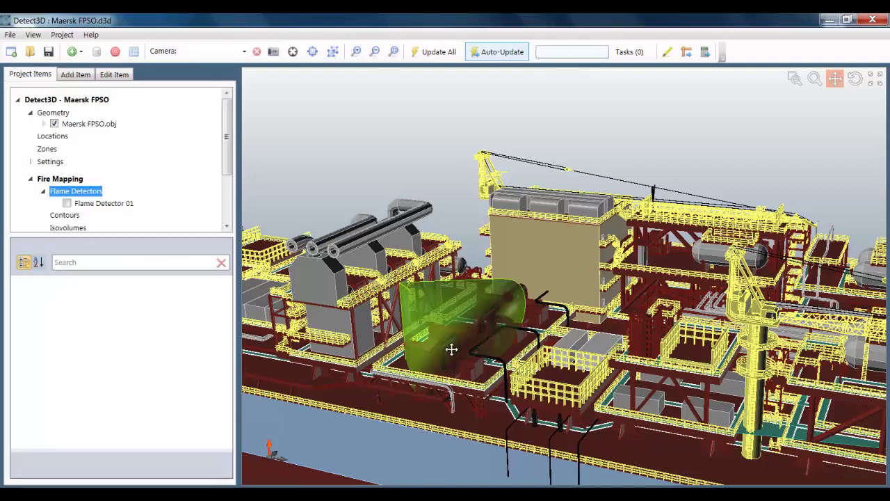
left_click_drag(487, 330, 504, 323)
scroll(498, 287, "up", 3)
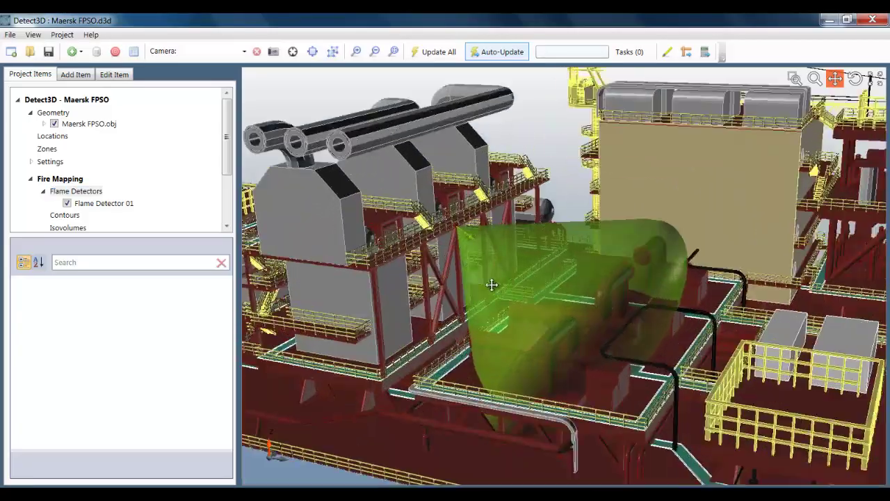
middle_click_drag(572, 344, 540, 361)
left_click_drag(540, 361, 479, 278)
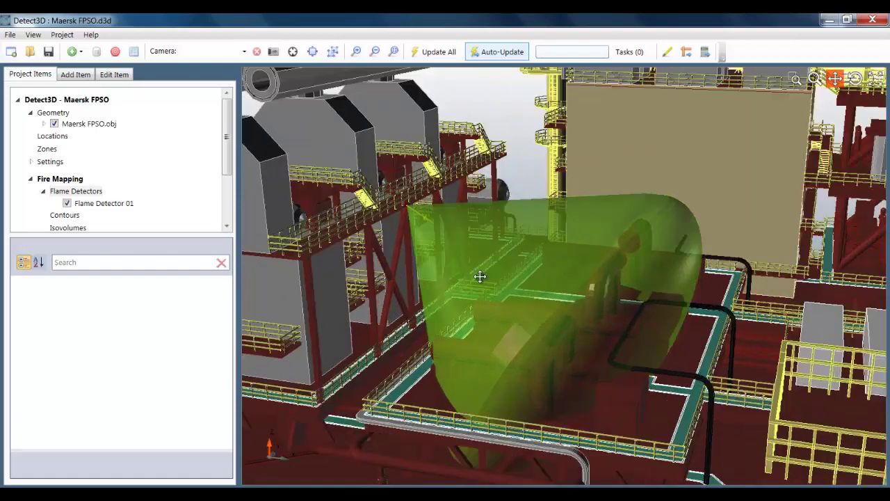
right_click(109, 203)
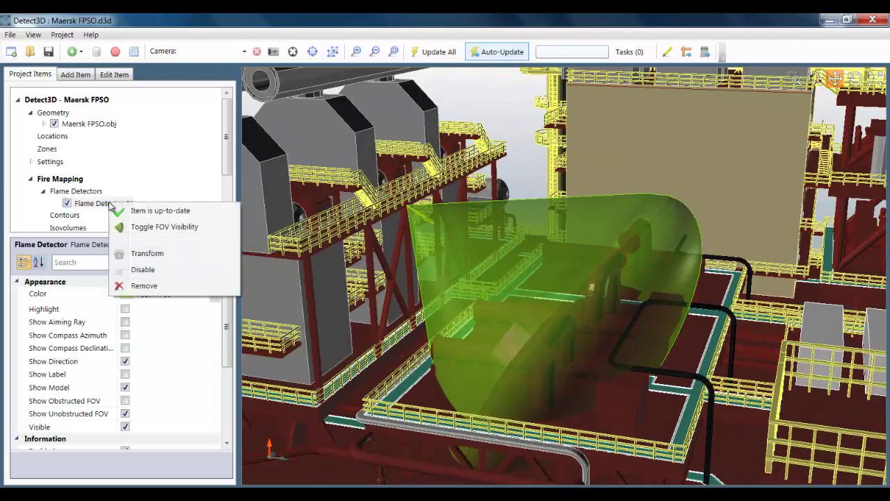
left_click(633, 276)
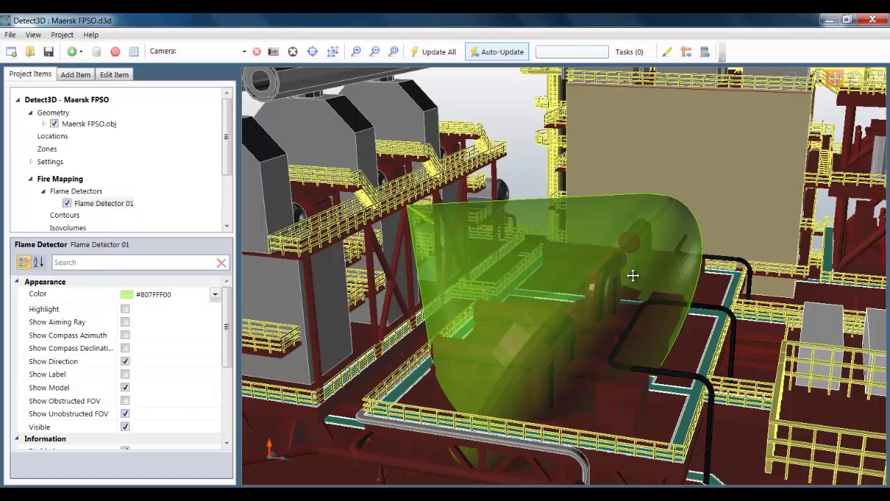
middle_click_drag(629, 276, 592, 268)
left_click_drag(591, 268, 444, 339)
scroll(444, 339, "up", 6)
middle_click_drag(441, 339, 357, 353)
left_click_drag(356, 353, 456, 356)
scroll(453, 351, "up", 3)
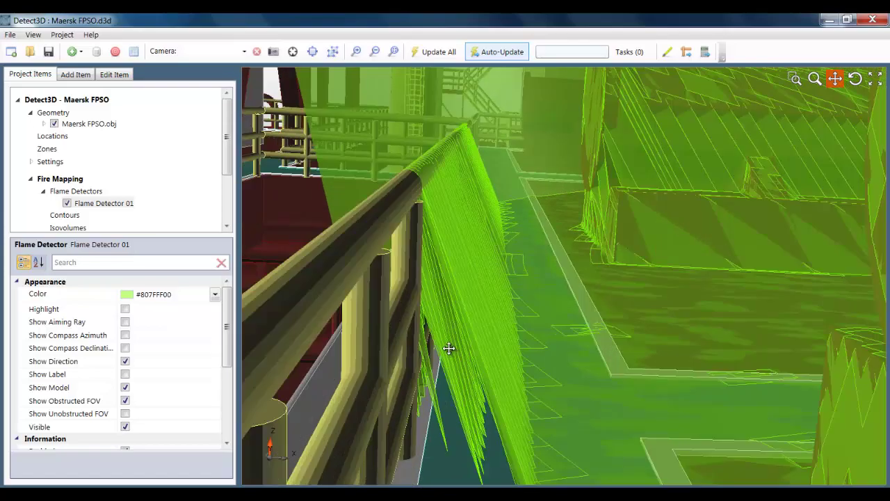
Examine Flame Detector 01's obstructed field of view and its ray casting properties, including adaptive refinements and angular resolution.
middle_click_drag(449, 347, 454, 337)
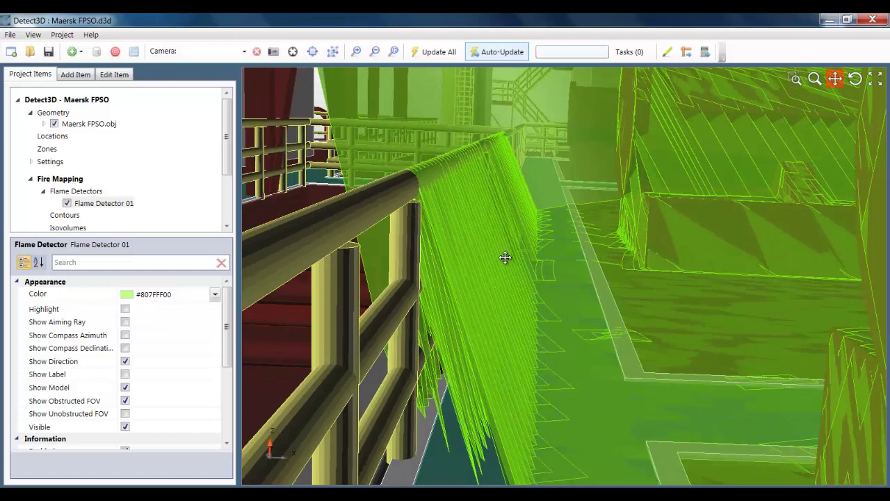
scroll(505, 259, "down", 10)
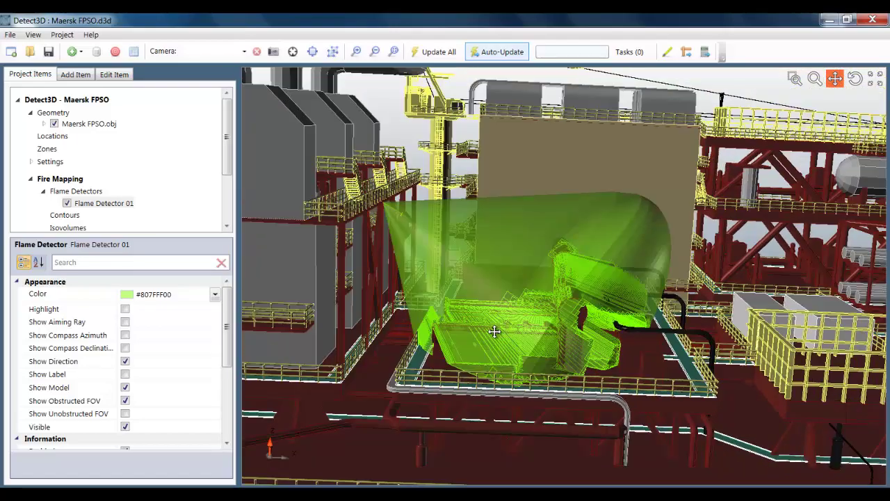
left_click_drag(495, 332, 524, 309)
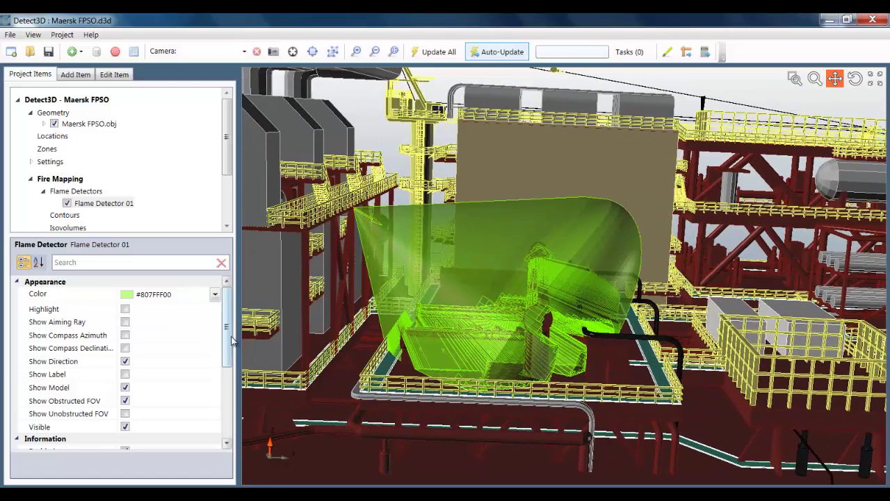
left_click_drag(230, 338, 230, 421)
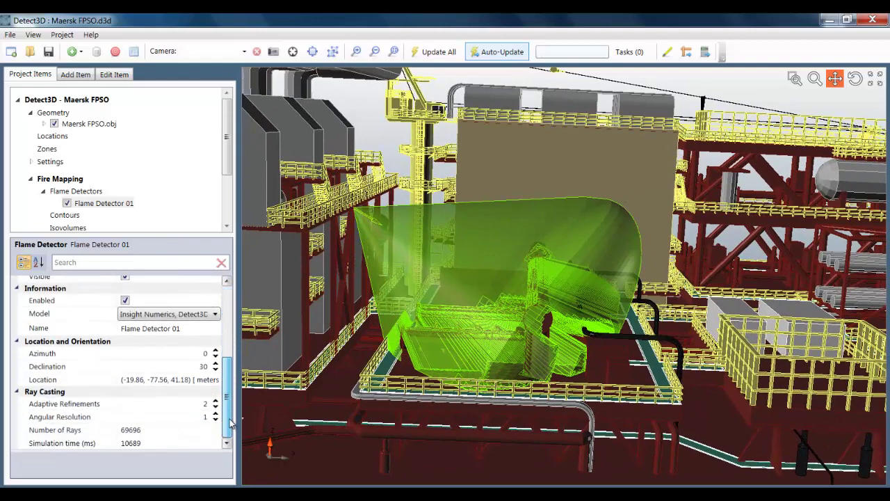
left_click(80, 435)
left_click(130, 443)
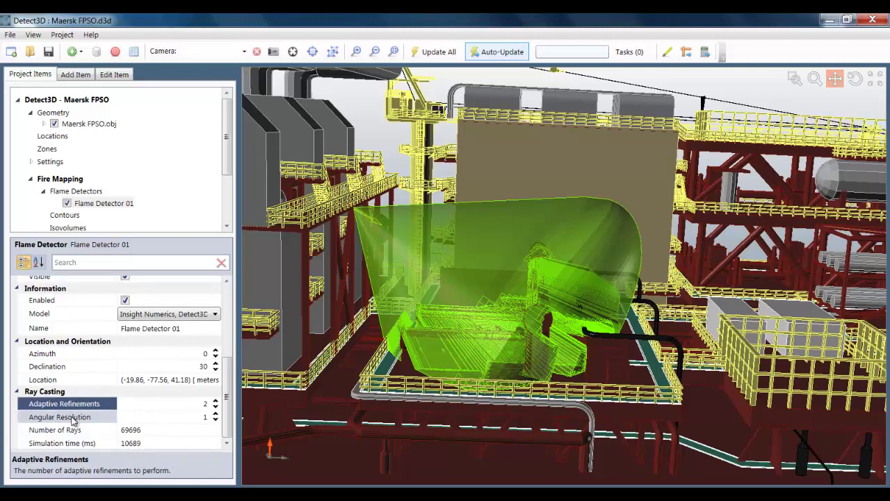
left_click(73, 417)
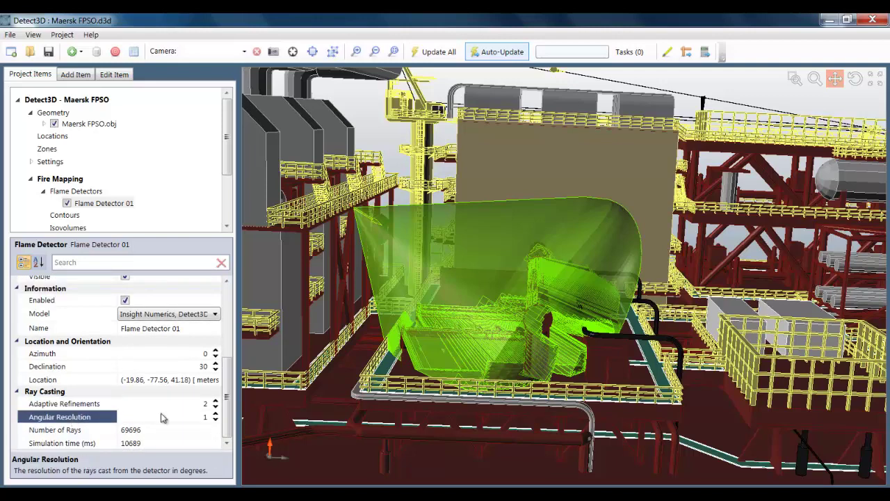
Set Flame Detector 01's adaptive refinements to 1 and update the detector to recalculate its field of view.
left_click(215, 409)
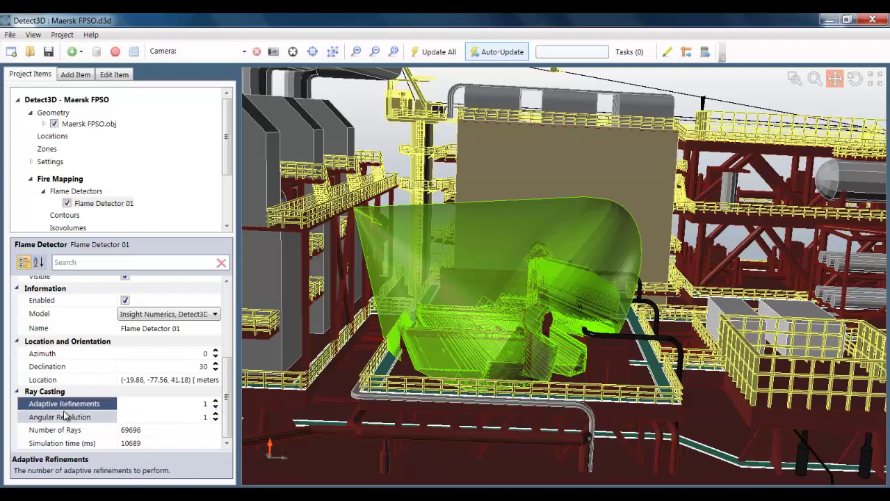
right_click(119, 207)
left_click(146, 218)
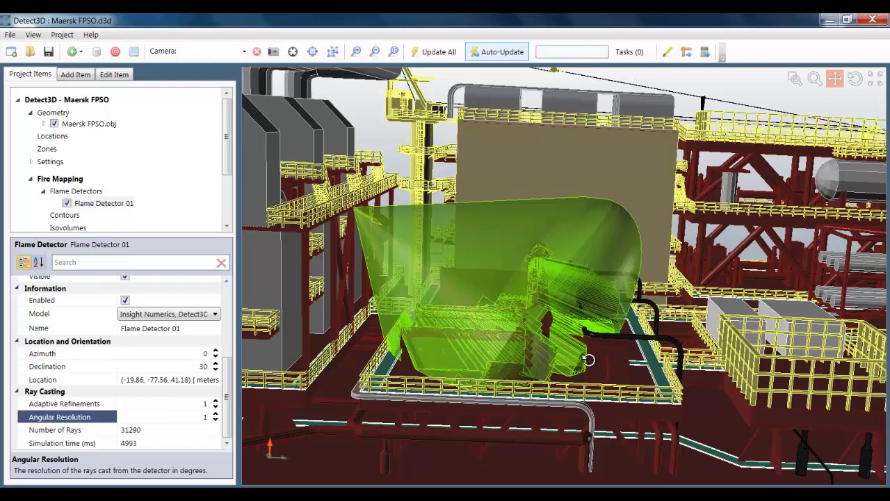
Inspect the recalculated obstructed coverage from another angle and switch Flame Detector 01 back to its unobstructed field of view.
left_click_drag(588, 359, 534, 369)
middle_click_drag(533, 370, 519, 367)
left_click_drag(696, 325, 503, 299)
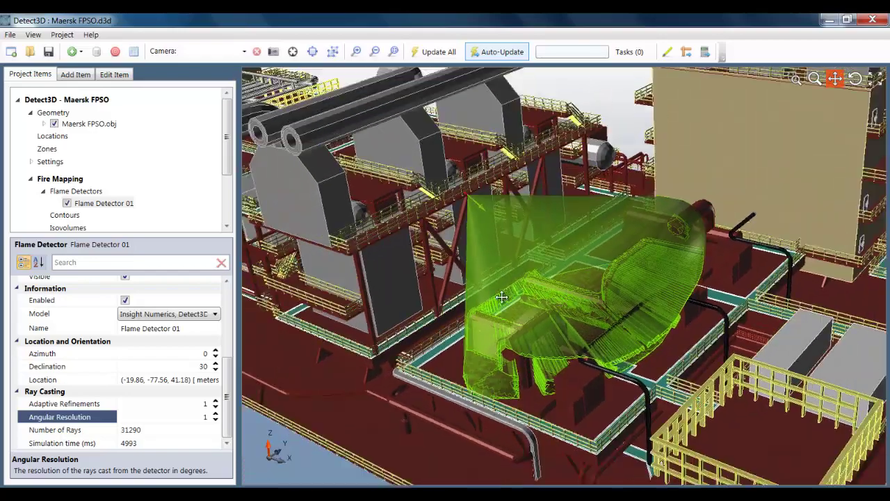
right_click(101, 204)
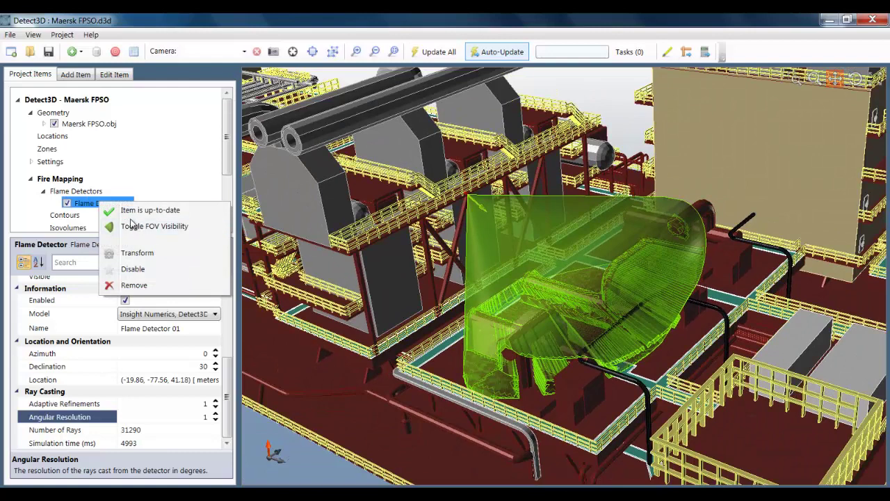
left_click(84, 199)
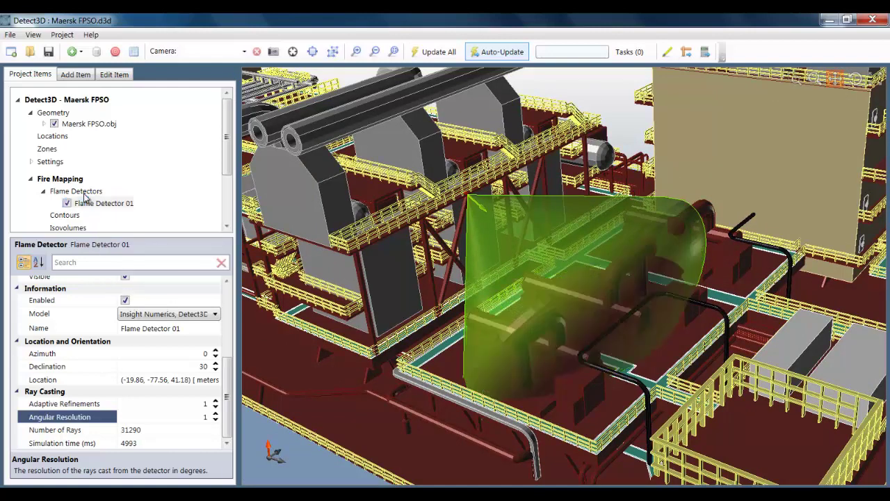
Start a second flame detector and pick its location at the beam corner beneath the railed walkway, (-19.86, -90, 41.1) meters.
right_click(84, 194)
left_click(117, 203)
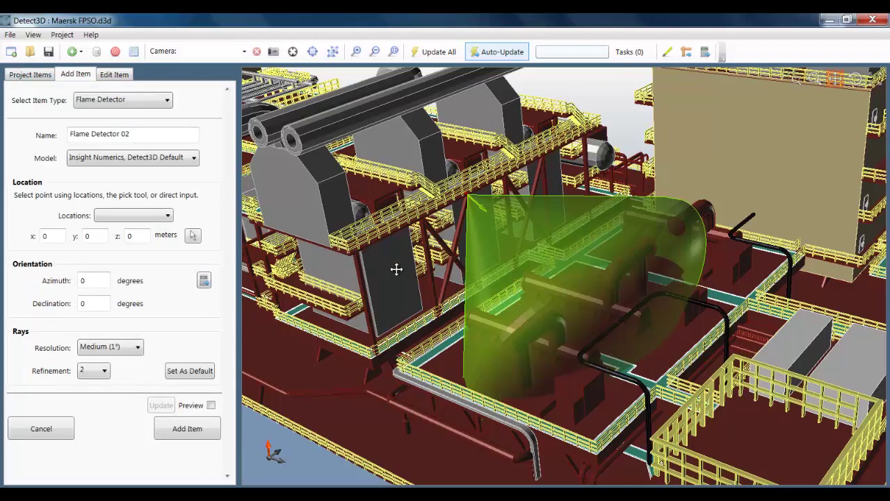
scroll(397, 269, "up", 6)
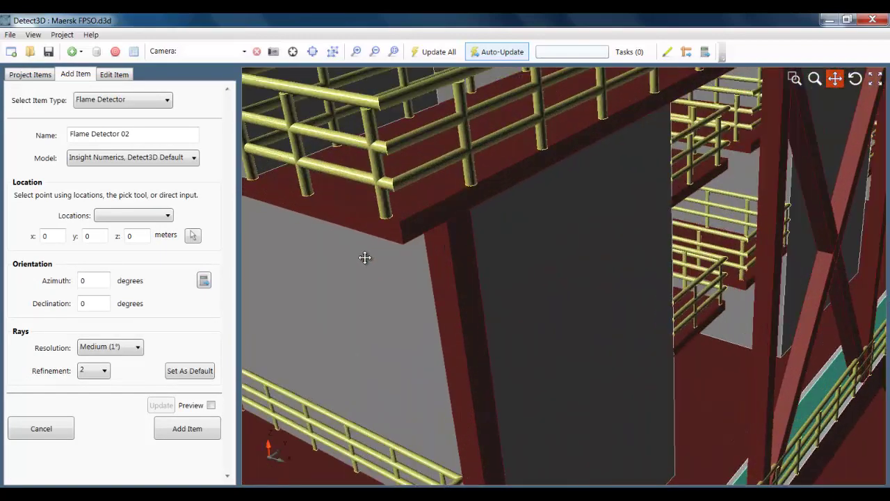
left_click(193, 235)
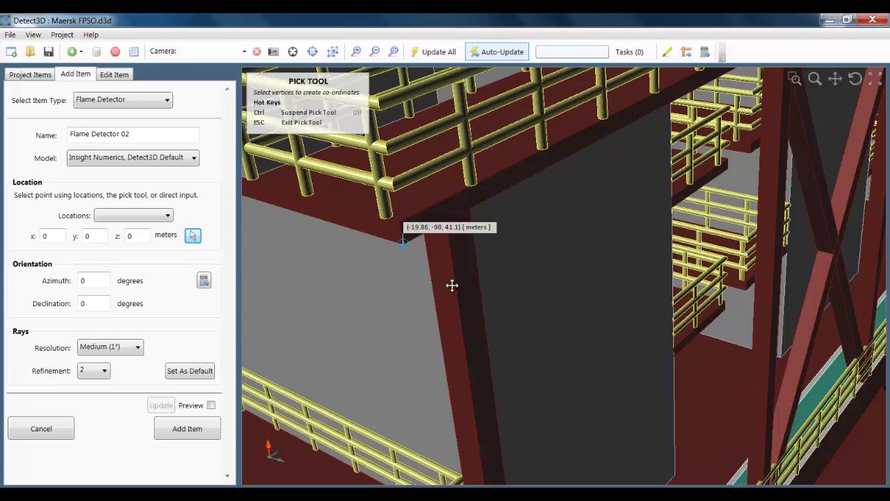
left_click(403, 242)
Turn on the second flame detector's preview and examine its direction from above, relative to the first detector's cone.
scroll(411, 284, "down", 6)
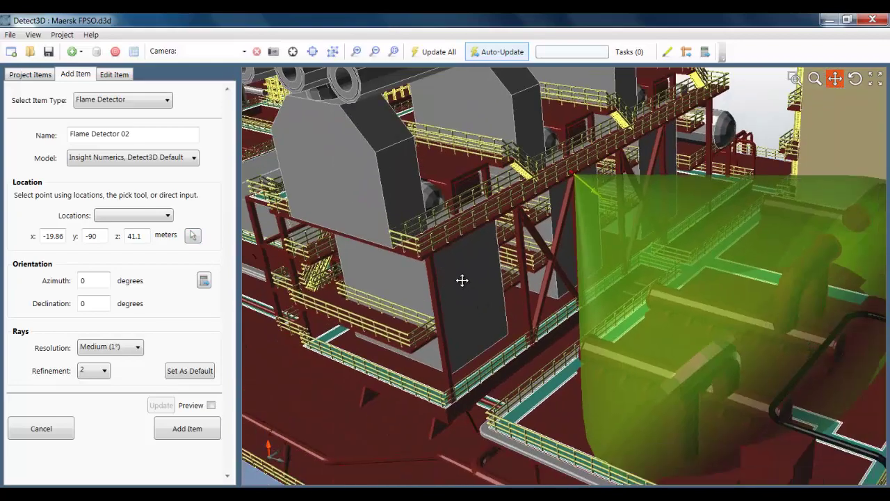
left_click_drag(462, 280, 440, 246)
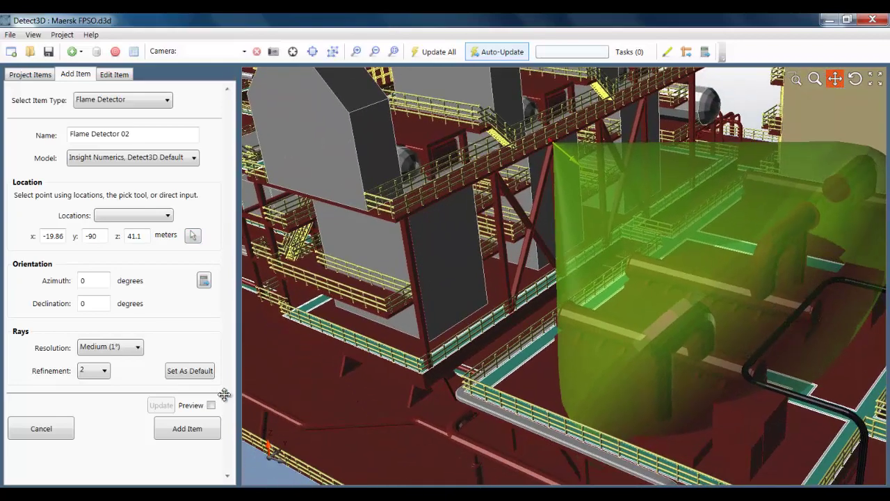
left_click_drag(503, 312, 482, 317)
scroll(517, 320, "down", 6)
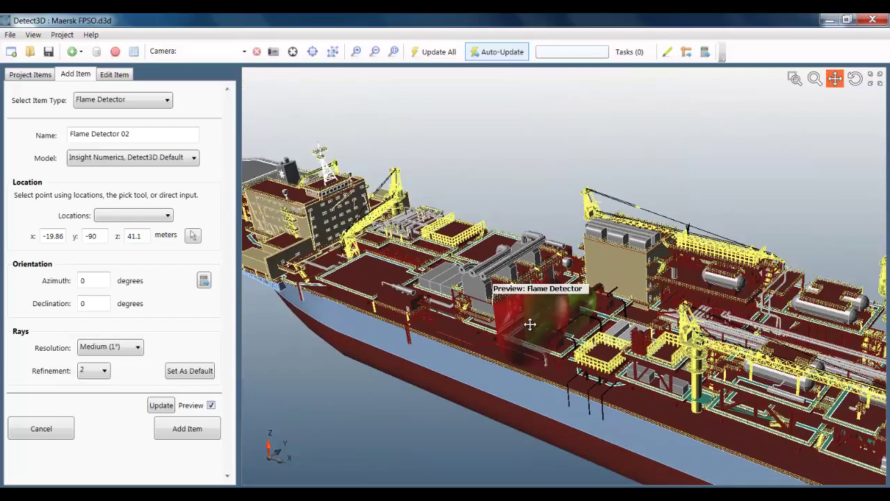
middle_click_drag(532, 352, 535, 378)
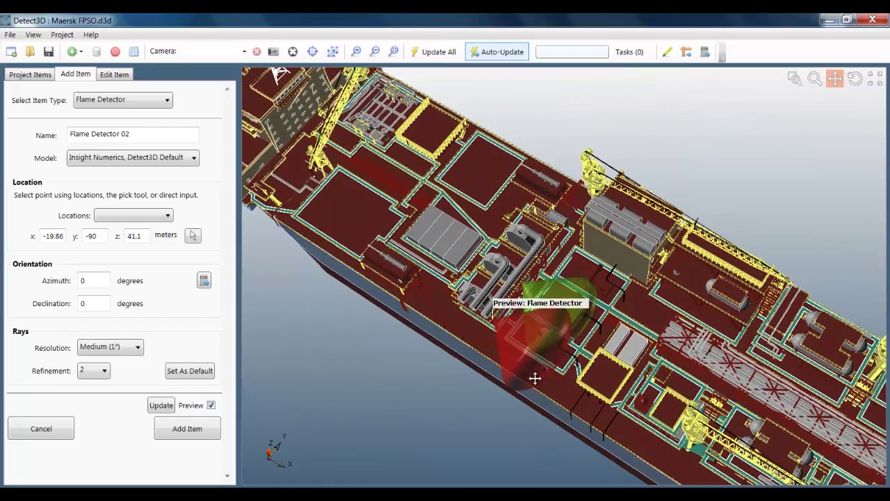
Orient Flame Detector 02 to an azimuth of 45 degrees and a declination of 30 degrees, updating the preview.
left_click(91, 281)
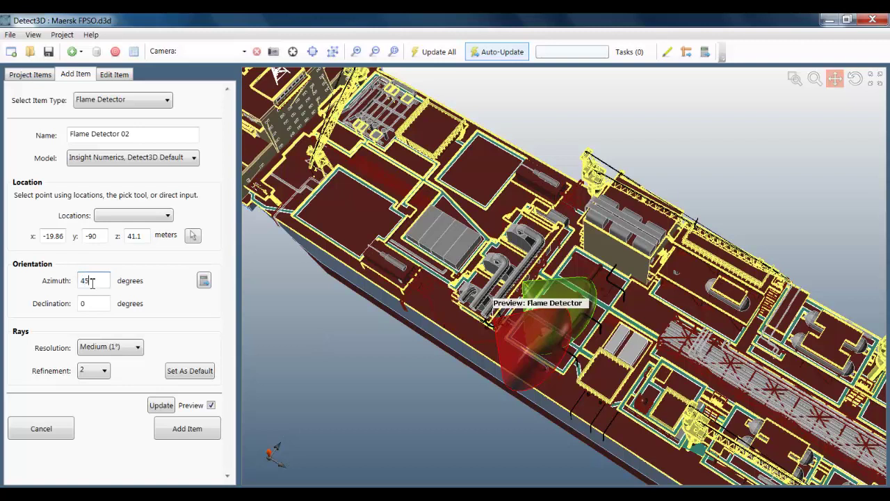
left_click(162, 405)
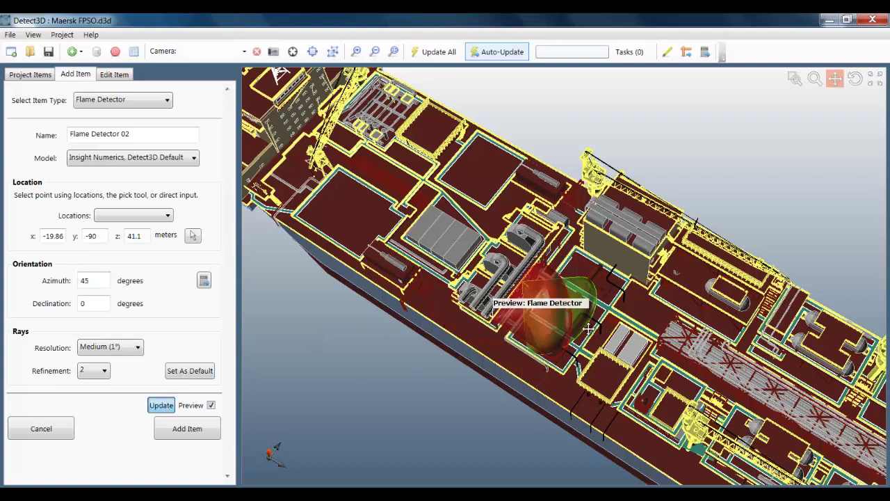
scroll(562, 333, "up", 5)
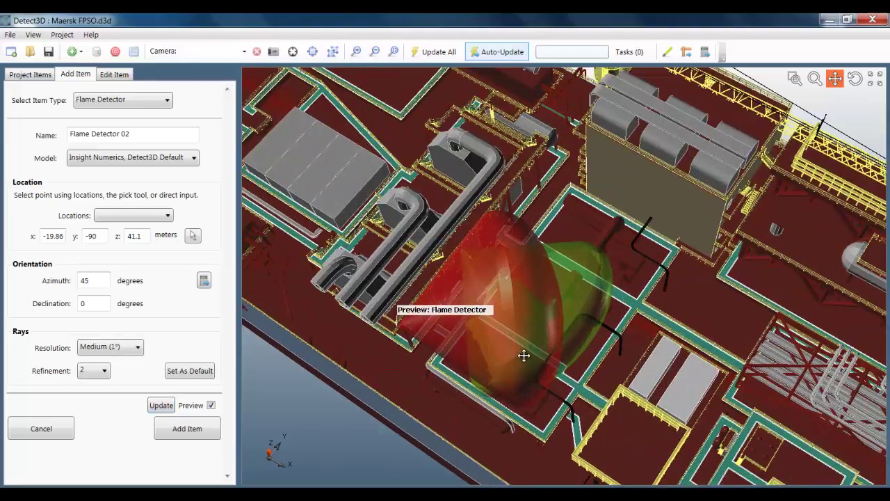
middle_click_drag(524, 356, 529, 280)
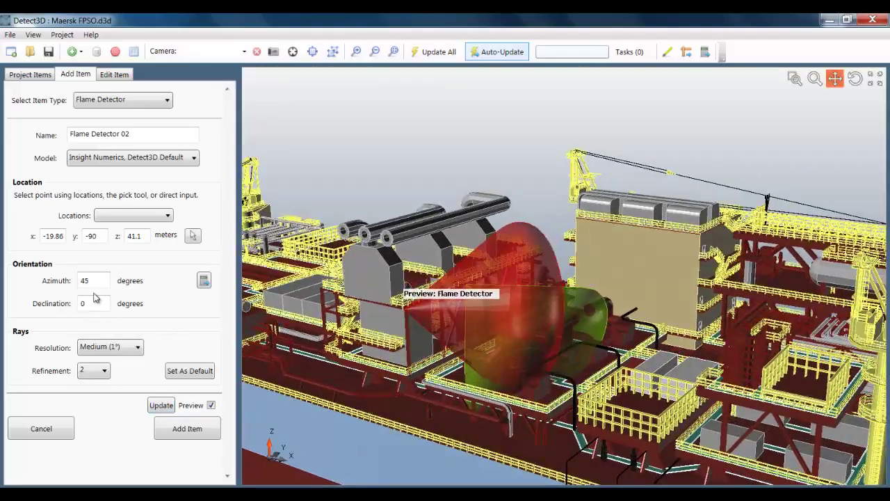
double_click(95, 302)
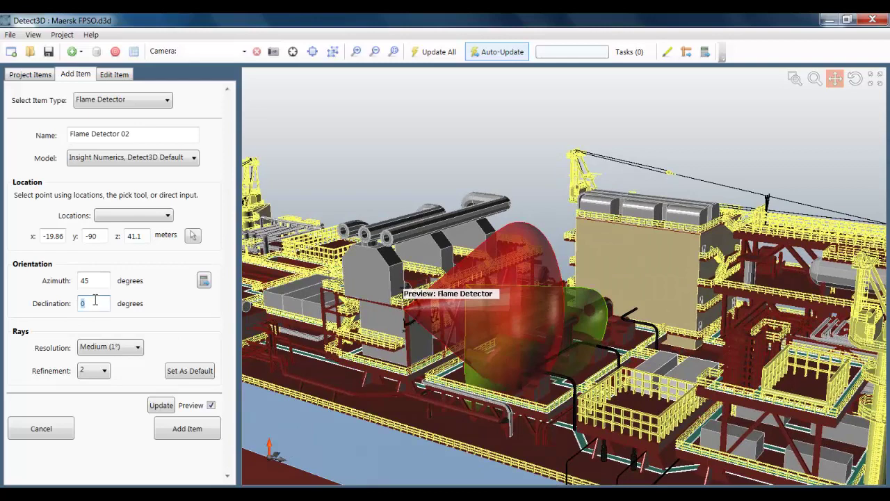
left_click(157, 408)
Set the ray refinement to 1, make it the default, and add Flame Detector 02 to the project.
left_click(102, 372)
left_click(91, 395)
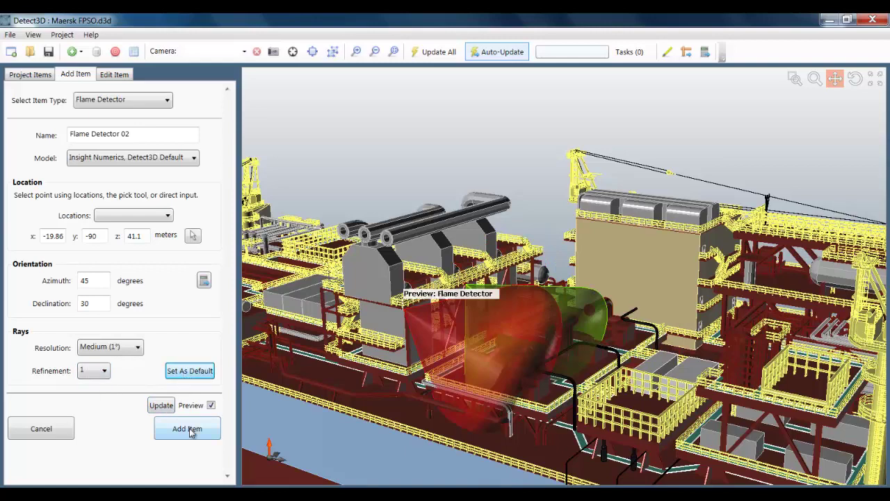
key("Return")
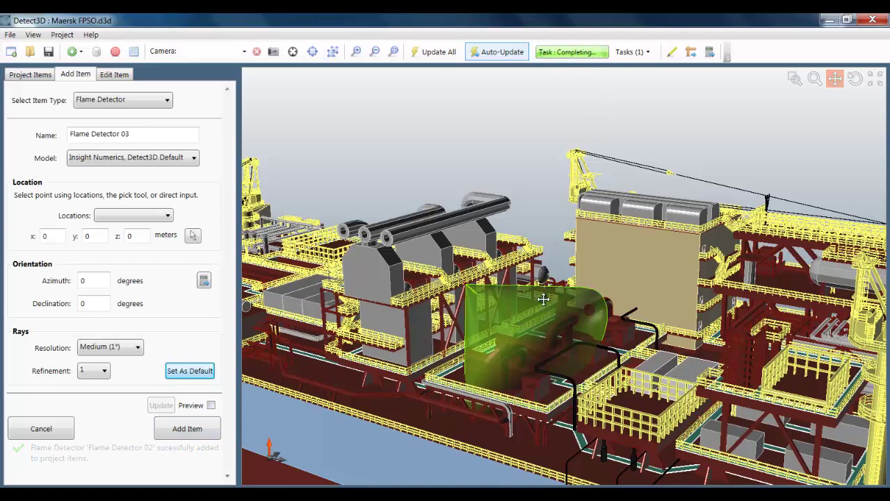
Pick Flame Detector 03's location at the upper corner of the large beige block, below its railing, at (-14.86, -57.07, 47.3) meters.
scroll(588, 240, "up", 3)
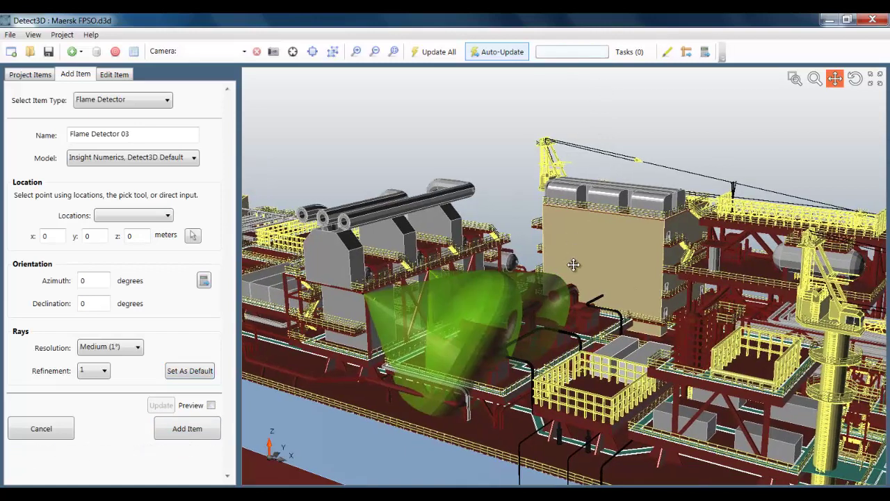
scroll(550, 278, "down", 3)
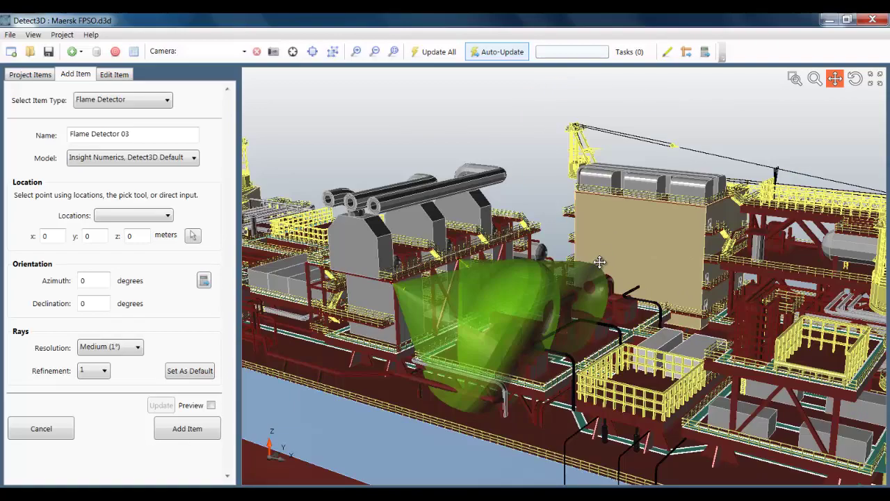
middle_click_drag(602, 288, 604, 352)
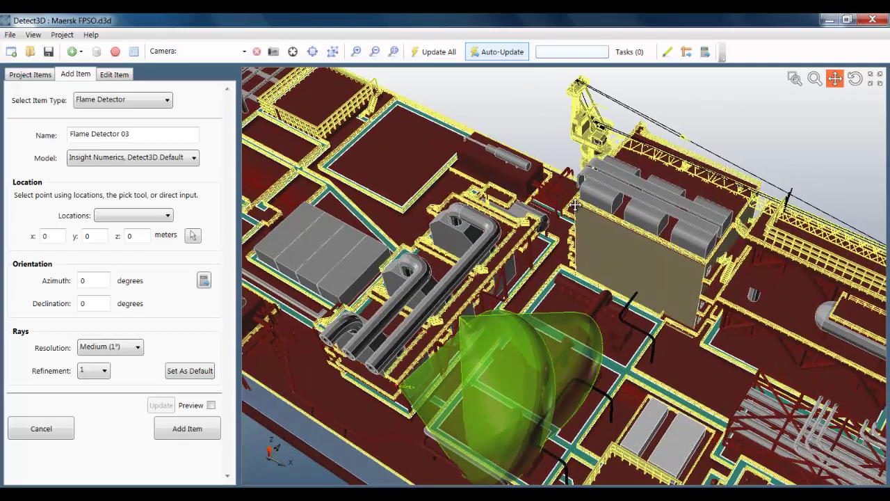
middle_click_drag(656, 253, 611, 228)
scroll(611, 229, "up", 5)
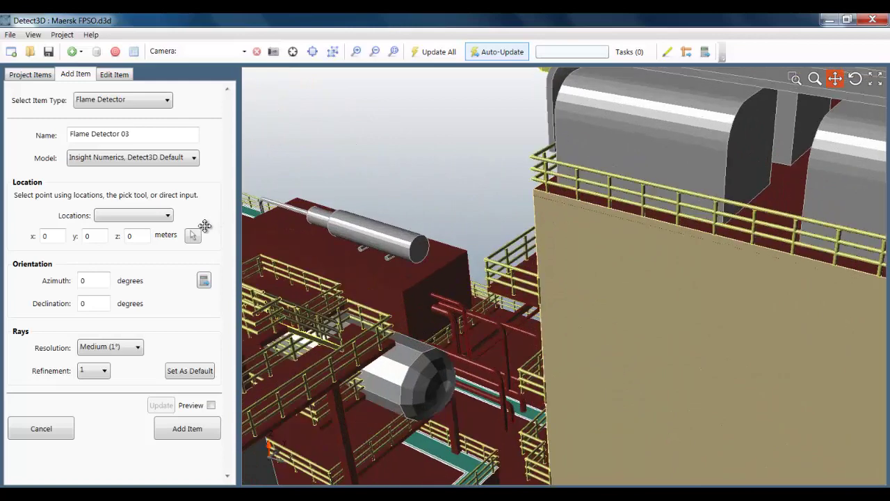
left_click(192, 235)
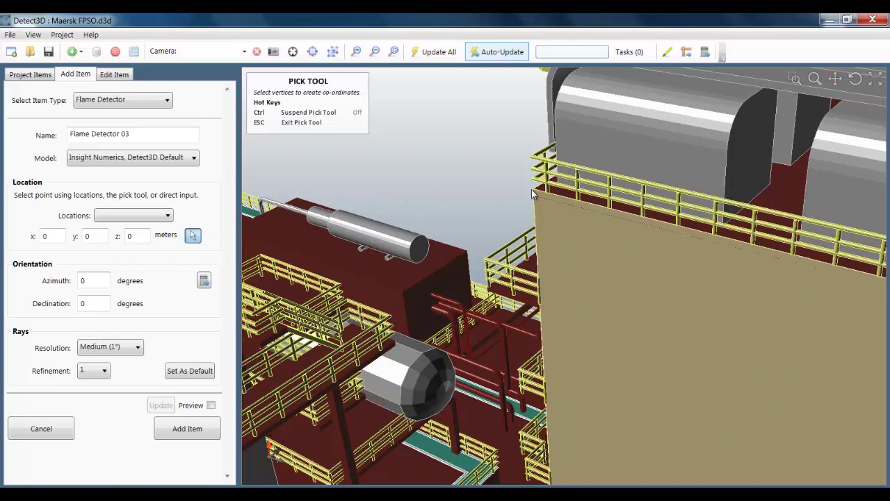
left_click(452, 232)
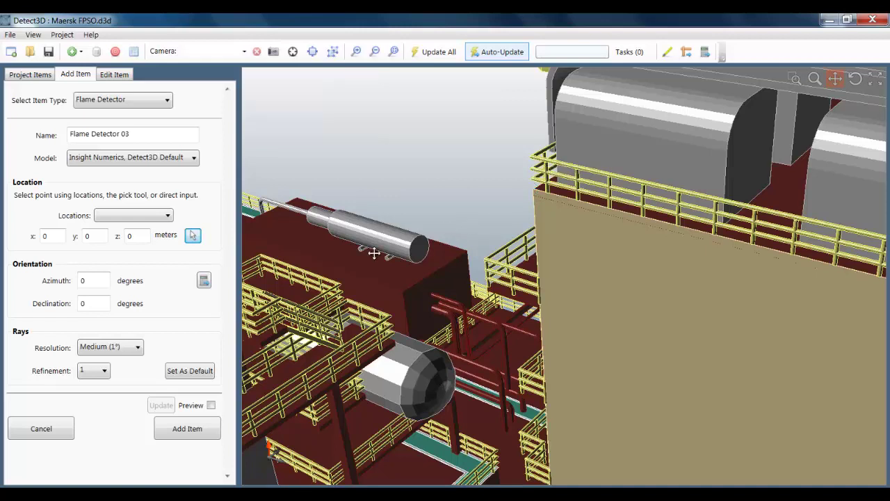
Turn on Flame Detector 03's preview, set its azimuth to -60 degrees and update the preview.
left_click(211, 406)
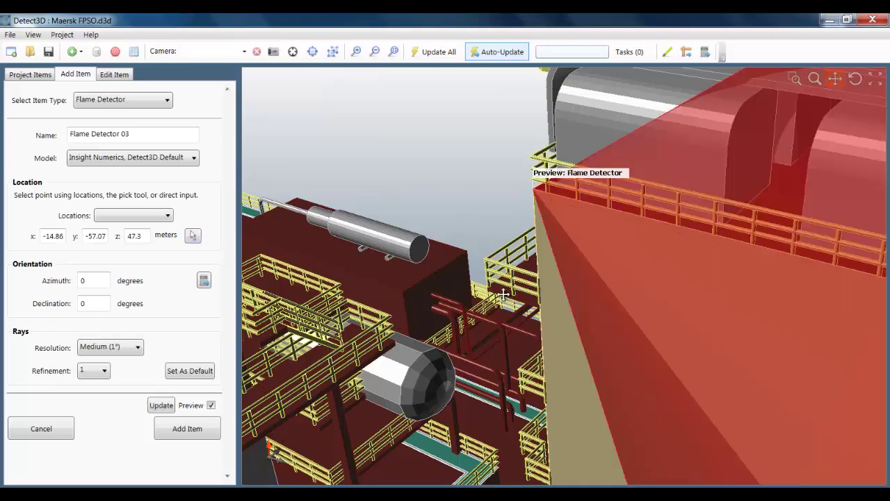
left_click_drag(501, 298, 465, 338)
scroll(519, 326, "down", 3)
scroll(521, 326, "down", 5)
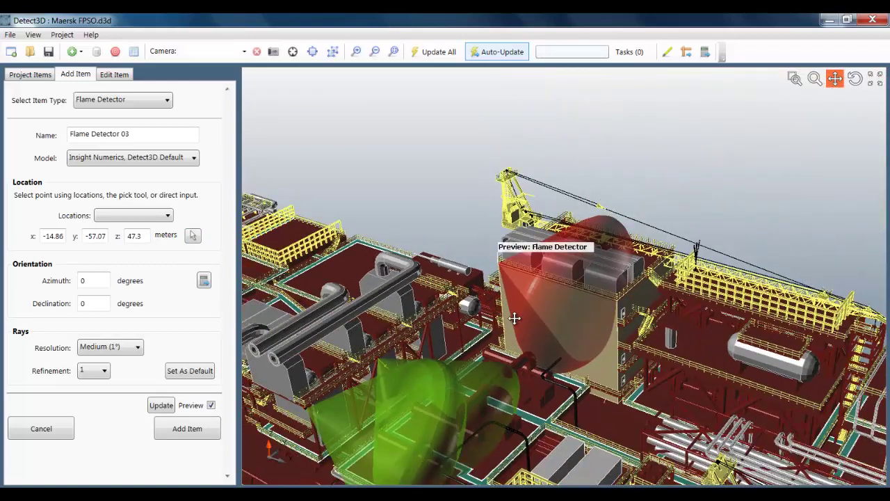
left_click(98, 284)
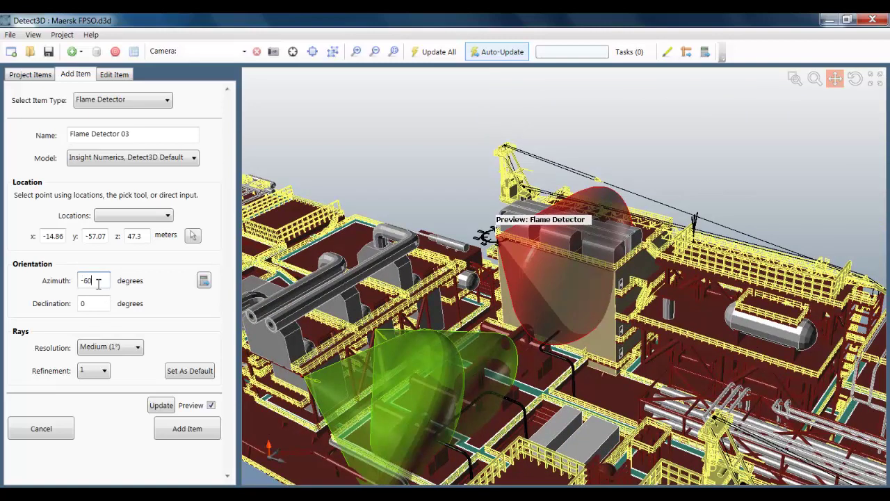
left_click(167, 405)
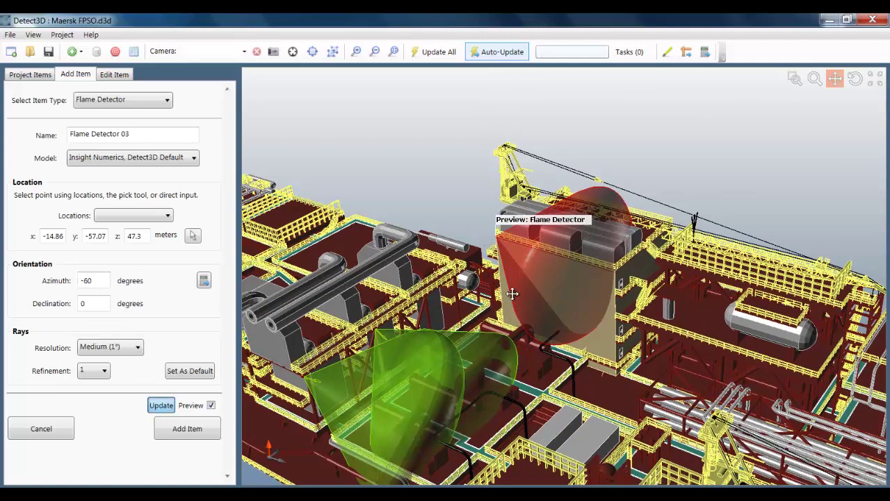
Set Flame Detector 03's declination to 45 degrees, update the preview, and add the detector to the project.
left_click_drag(503, 284, 499, 252)
scroll(497, 346, "down", 2)
scroll(502, 300, "down", 2)
left_click_drag(503, 303, 467, 348)
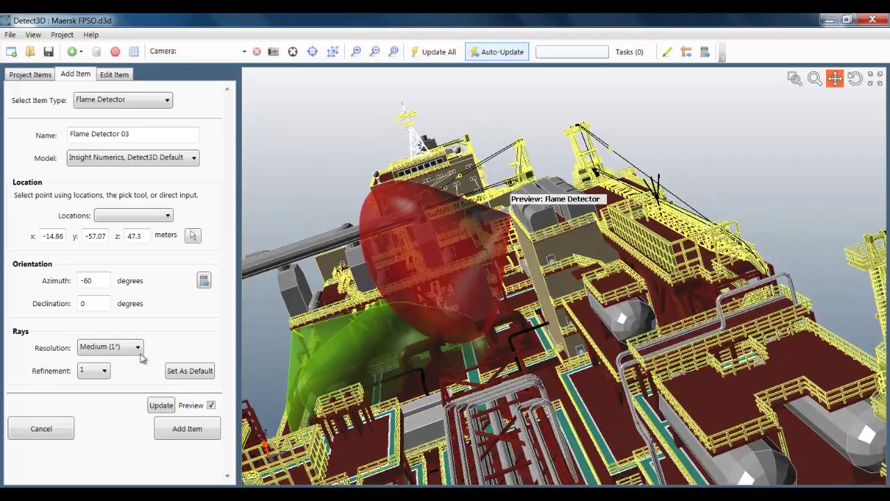
left_click(93, 304)
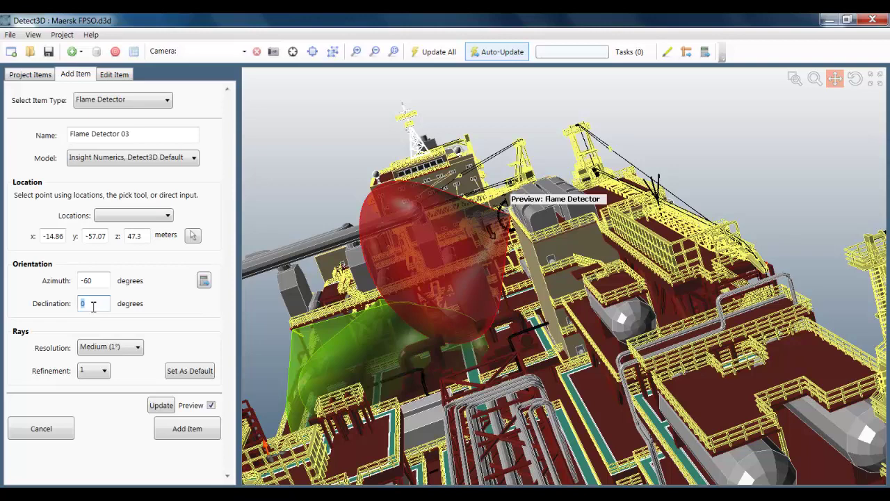
left_click(162, 406)
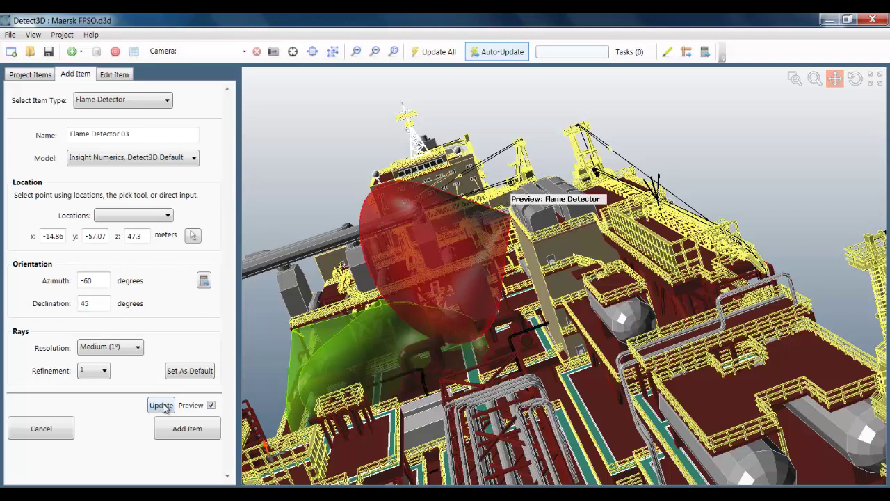
left_click(172, 437)
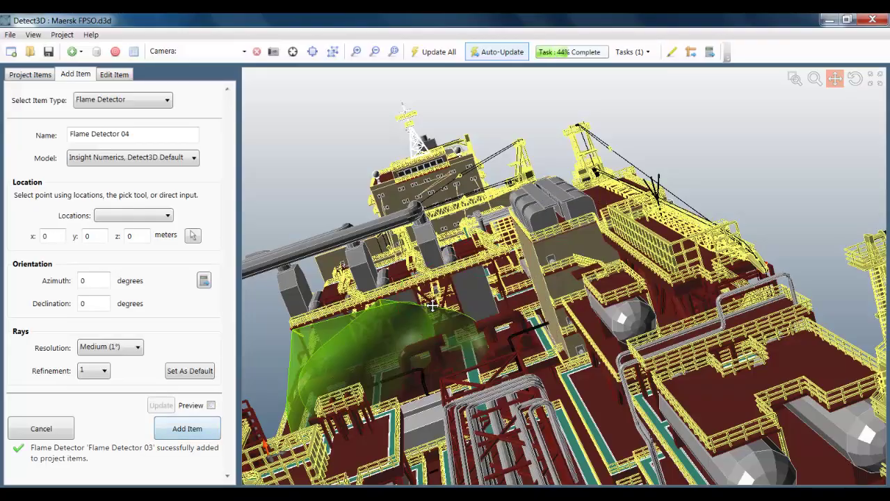
Pick Flame Detector 04's location at the beige block's other upper corner, below the railing, at (5.14, -57.07, 47.3) meters.
left_click_drag(483, 298, 530, 311)
mouse_move(530, 312)
middle_mouse_down()
mouse_move(513, 314)
mouse_move(524, 309)
middle_mouse_up()
scroll(577, 251, "up", 5)
scroll(576, 251, "up", 5)
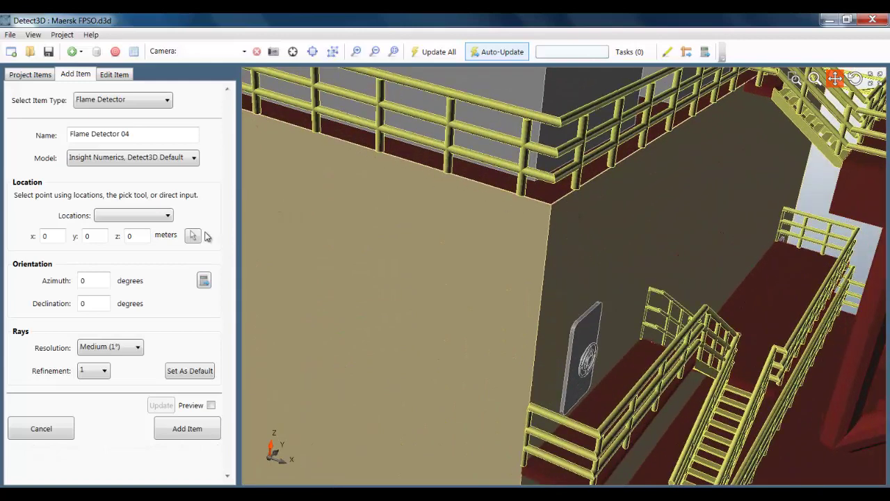
left_click(193, 237)
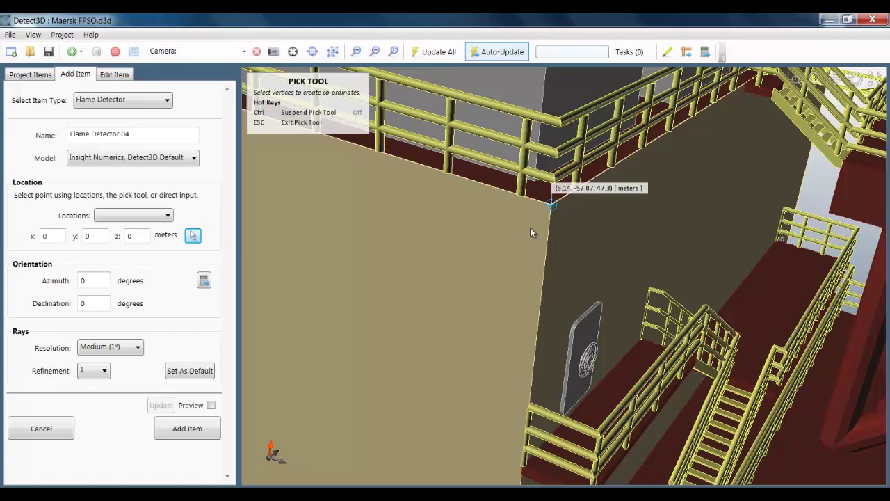
left_click(403, 261)
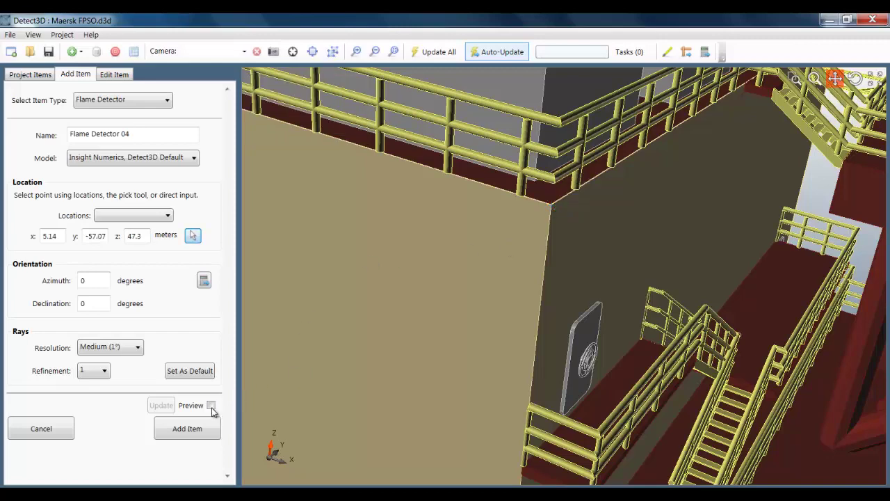
Turn on Flame Detector 04's preview, set its azimuth to -135 degrees and update the preview.
scroll(441, 320, "down", 3)
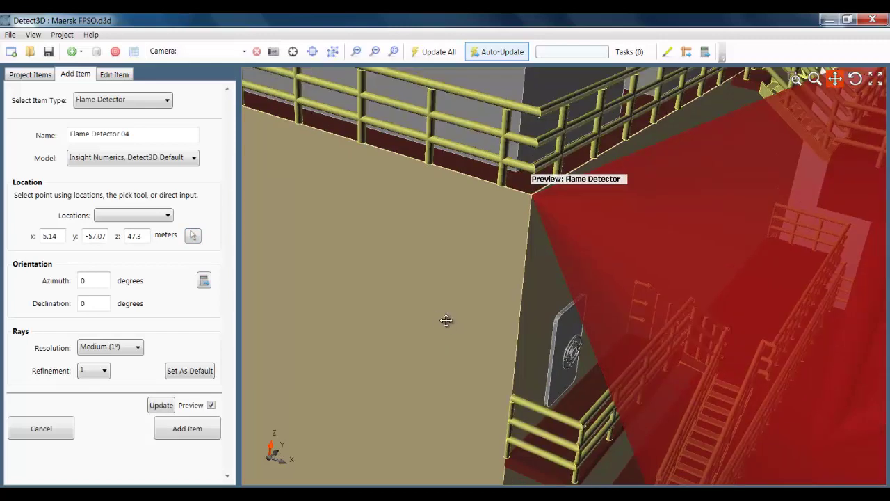
scroll(474, 324, "down", 5)
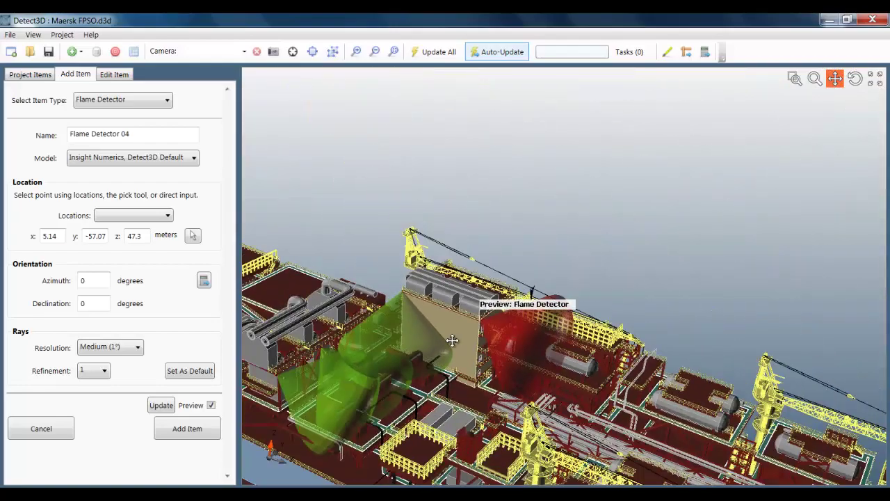
scroll(485, 311, "up", 4)
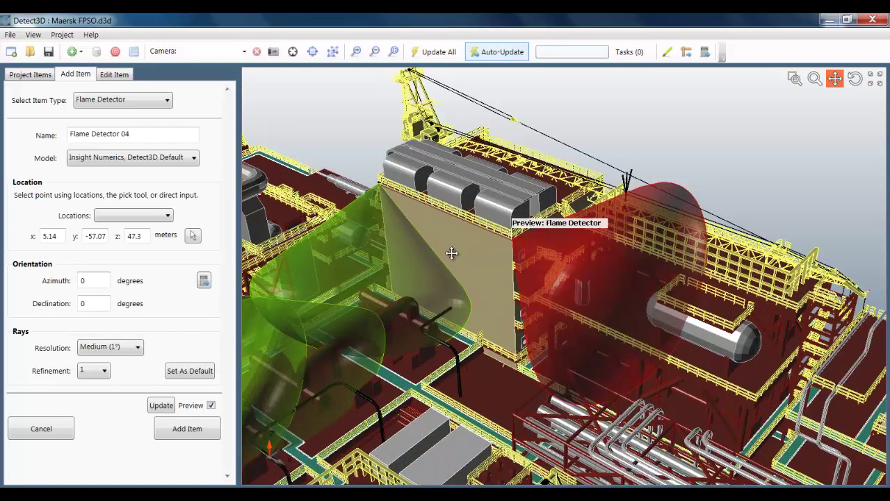
left_click(105, 280)
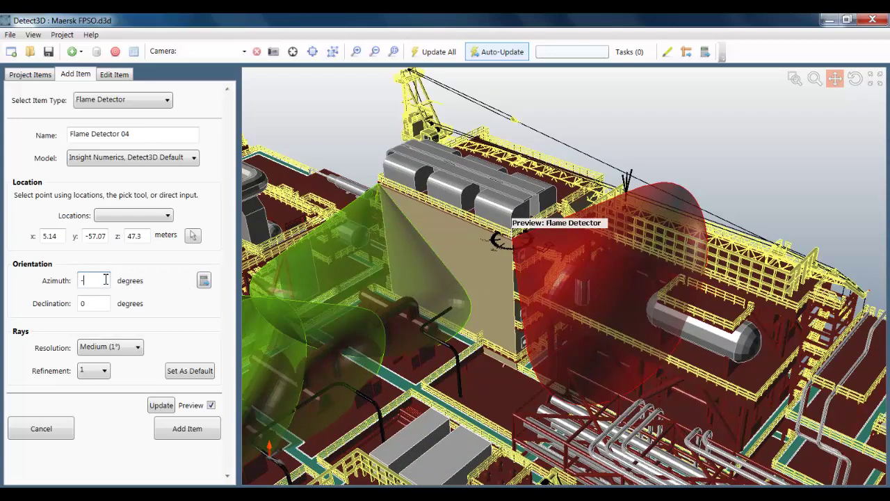
left_click(162, 406)
Set Flame Detector 04's declination to 45 degrees, update the preview, and add the detector to the project.
left_click_drag(465, 304, 523, 287)
middle_click_drag(511, 310, 510, 279)
scroll(513, 380, "down", 3)
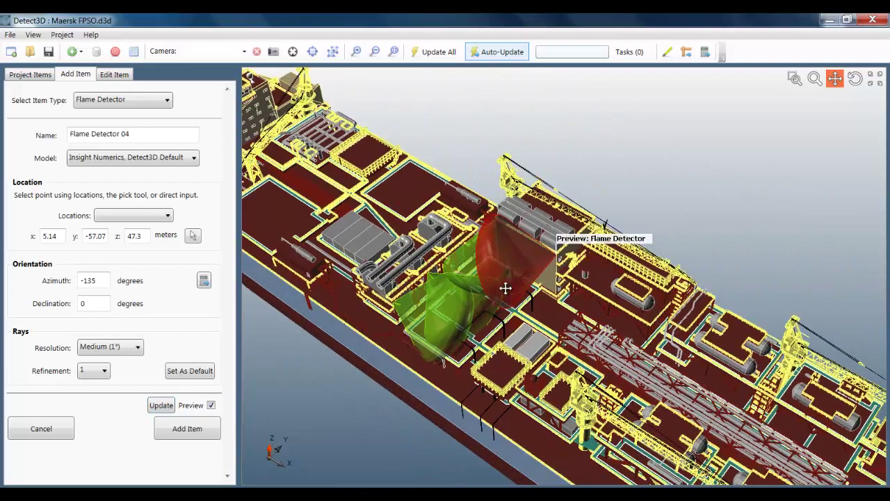
scroll(509, 282, "up", 3)
double_click(97, 307)
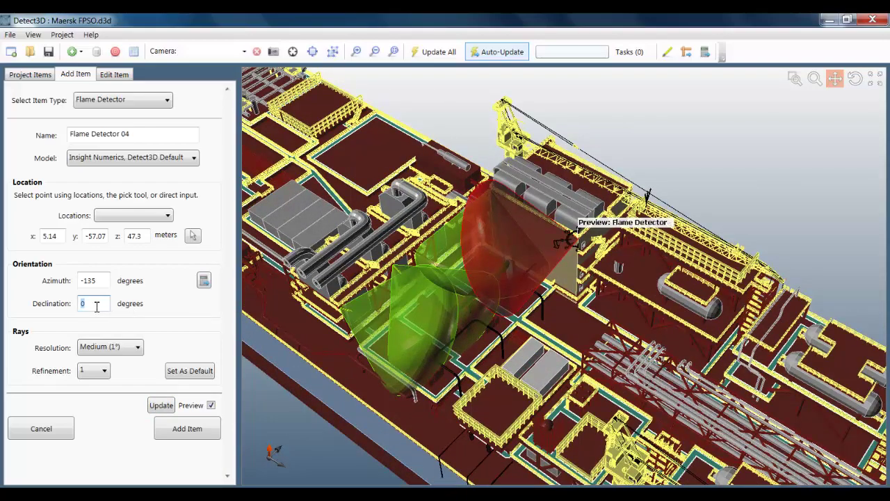
type("45")
left_click(161, 405)
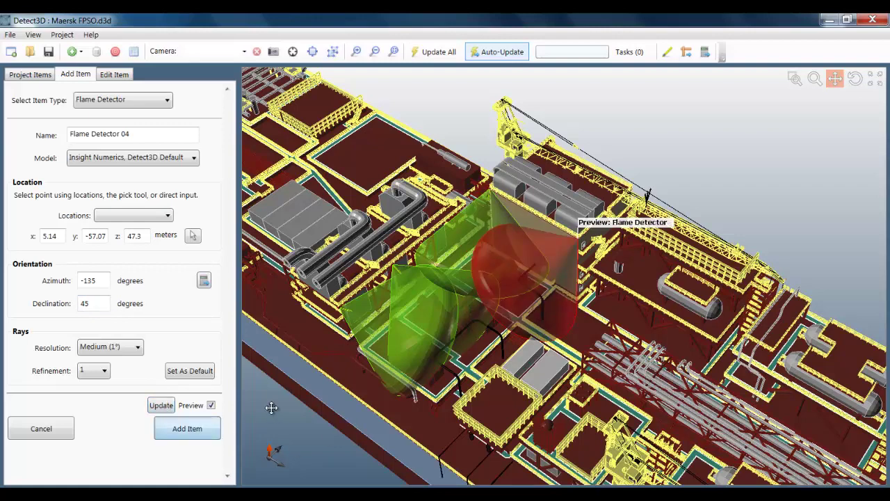
left_click(192, 427)
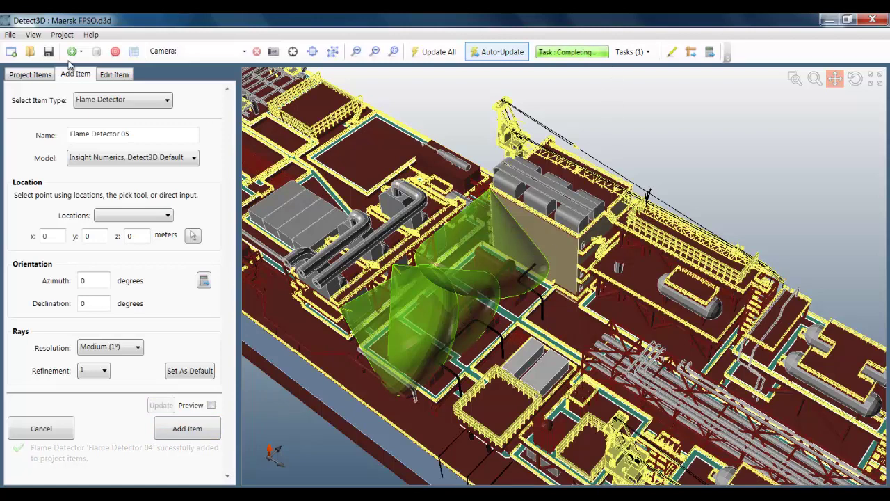
Hide the unobstructed fields of view of all flame detectors in the project and show all their labels.
left_click(43, 78)
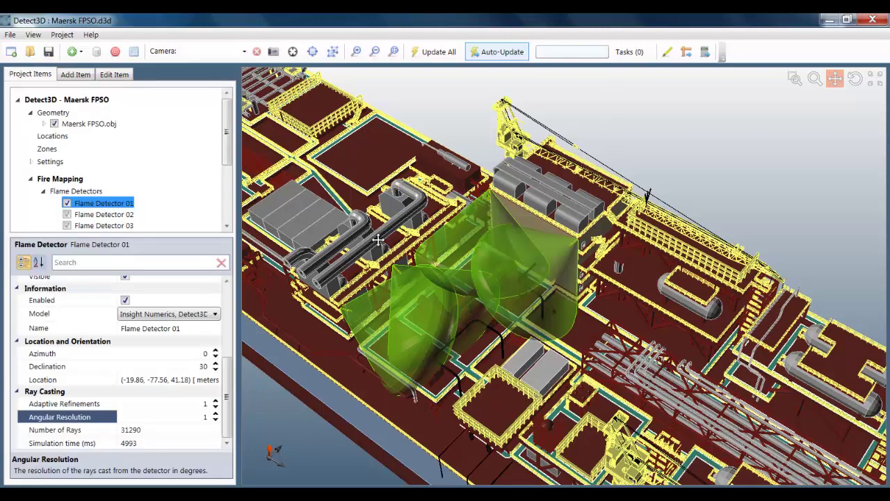
middle_click_drag(463, 262, 483, 264)
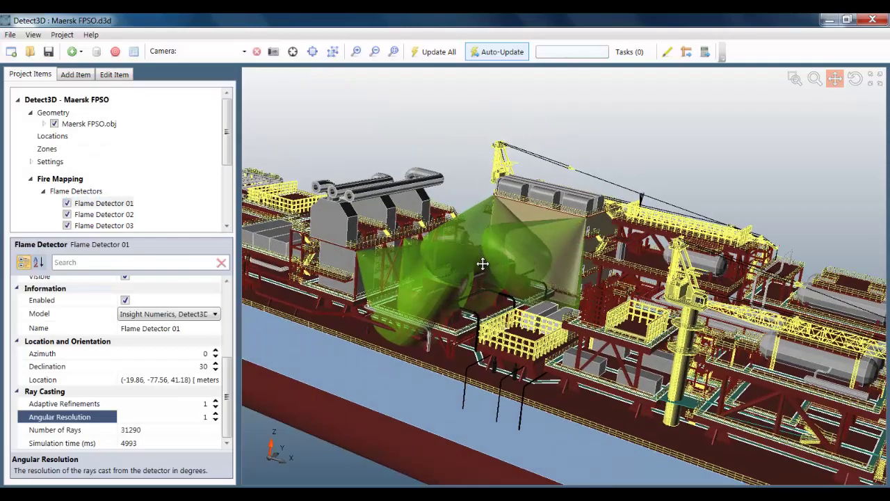
scroll(483, 264, "up", 3)
left_click_drag(476, 262, 553, 262)
middle_click_drag(520, 267, 502, 278)
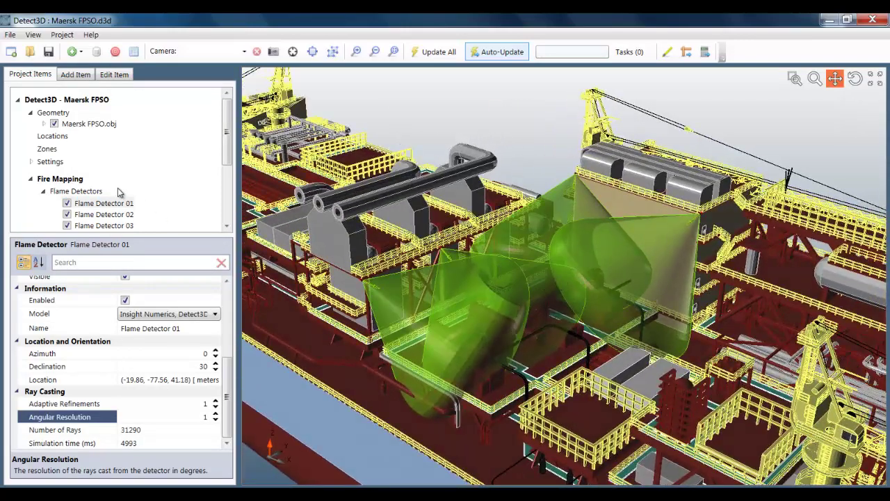
right_click(93, 194)
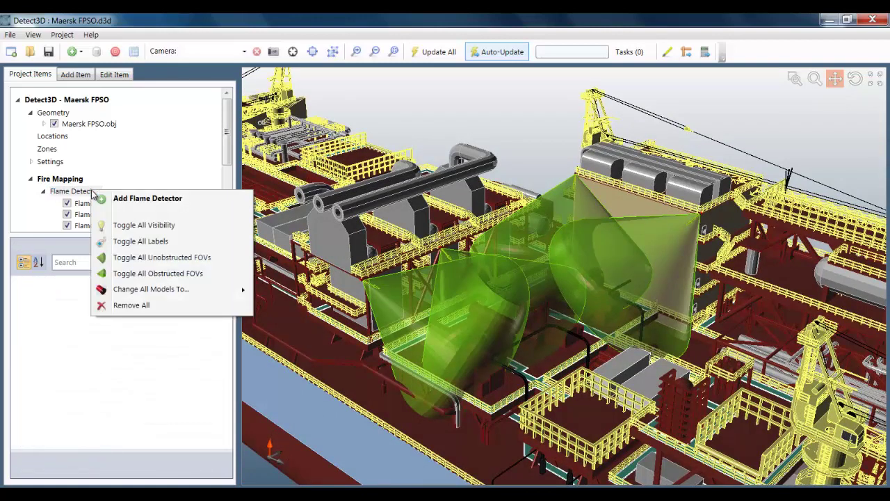
left_click(155, 258)
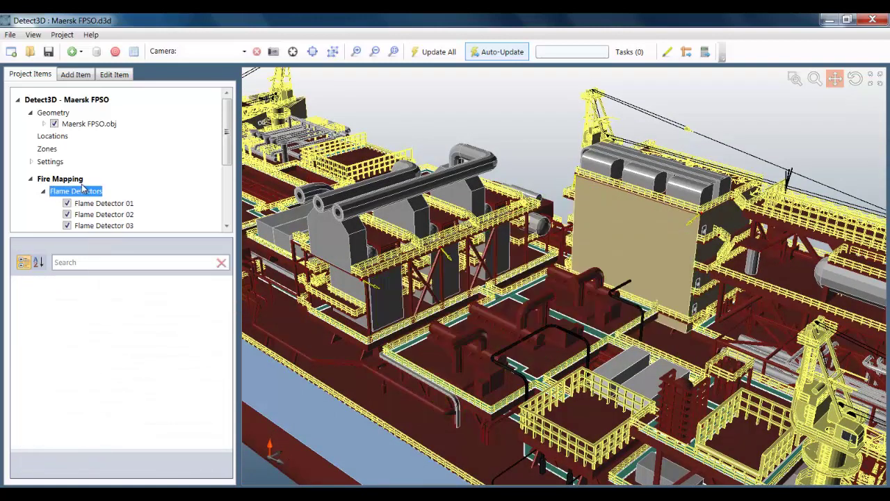
right_click(82, 191)
left_click(130, 243)
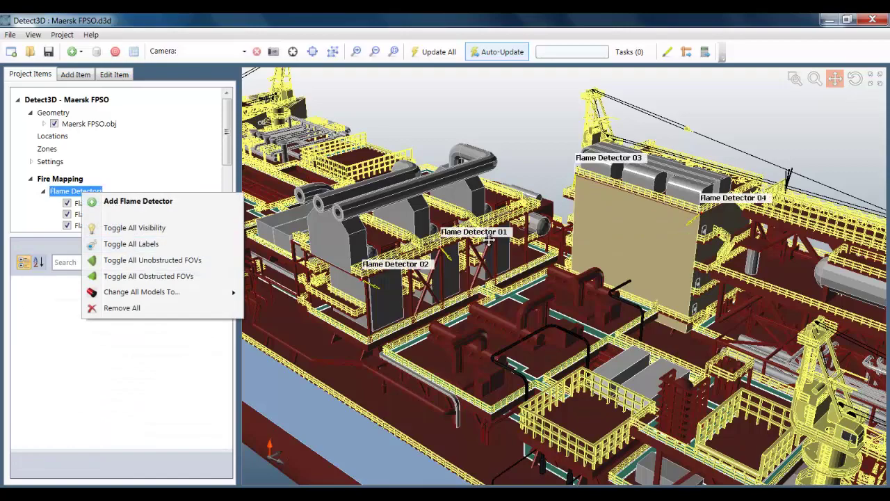
left_click(527, 272)
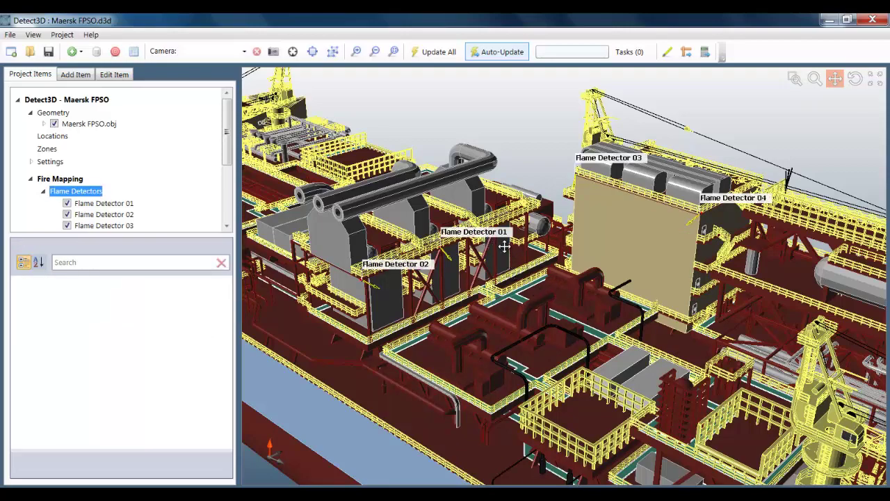
Start a new zone and pick its Point 1 at the near corner of the equipment deck, at (-15.86, -89, 32.3) meters.
scroll(523, 270, "up", 5)
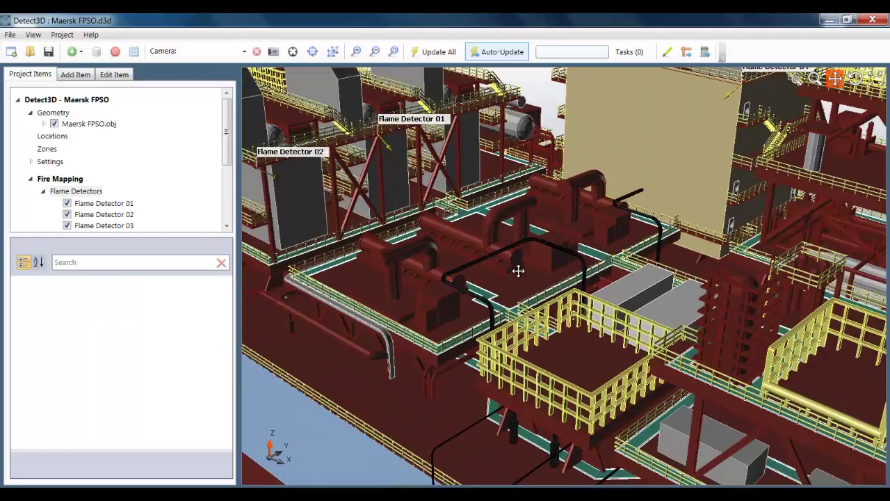
left_click_drag(519, 271, 531, 297)
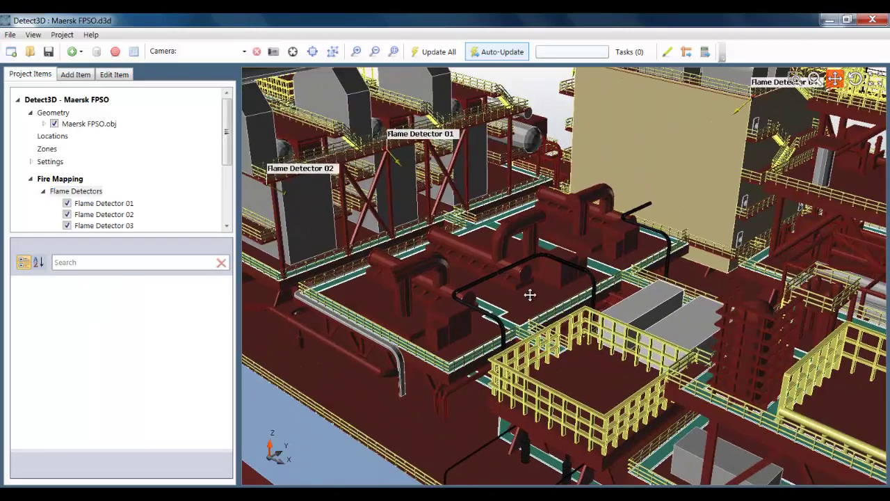
left_click_drag(456, 289, 453, 318)
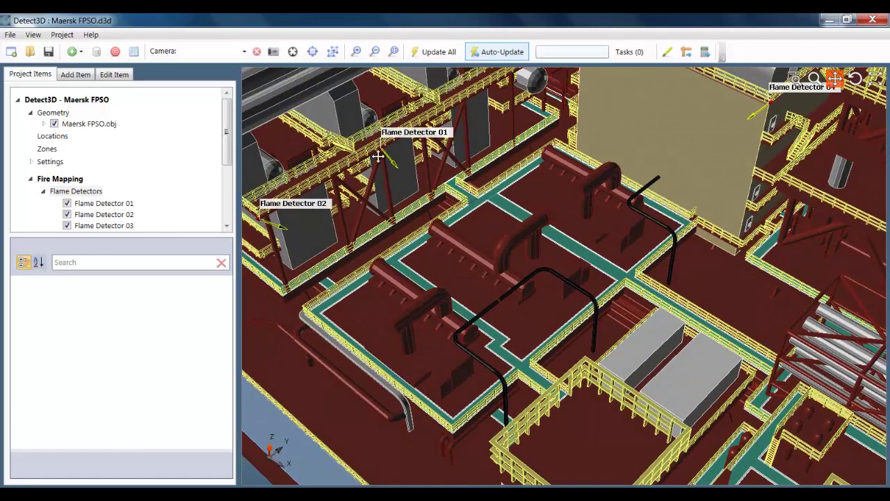
right_click(49, 151)
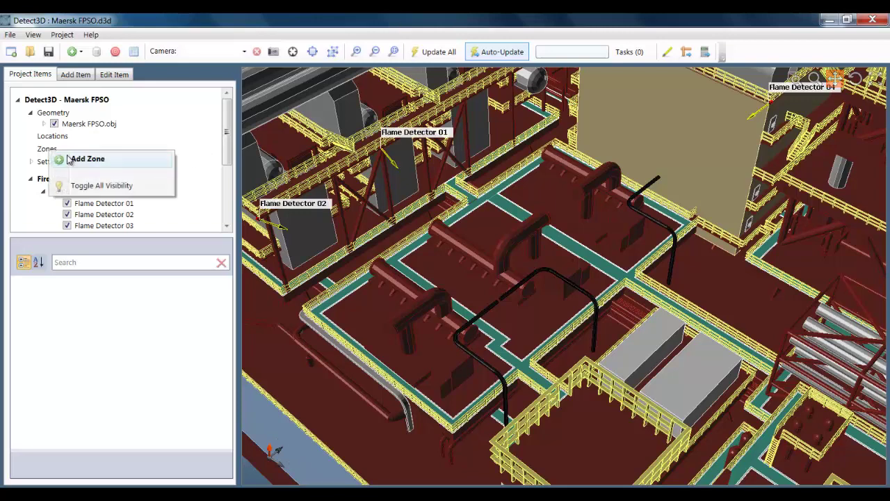
left_click(76, 159)
left_click(193, 277)
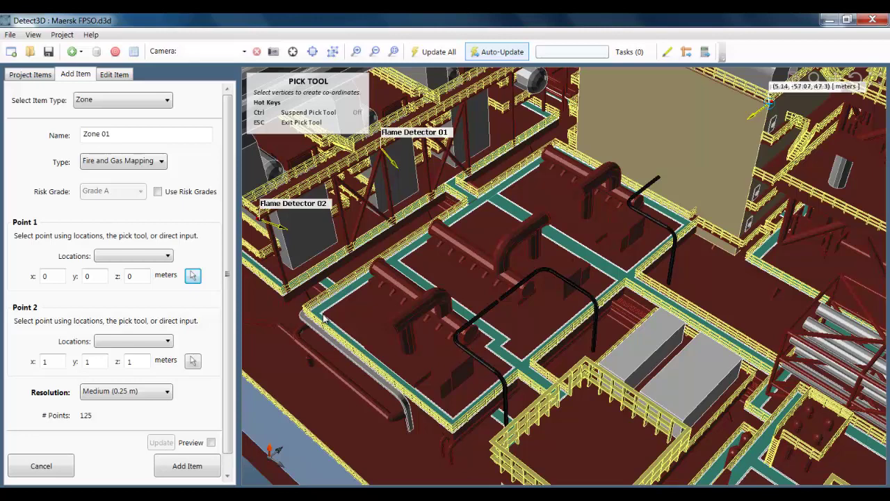
left_click(273, 352)
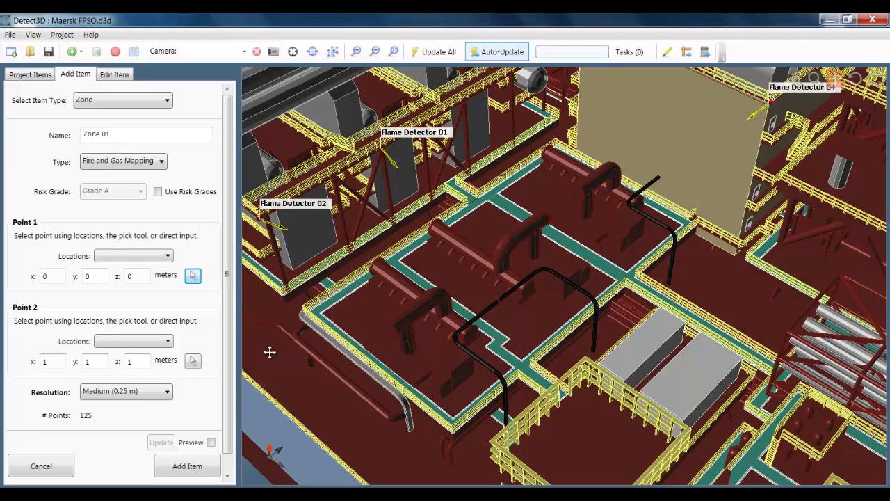
Pick Zone 01's Point 2 at the deck's opposite corner near the beige block, at x 0.14, y -59.07, and set its z to 37.32 meters.
left_click(193, 363)
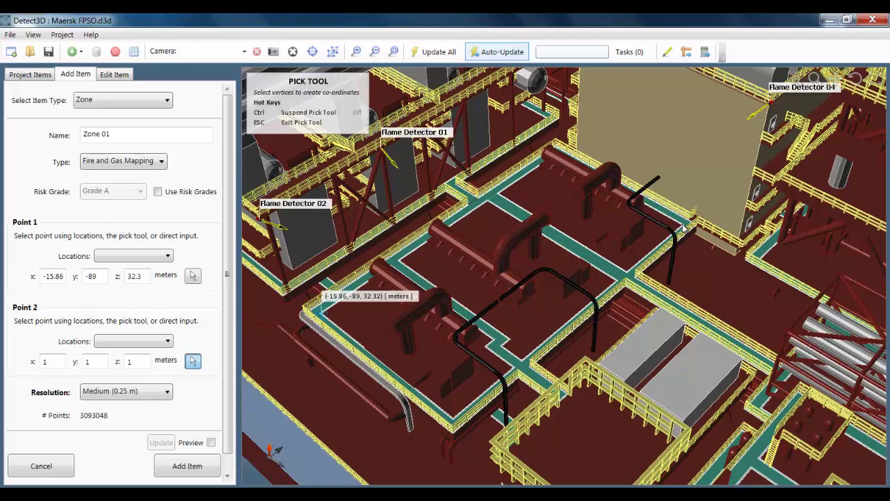
left_click(352, 313)
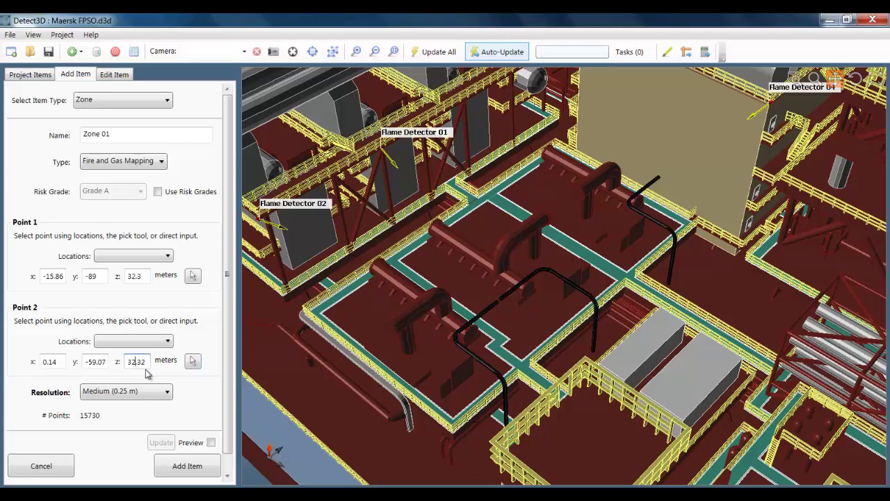
key("BackSpace")
Preview the Zone 01 box over the equipment deck and add the zone to the project.
left_click(211, 443)
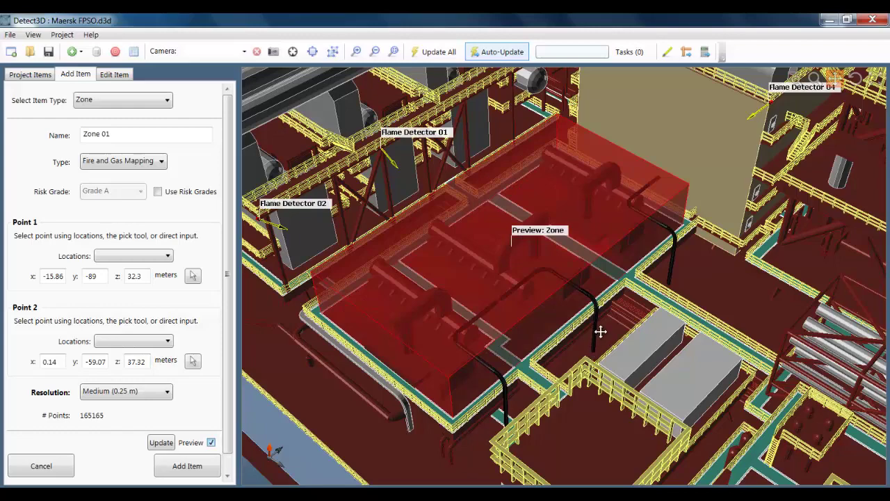
middle_click_drag(601, 331, 595, 333)
left_click_drag(595, 333, 592, 337)
left_click(185, 466)
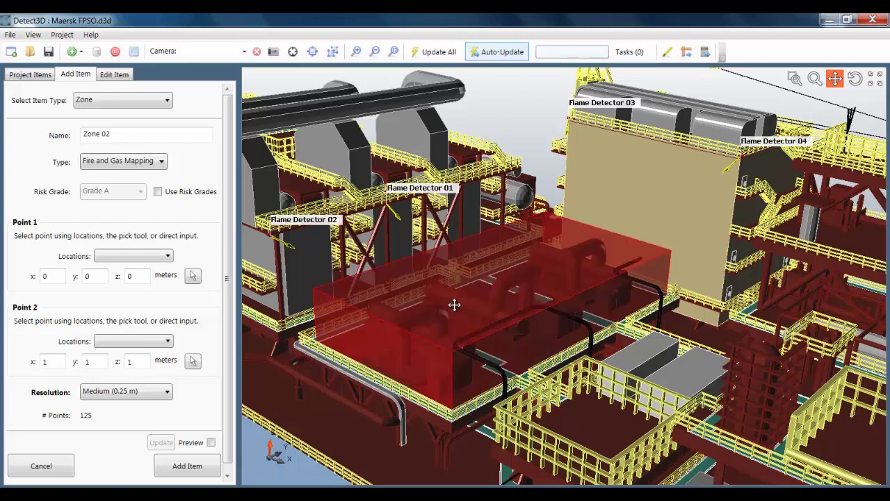
Examine Zone 01's properties, checking its external volume and total volume.
middle_click_drag(452, 313, 452, 318)
left_click_drag(451, 318, 501, 310)
left_click(29, 74)
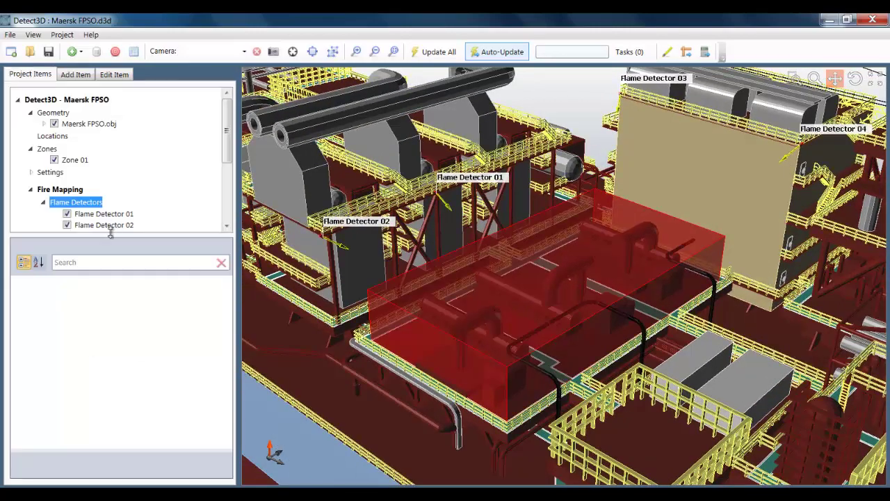
left_click(87, 162)
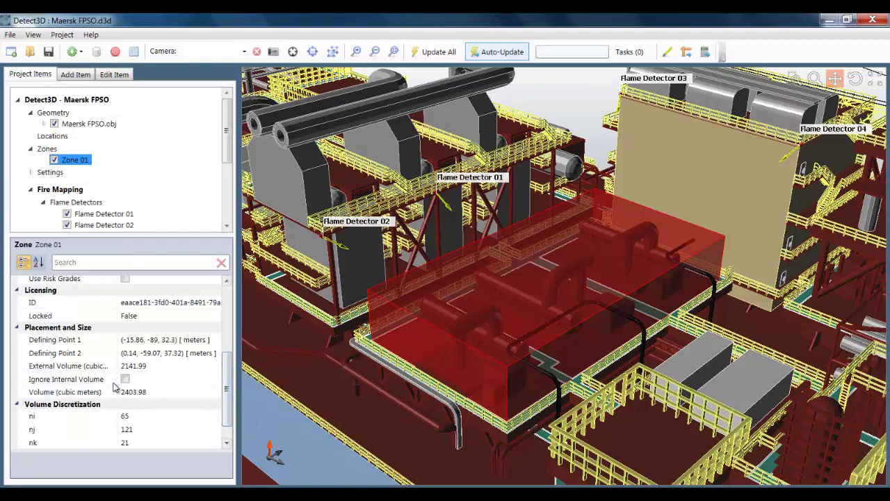
left_click(79, 370)
left_click(76, 392)
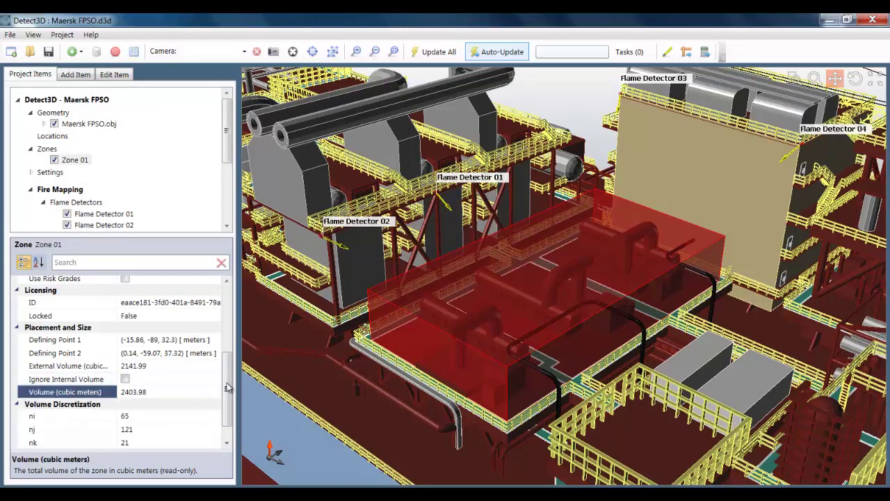
Show Zone 01's internal volume to inspect the excluded equipment, and turn its display off again.
scroll(164, 339, "up", 4)
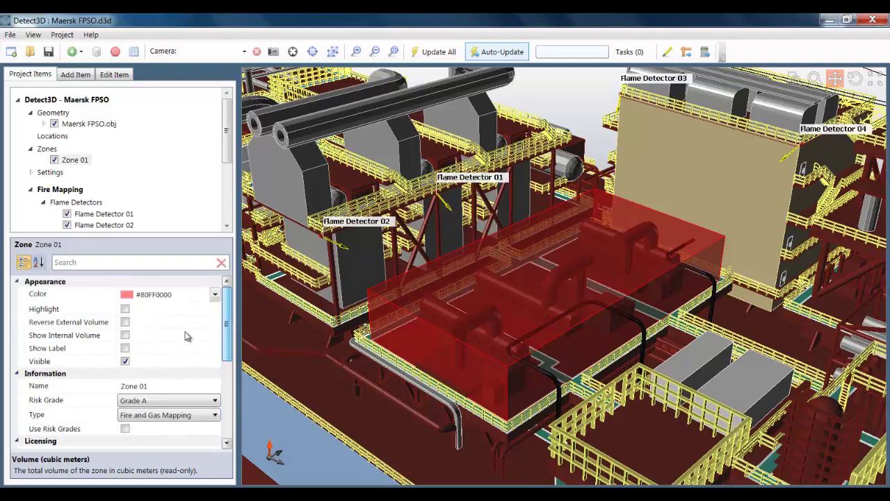
left_click(126, 337)
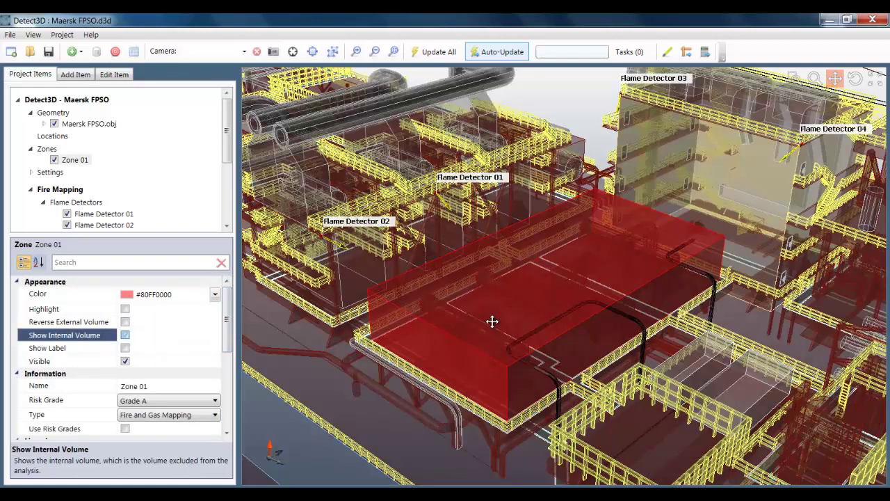
mouse_move(489, 332)
left_mouse_down()
mouse_move(473, 367)
mouse_move(491, 323)
left_mouse_up()
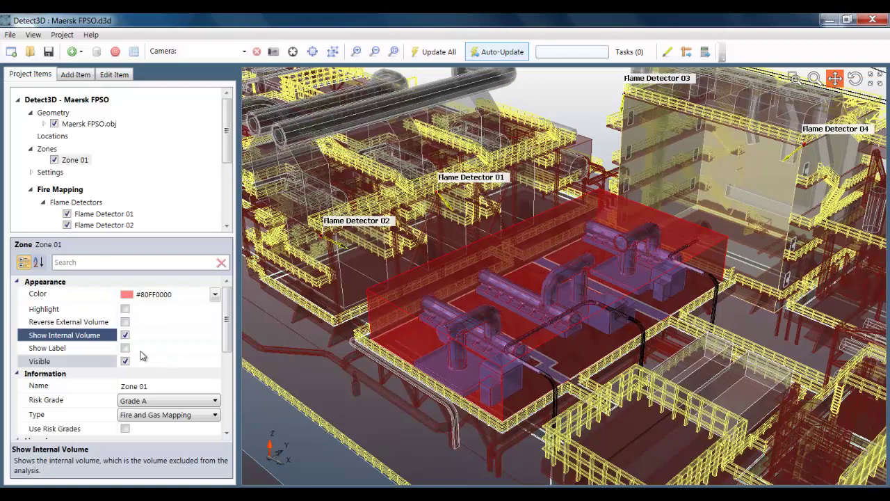
left_click(126, 337)
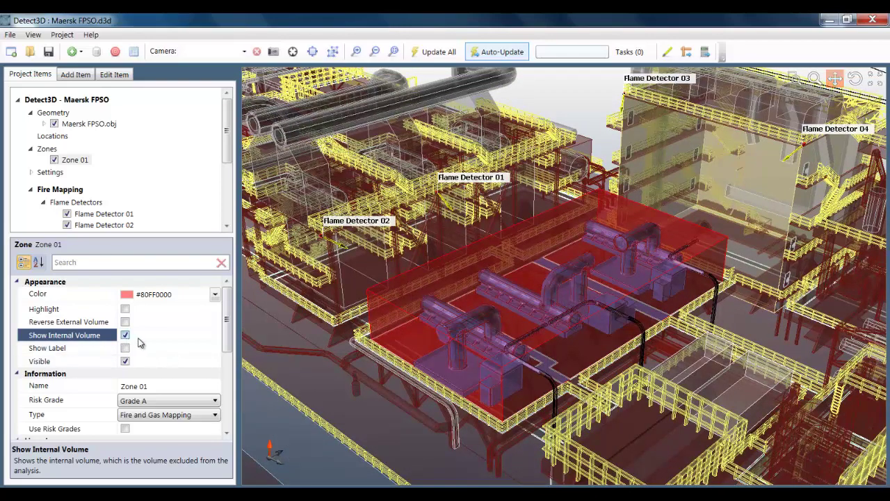
Review the flame detector coverage results for Zone 01 and close the report.
left_click(135, 52)
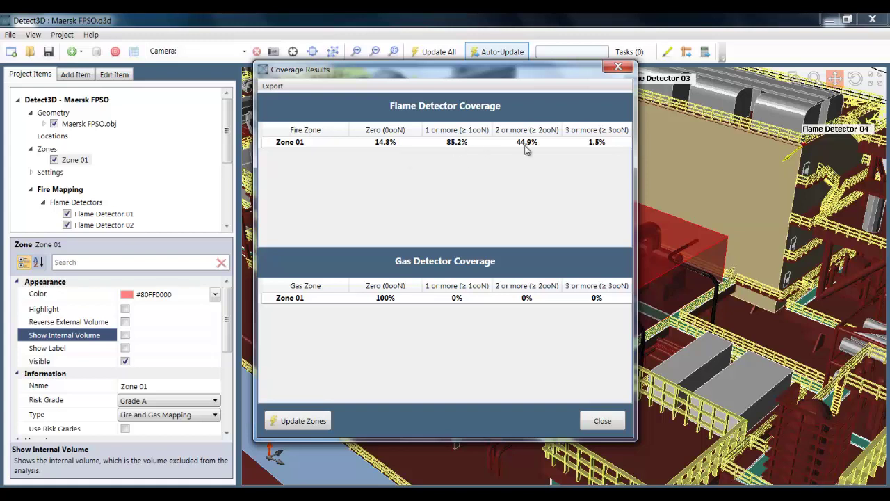
left_click(601, 421)
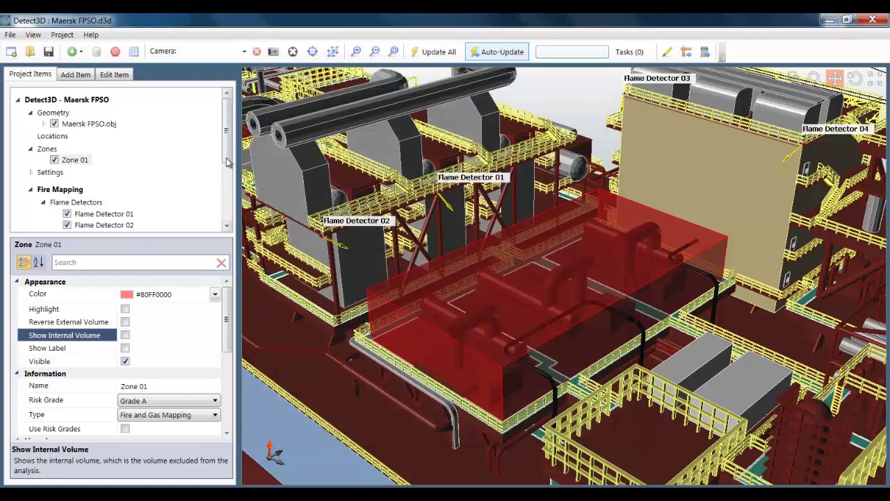
Add an isovolume for Fire Zone: Zone 01 at visibility 0, keeping the name Isovolume.
scroll(37, 162, "down", 3)
scroll(61, 176, "up", 1)
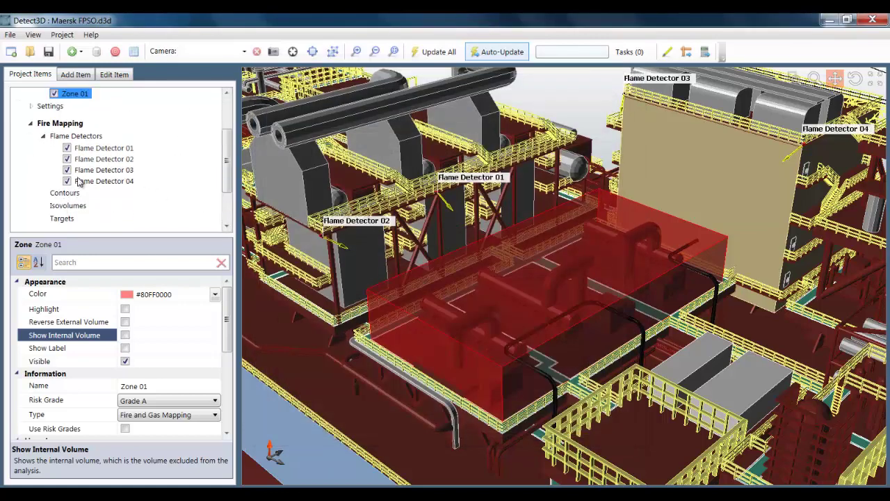
right_click(70, 206)
left_click(102, 219)
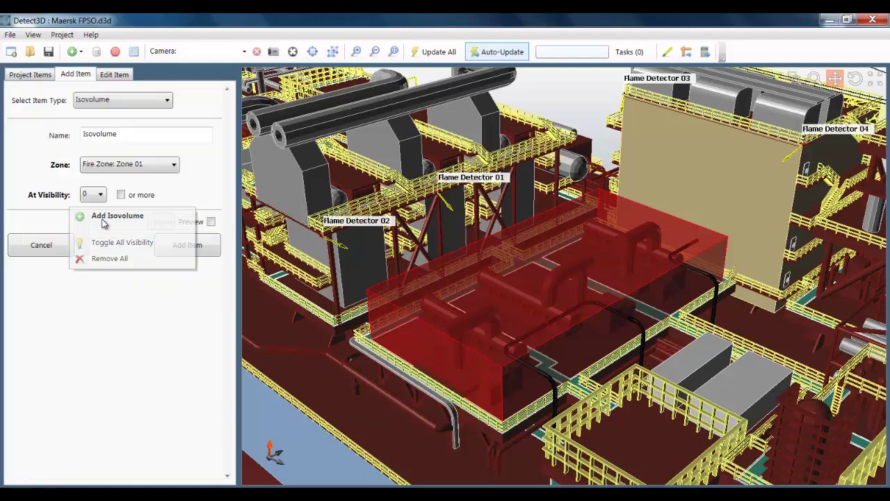
left_click(182, 251)
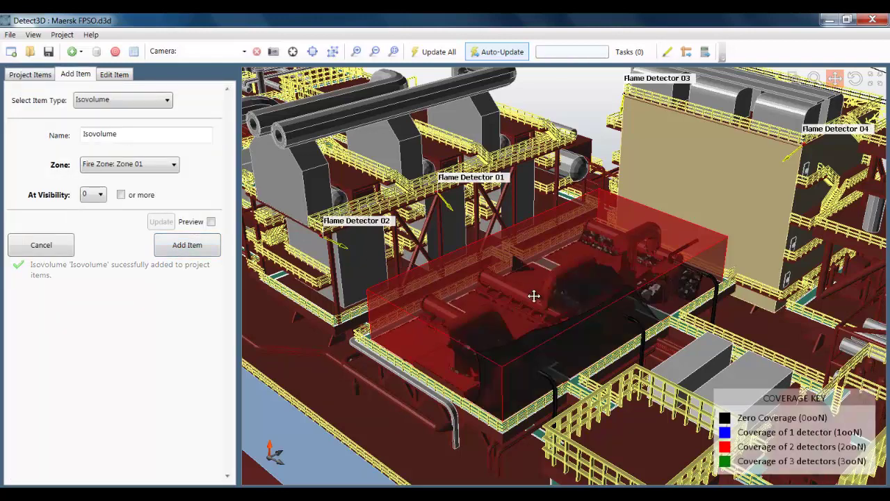
Hide Zone 01 to inspect the zero-coverage isovolume, and enlarge the project items list.
middle_click_drag(552, 325, 549, 341)
left_click(31, 75)
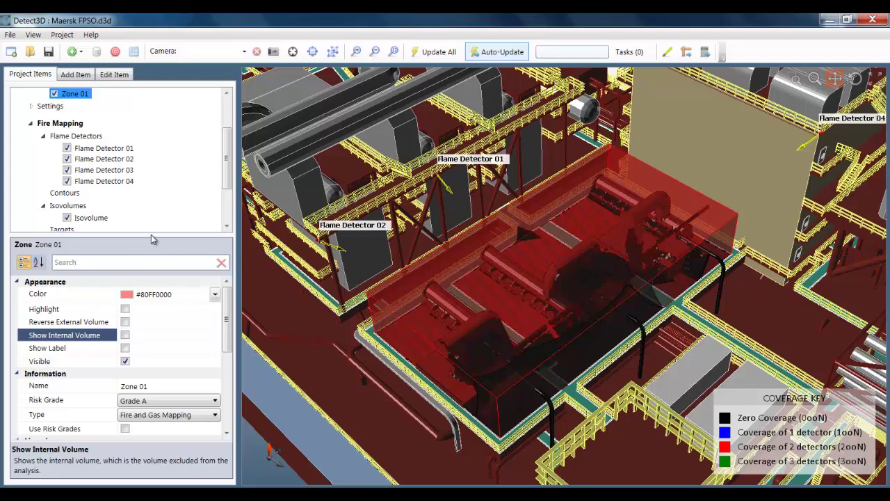
left_click(55, 93)
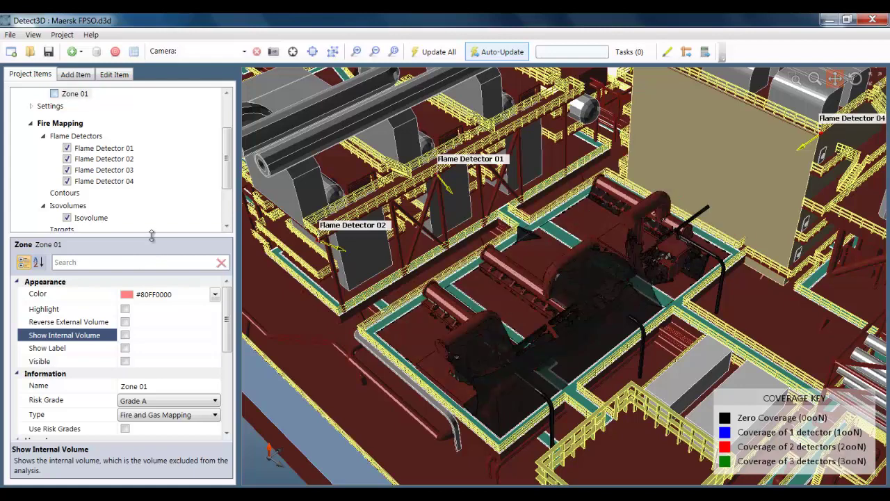
left_click_drag(151, 238, 152, 291)
left_click_drag(550, 328, 587, 285)
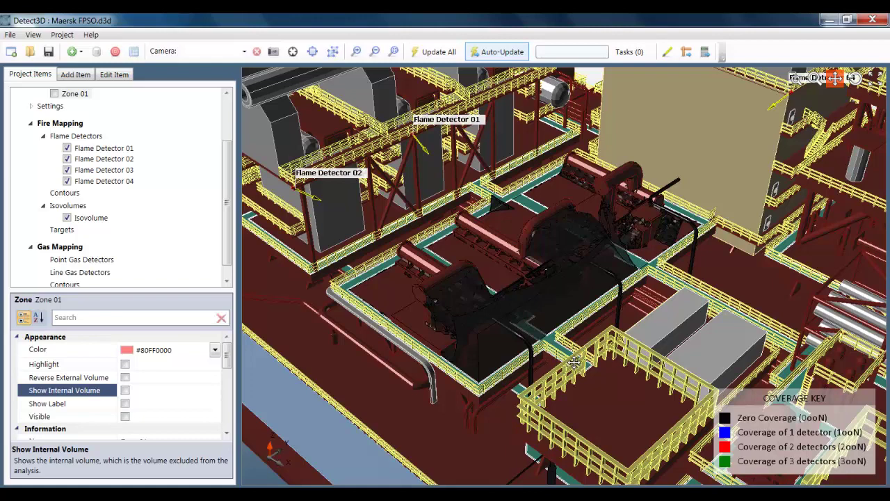
Start Flame Detector 05 and pick its location on the yellow railing beside the equipment deck, at (5.14, -86.22, 35.2) meters.
left_click(75, 136)
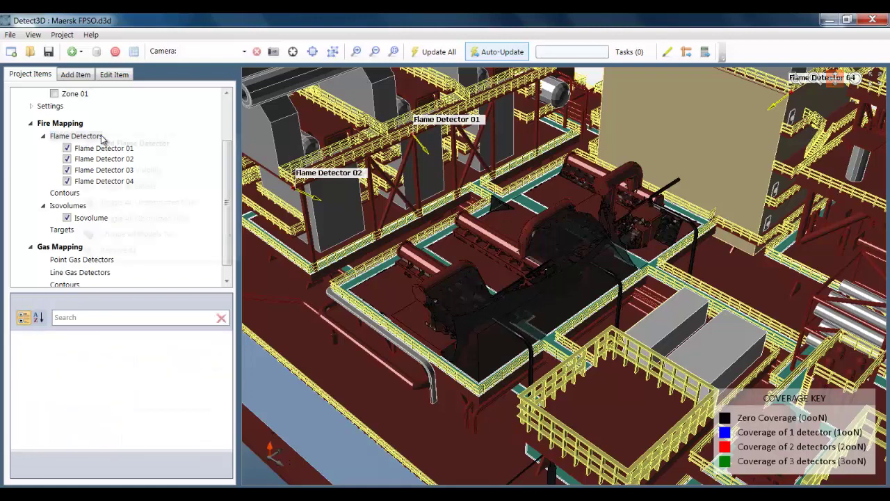
right_click(76, 135)
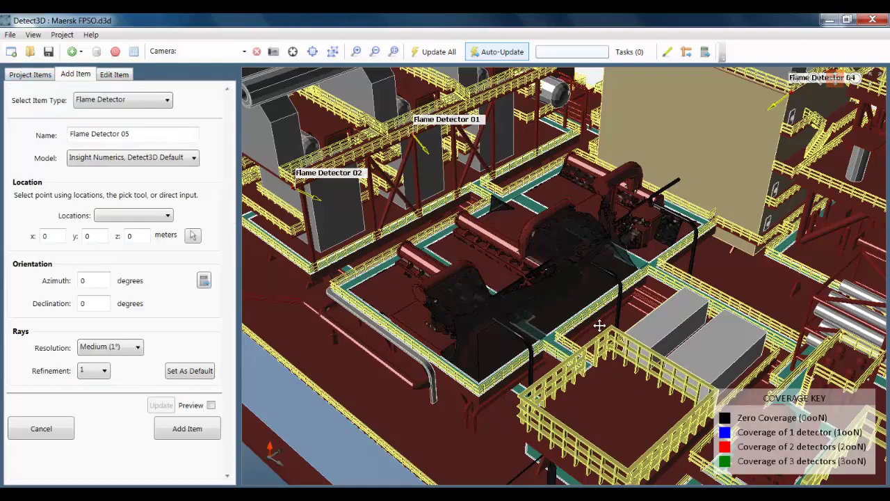
middle_click_drag(602, 325, 640, 342)
left_click_drag(640, 341, 562, 353)
scroll(539, 326, "up", 3)
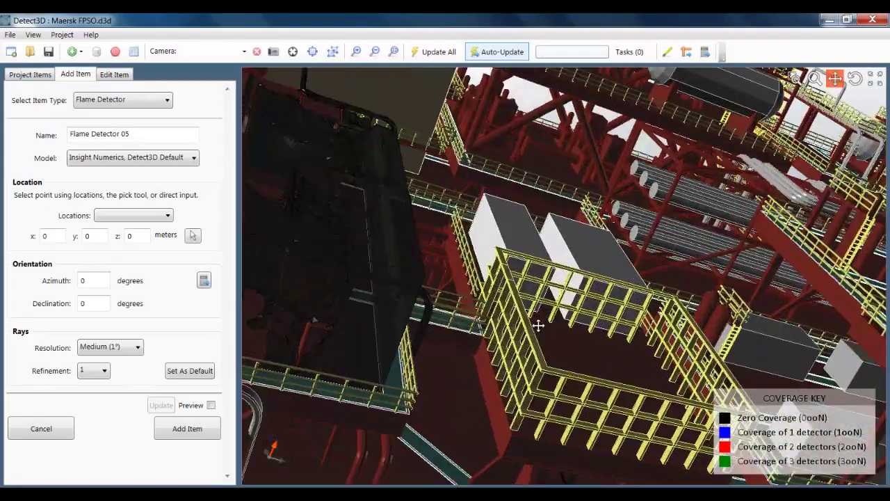
middle_click_drag(540, 327, 569, 395)
scroll(567, 389, "up", 4)
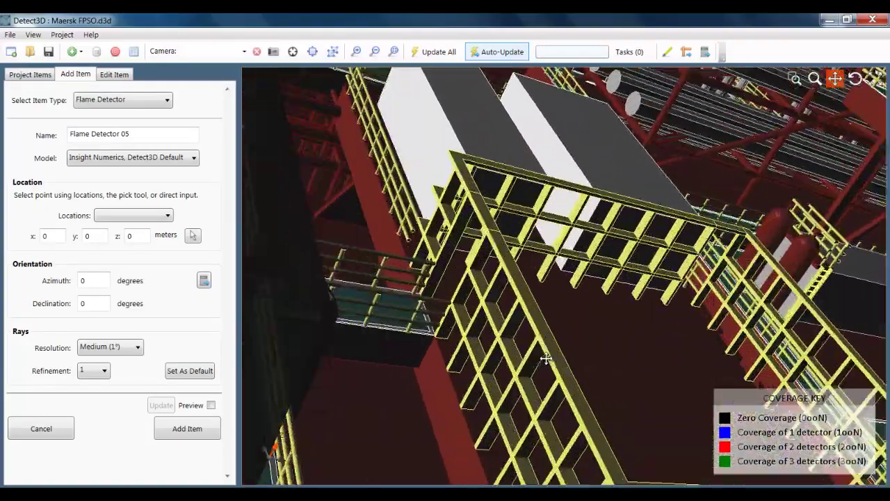
scroll(531, 332, "up", 2)
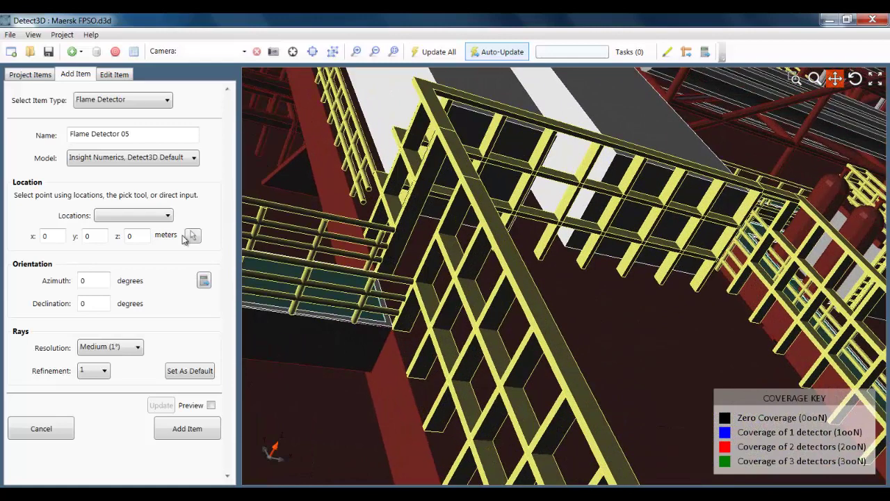
left_click(193, 235)
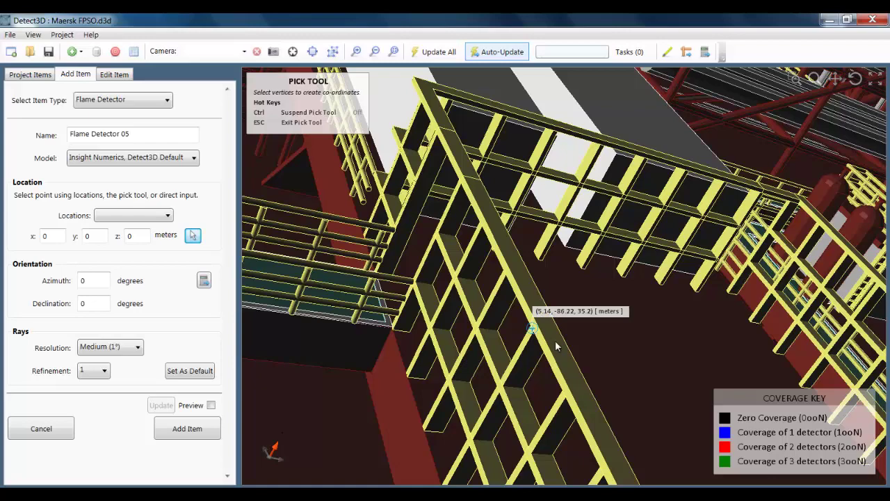
left_click(553, 338)
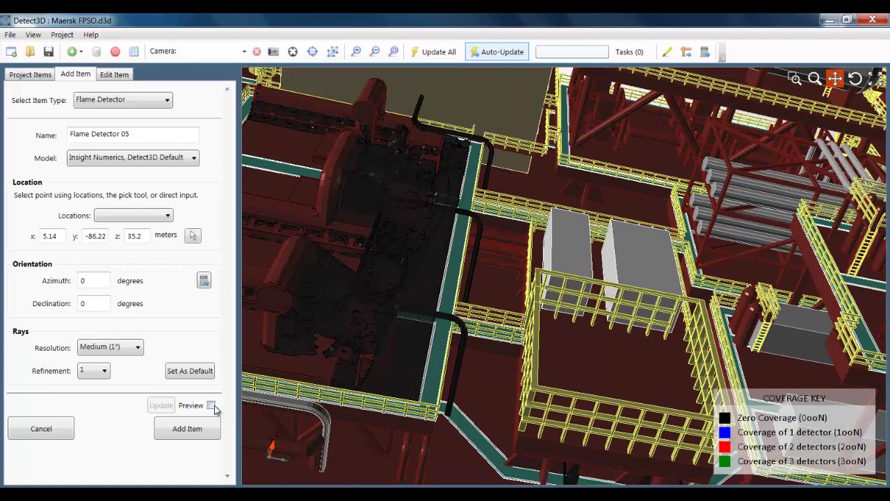
Preview Flame Detector 05, set its azimuth to 180 degrees so it faces the equipment deck, and add it to the project.
left_click(211, 406)
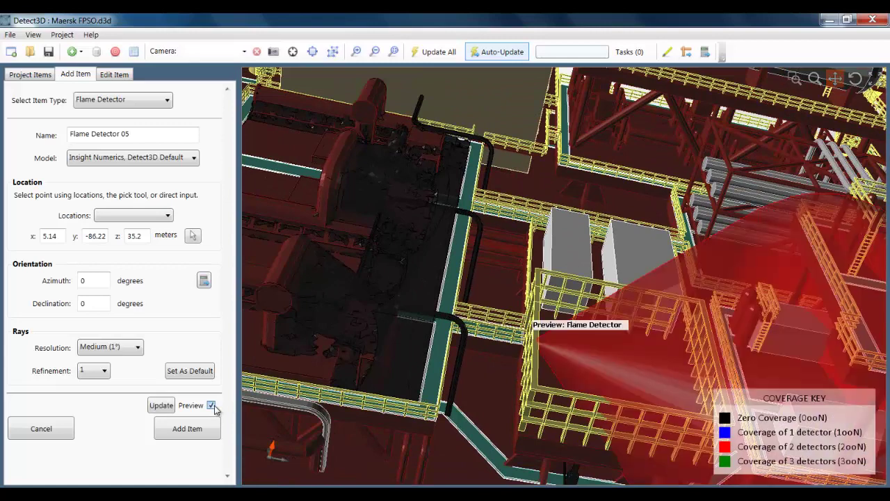
middle_click_drag(471, 359, 469, 360)
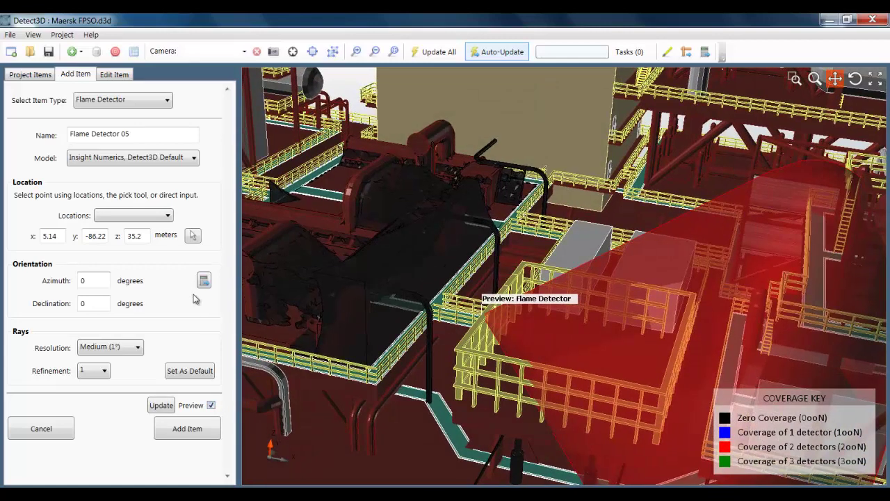
left_click(100, 281)
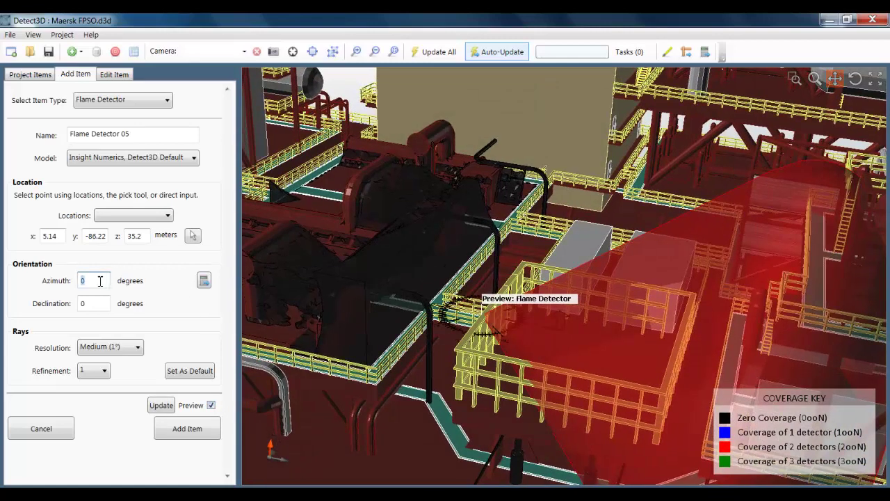
left_click(171, 406)
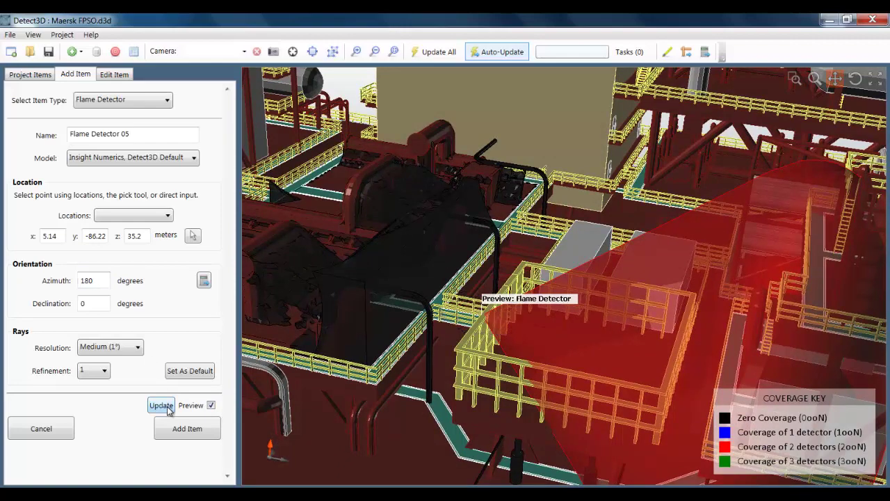
left_click_drag(411, 352, 239, 364)
scroll(482, 344, "down", 2)
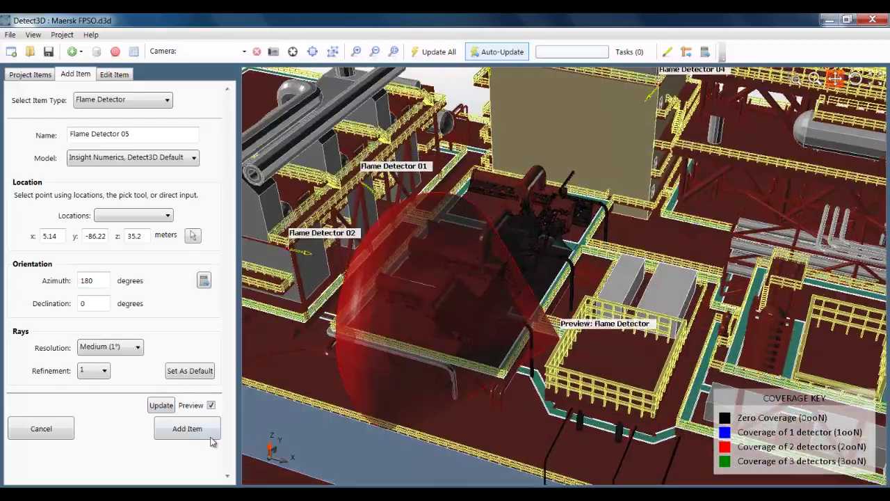
left_click(184, 429)
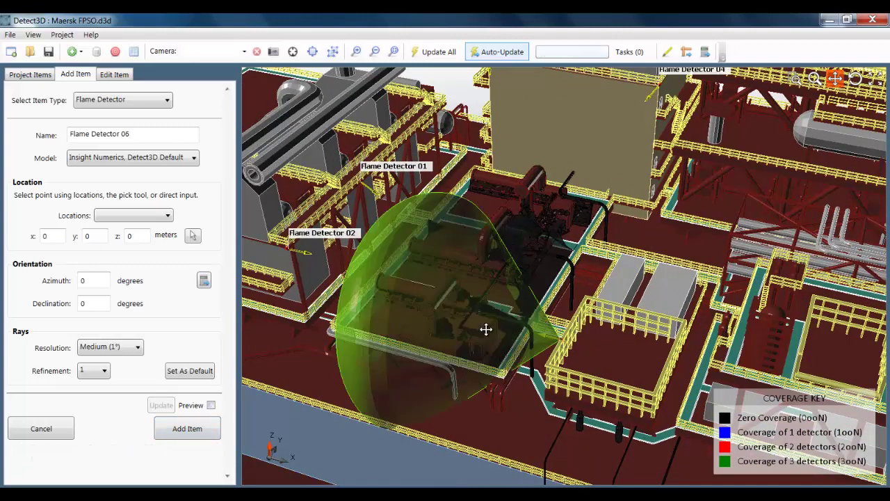
Pick Flame Detector 06's location farther along the same yellow railing, at (5.14, -82.79, 35.2) meters.
middle_click_drag(533, 304, 534, 366)
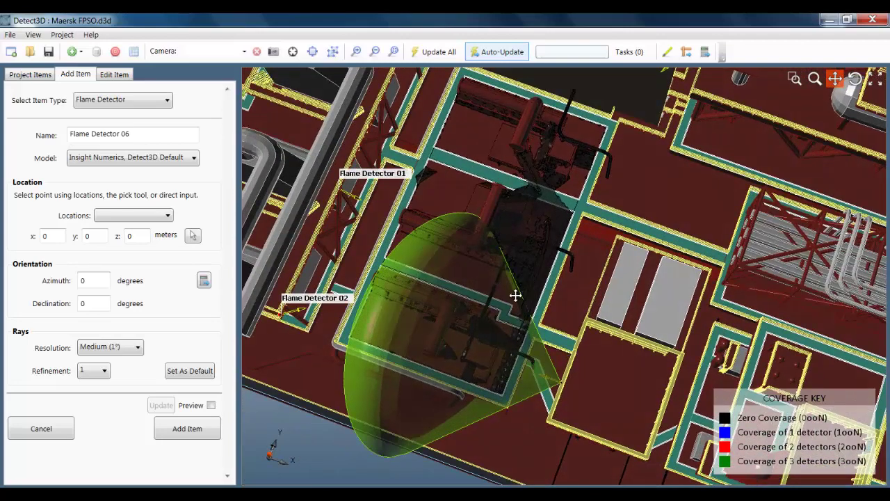
middle_click_drag(592, 369, 567, 328)
scroll(579, 355, "up", 5)
scroll(567, 316, "up", 4)
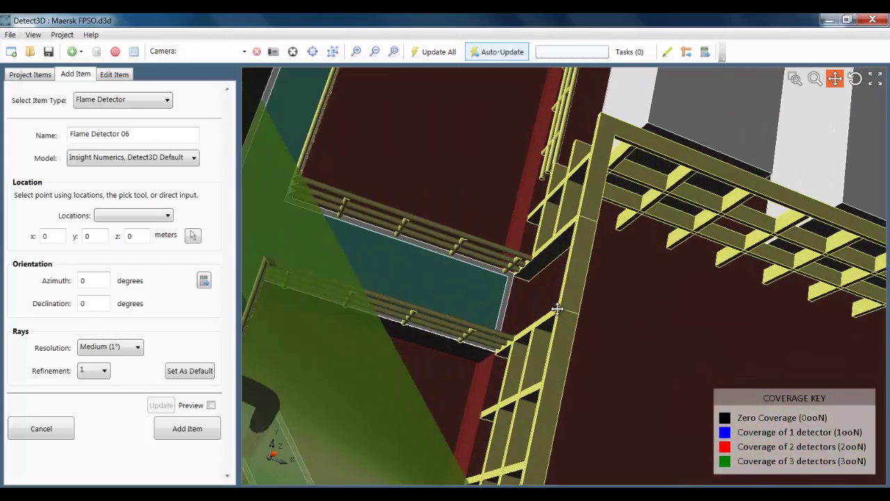
left_click(194, 236)
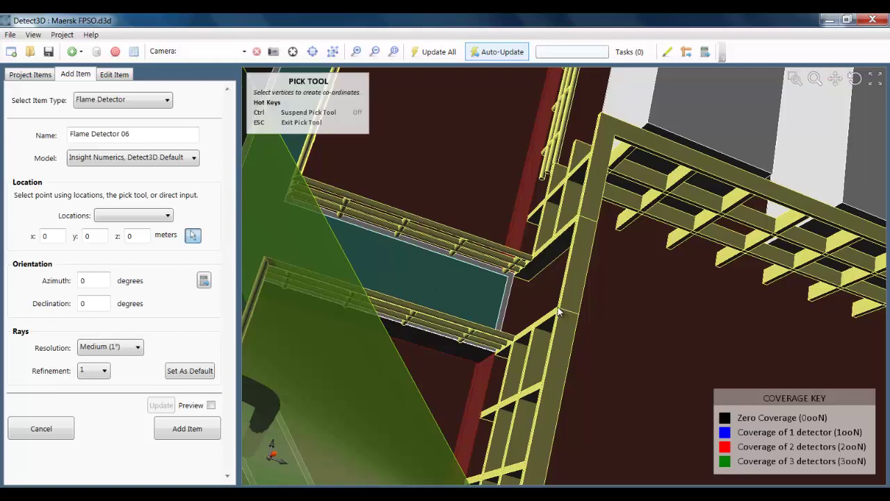
mouse_move(559, 311)
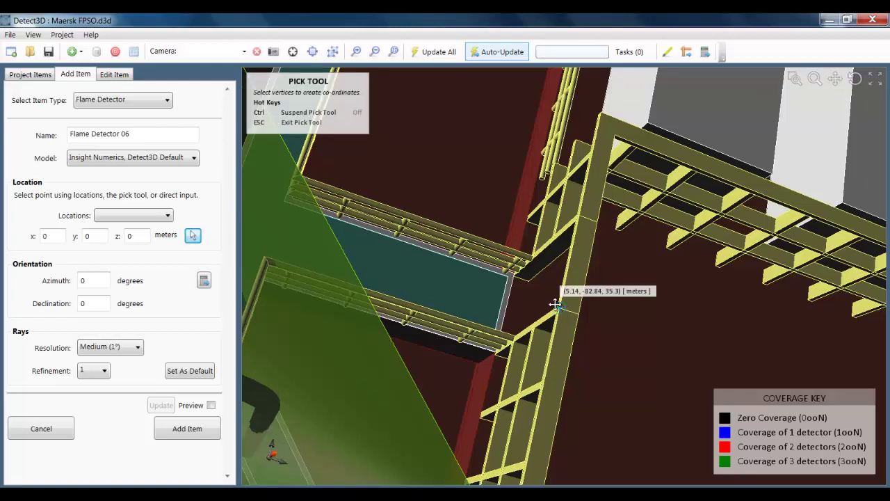
left_click(555, 305)
Preview Flame Detector 06, set its azimuth to 135 degrees, and check the updated cone over the uncovered area.
middle_click_drag(539, 313, 537, 353)
scroll(537, 353, "down", 6)
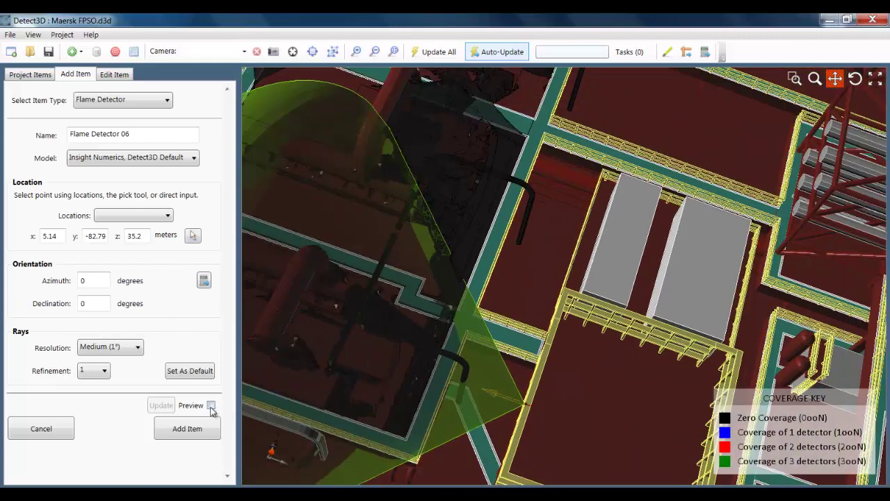
left_click(211, 406)
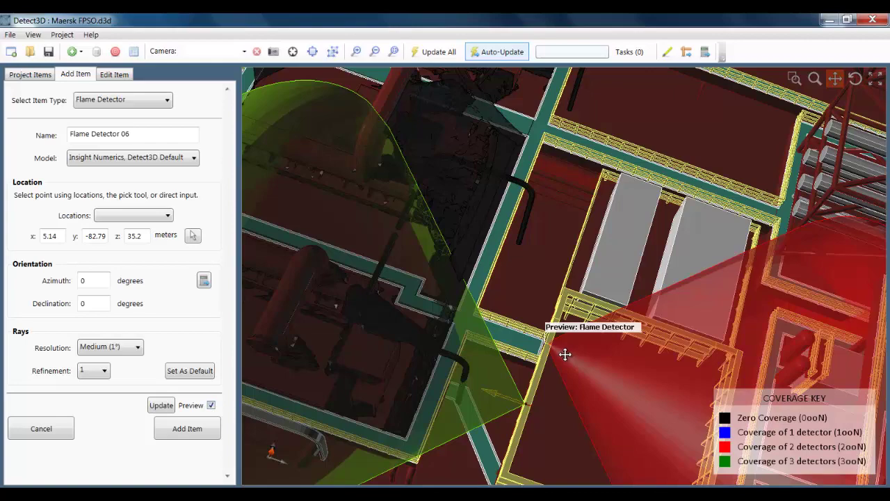
middle_click_drag(588, 362, 538, 311)
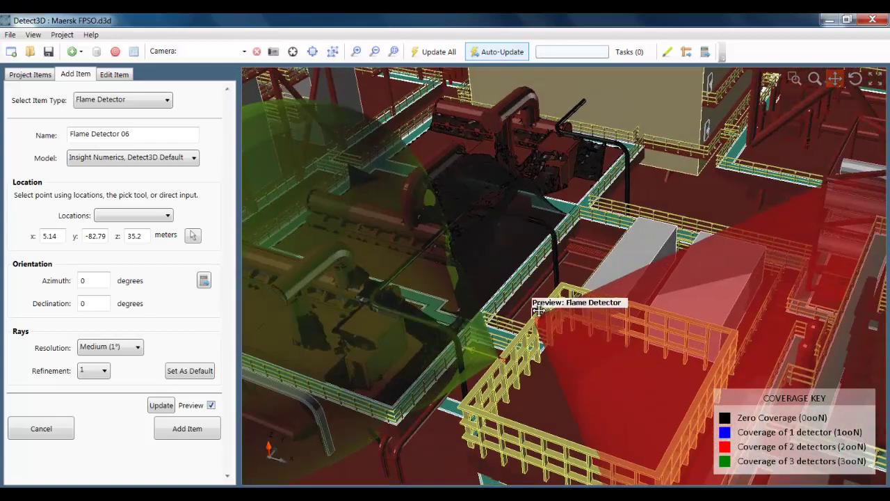
double_click(88, 281)
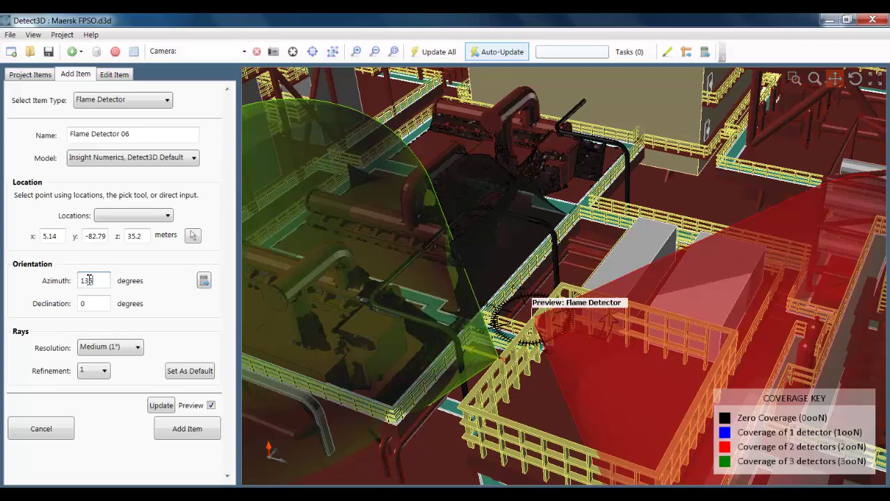
left_click(161, 406)
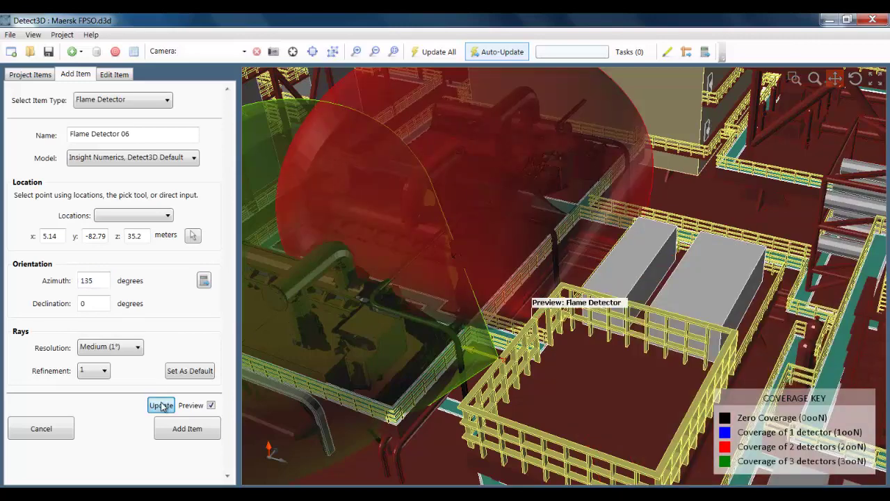
mouse_move(531, 299)
middle_mouse_down()
mouse_move(535, 324)
mouse_move(530, 292)
middle_mouse_up()
scroll(527, 296, "down", 3)
left_click_drag(527, 293, 529, 290)
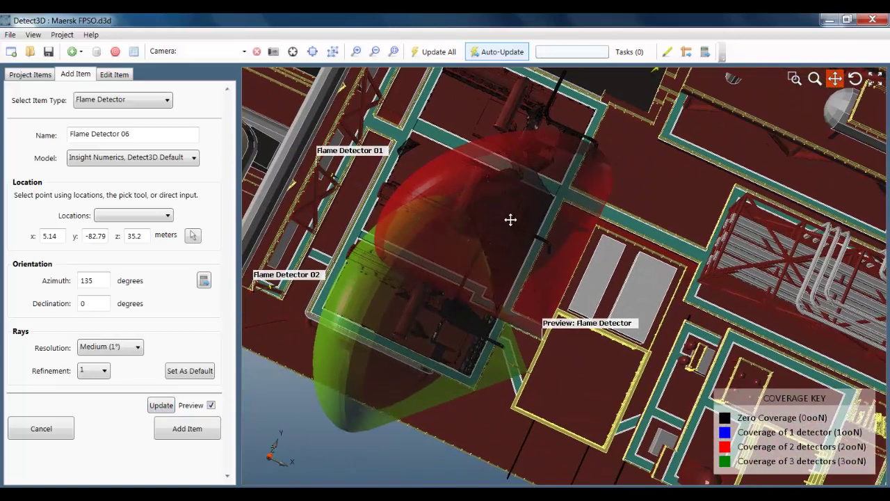
Add Flame Detector 06 to the project and inspect the two new detectors' cones over the equipment deck.
left_click(179, 427)
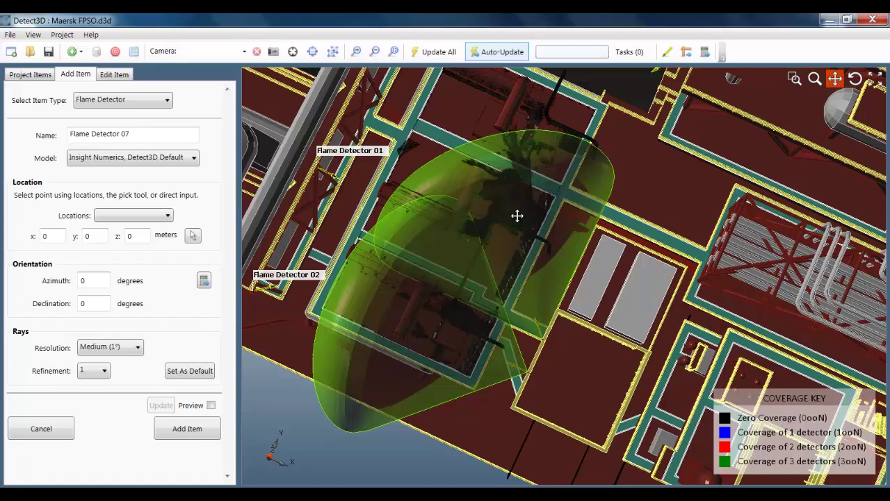
middle_click_drag(516, 201, 522, 151)
left_click_drag(511, 200, 537, 212)
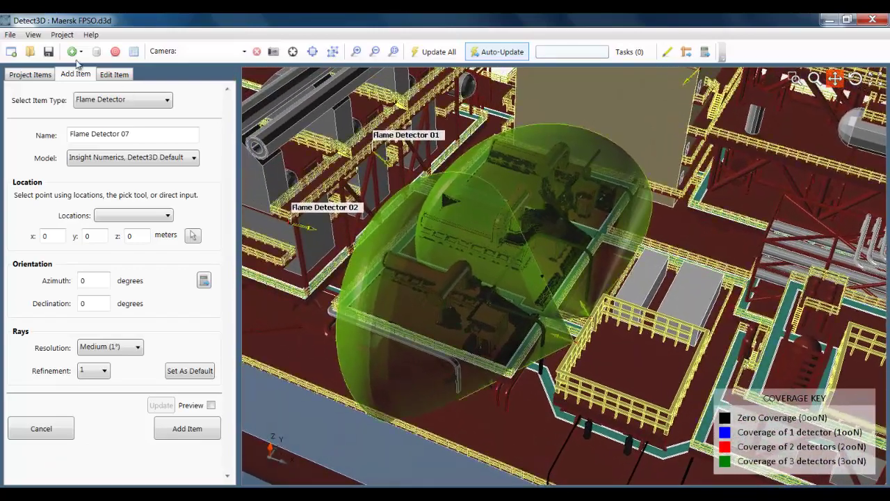
Show the label of Flame Detector 05 and turn off its unobstructed field of view.
left_click(38, 77)
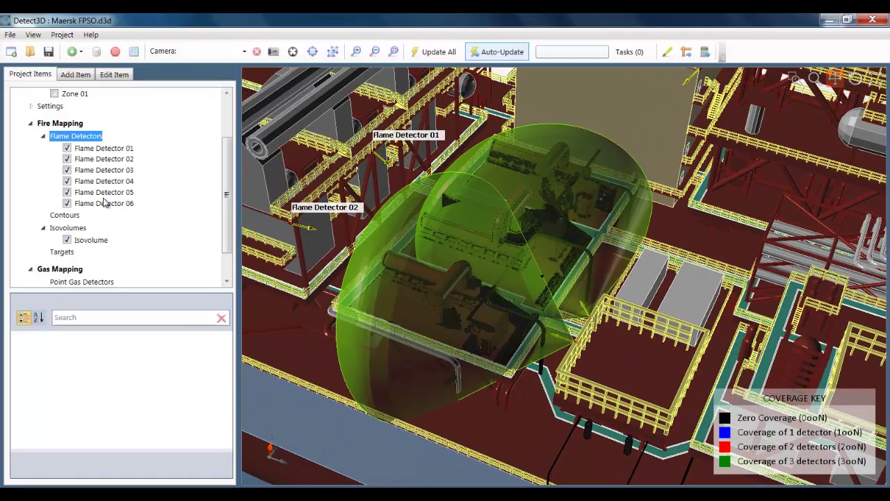
left_click(105, 192)
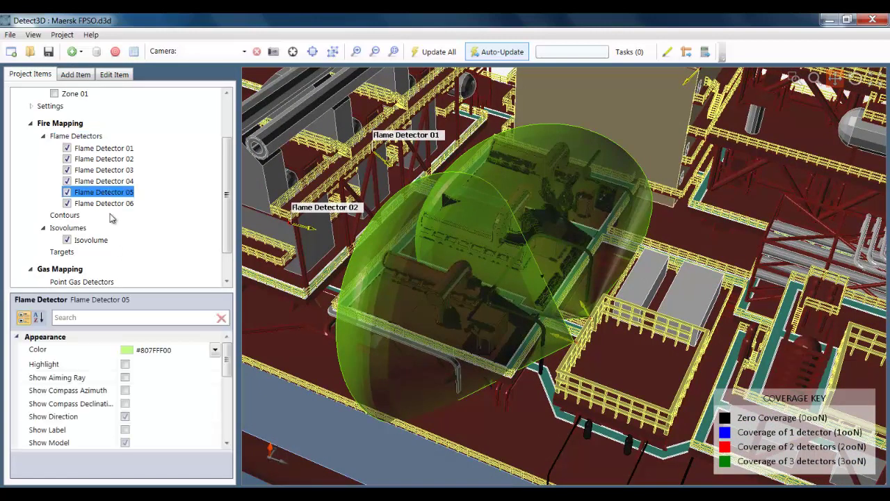
left_click(125, 429)
scroll(227, 373, "down", 2)
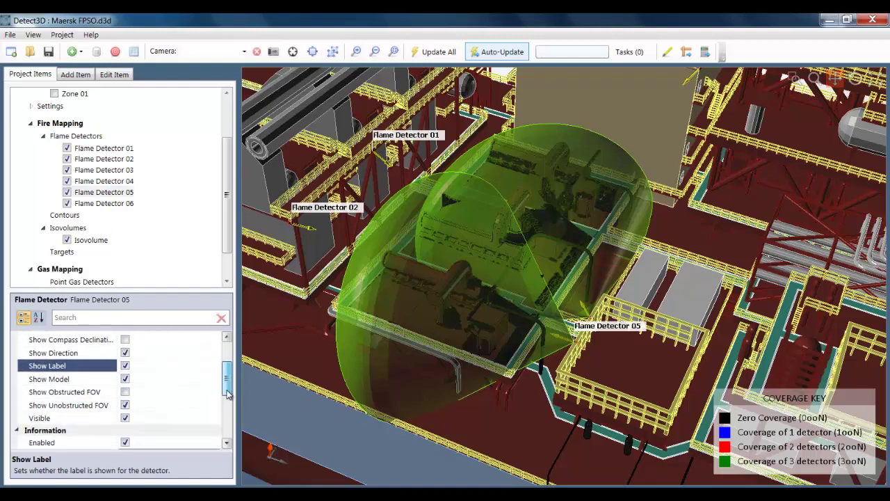
left_click(125, 397)
Show the label of Flame Detector 06 and turn off its unobstructed field of view.
left_click(114, 204)
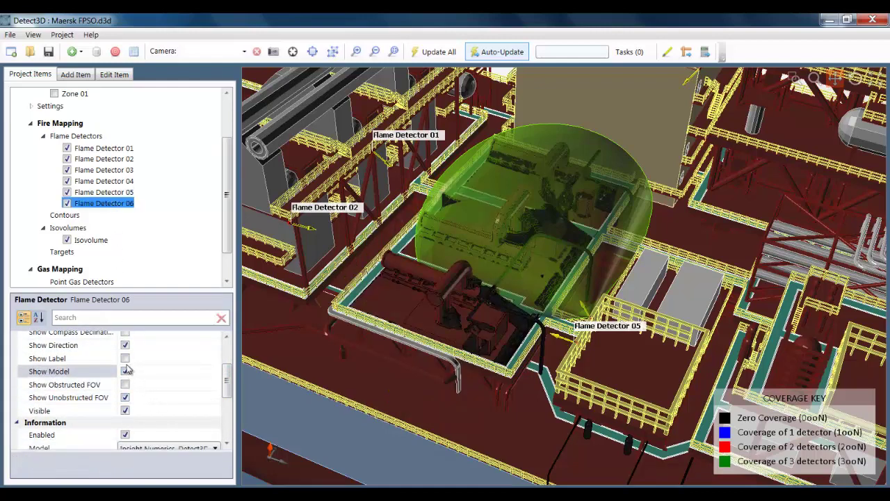
left_click(124, 360)
left_click(125, 398)
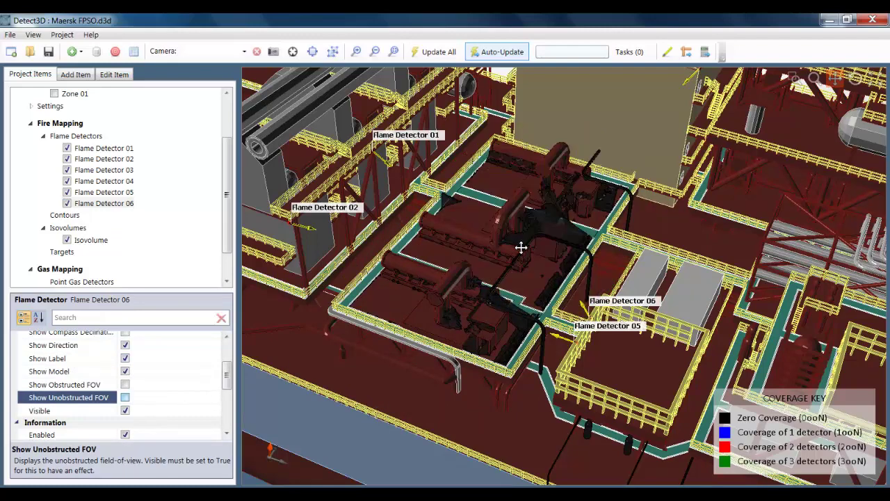
Examine the remaining black zero-coverage isovolume around the equipment in Zone 01 from several angles.
middle_click_drag(519, 250, 522, 254)
scroll(562, 235, "up", 5)
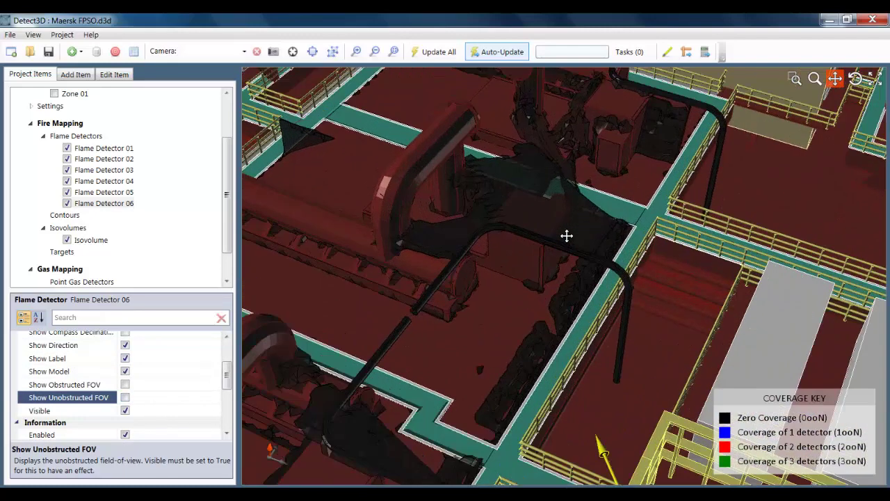
left_click_drag(527, 292, 549, 259)
middle_click_drag(548, 259, 533, 325)
left_click_drag(533, 325, 527, 358)
middle_click_drag(577, 254, 580, 298)
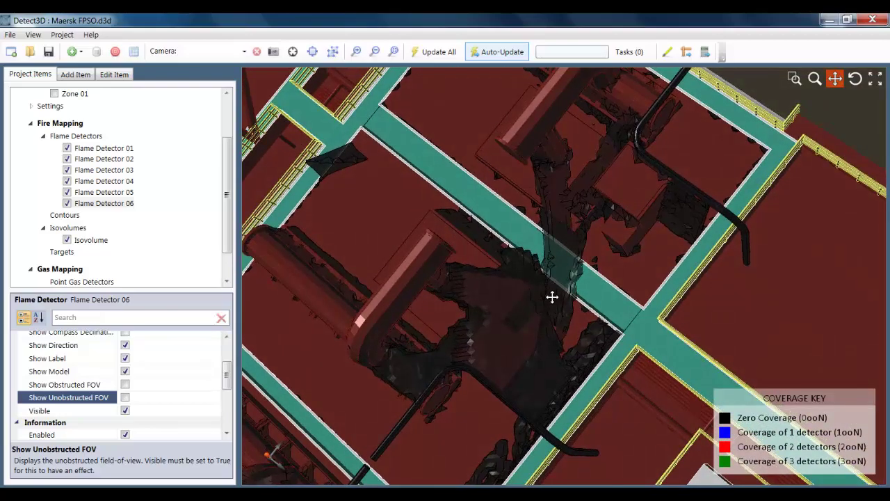
left_click_drag(552, 298, 676, 249)
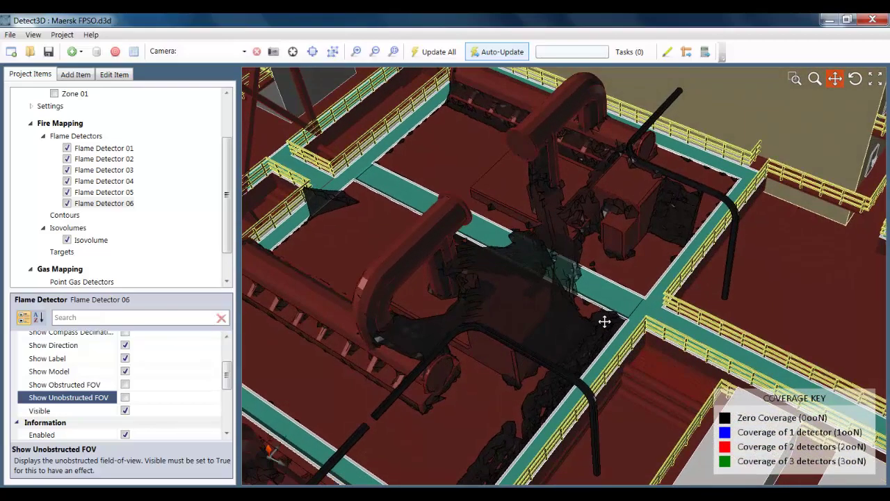
scroll(592, 324, "down", 10)
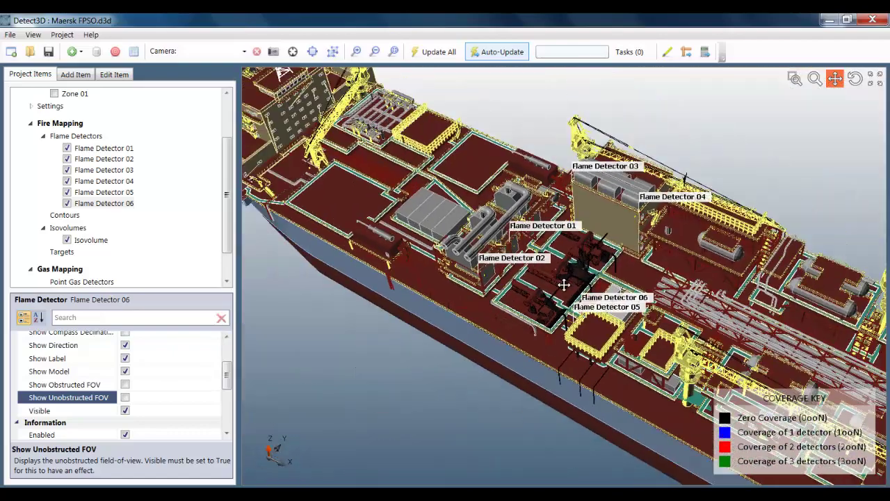
Check the flame detector coverage percentages for Zone 01 in the coverage results and close them.
left_click_drag(564, 284, 537, 294)
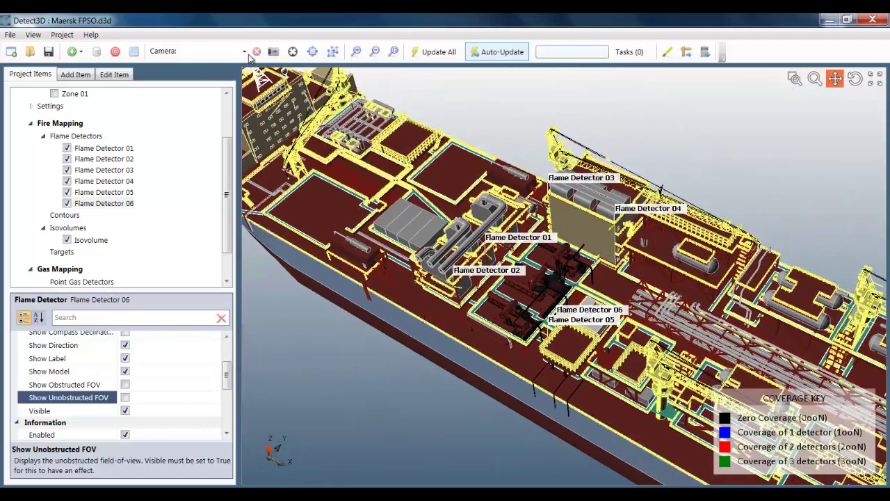
left_click(136, 54)
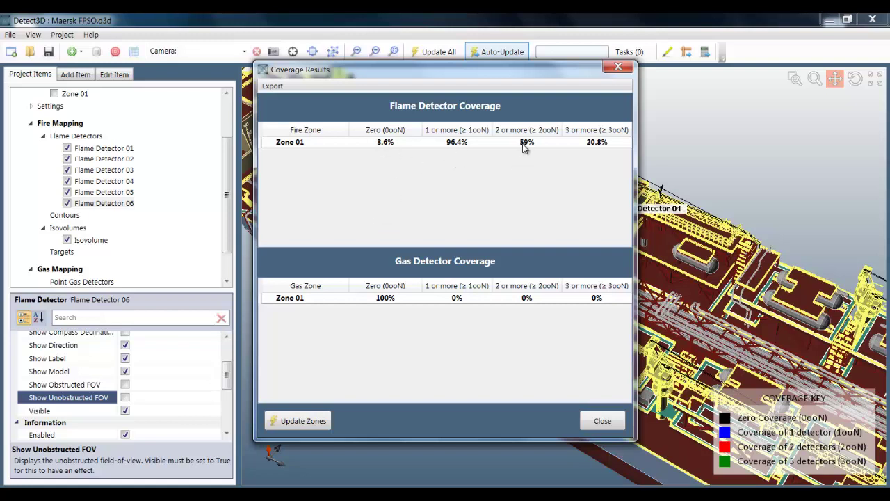
left_click(603, 421)
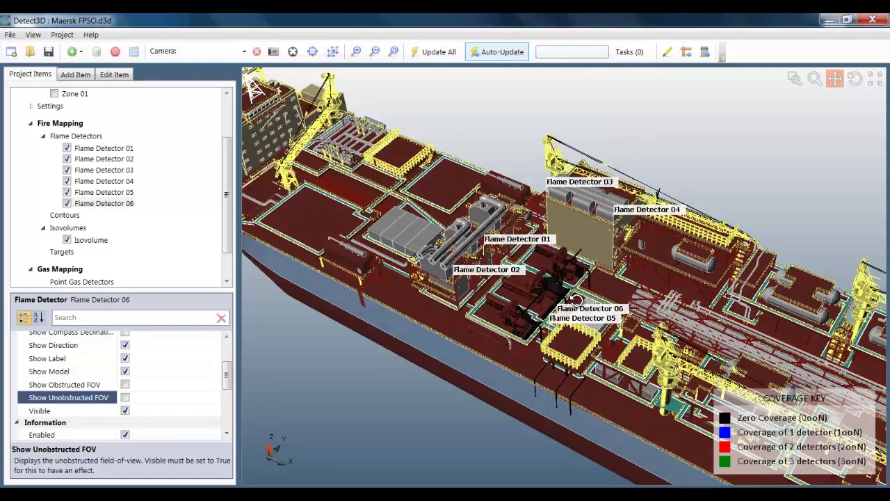
Add an isovolume for Fire Zone 01 at visibility 2 or more and inspect its shape over the equipment.
scroll(536, 302, "up", 5)
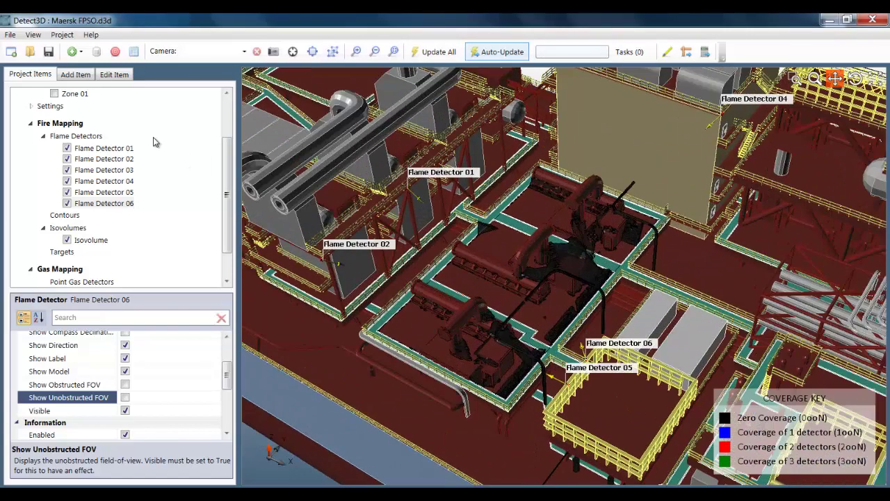
left_click(80, 78)
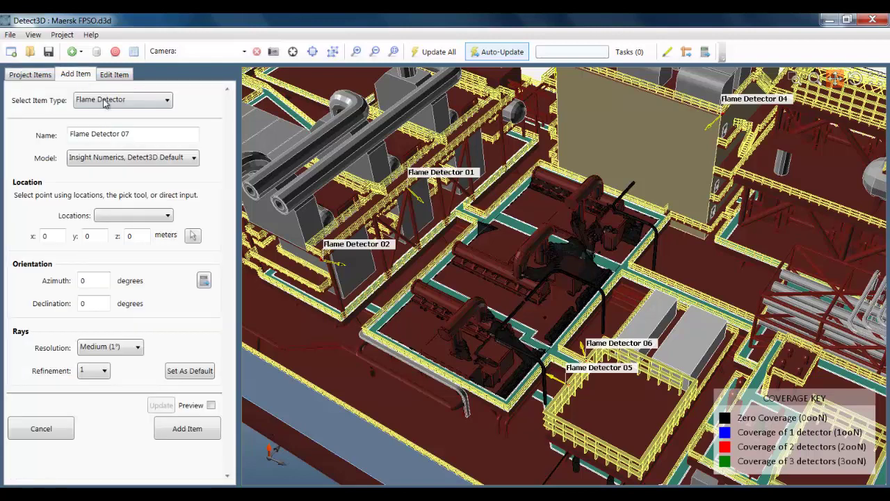
left_click(105, 101)
left_click(120, 203)
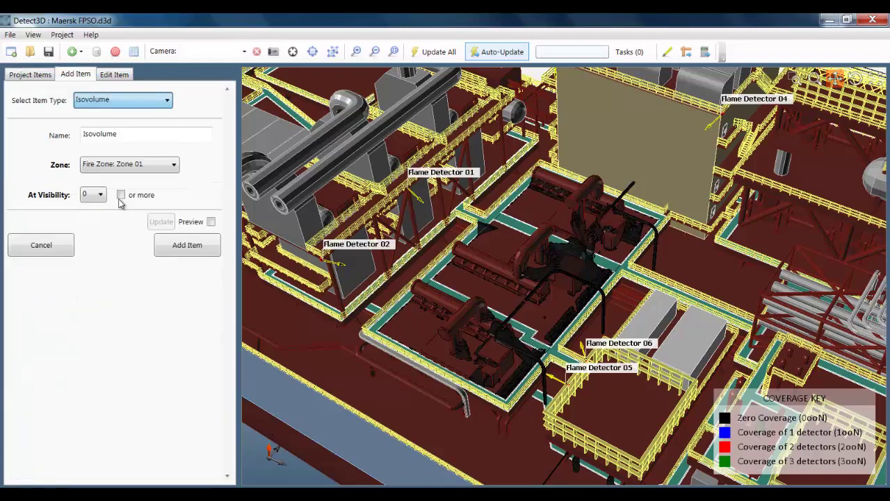
left_click(101, 195)
left_click(104, 210)
left_click(121, 194)
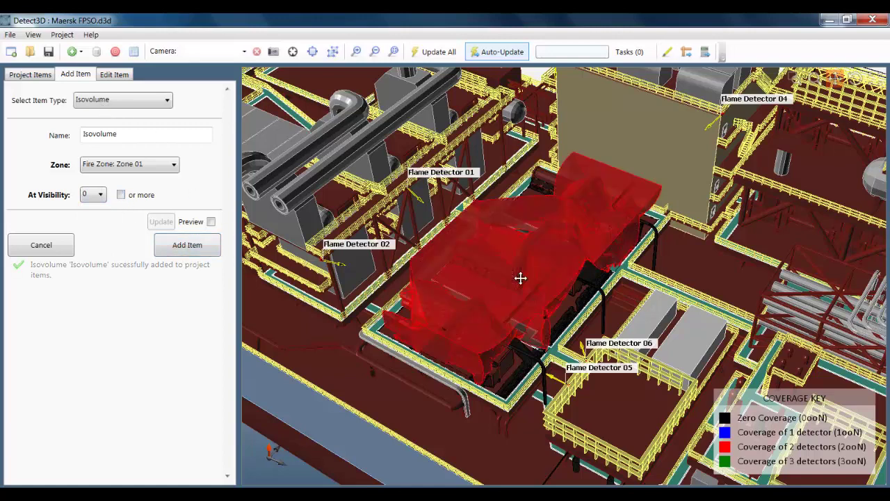
left_click_drag(521, 278, 491, 298)
Hide the isovolume for 2 or more detectors and add one for Fire Zone 01 at visibility 3 or more.
left_click(30, 74)
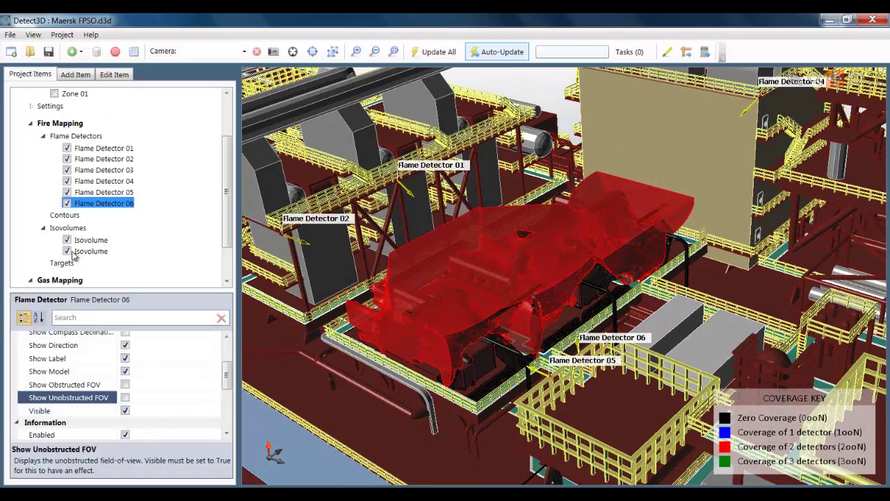
left_click(67, 251)
left_click(76, 74)
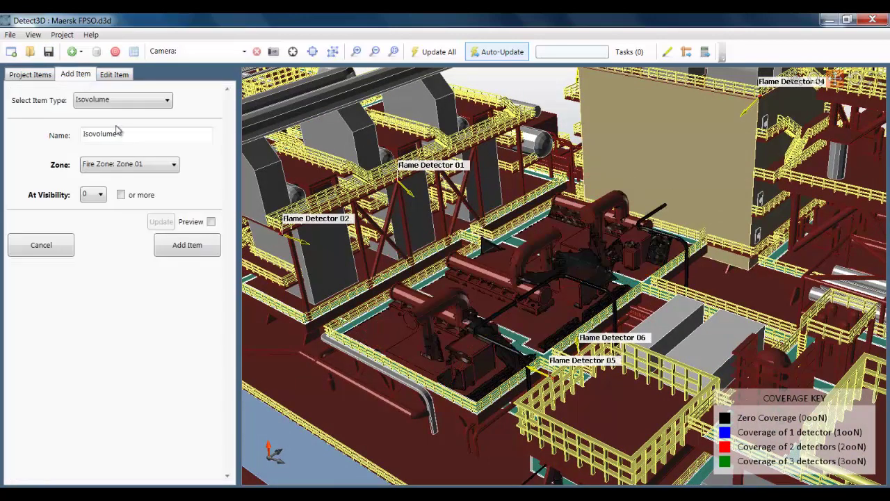
left_click(94, 194)
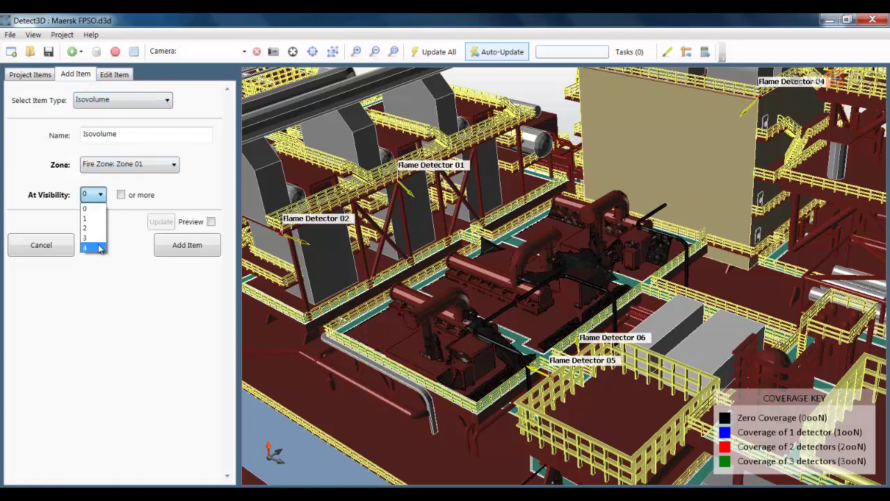
left_click(94, 248)
left_click(185, 245)
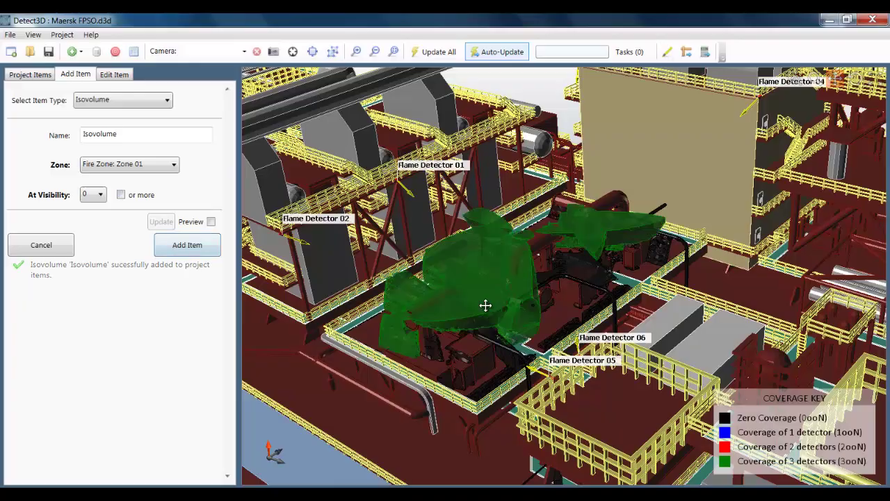
mouse_move(509, 290)
left_mouse_down()
mouse_move(485, 314)
mouse_move(413, 320)
mouse_move(505, 290)
left_mouse_up()
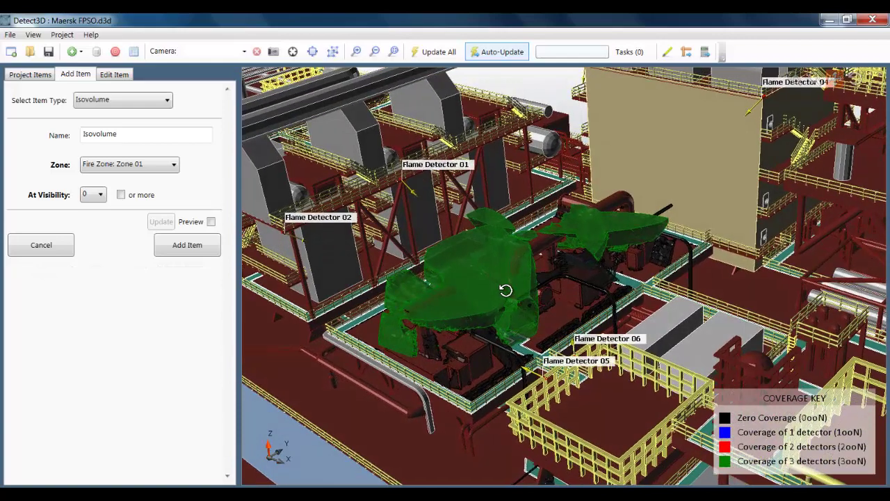
Hide the isovolume for 3 or more detectors in the project items.
left_click(29, 74)
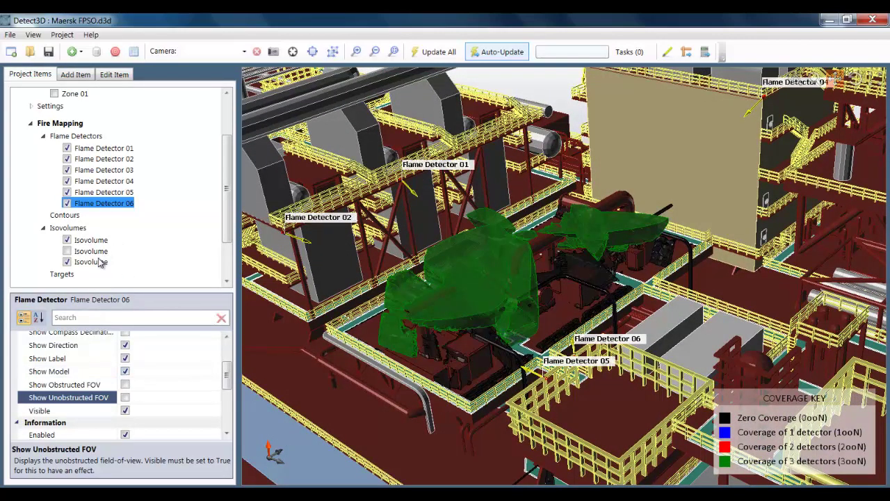
left_click(99, 262)
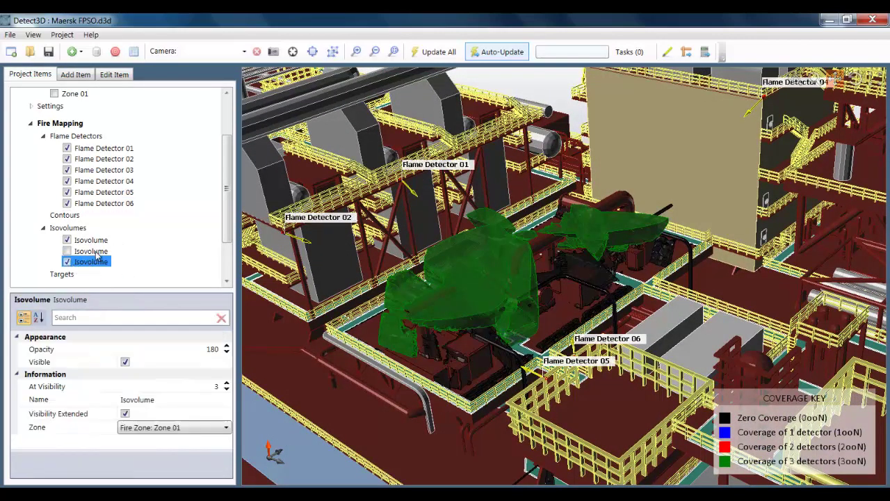
left_click(72, 217)
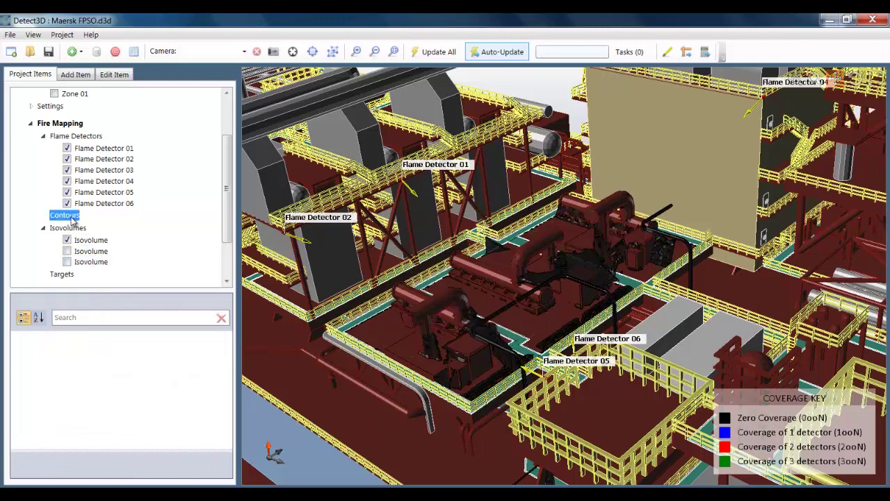
Add a contour for Fire Zone 01 on the XY plane at Z = 33.3 meters with visibility range 0 to 4 or more.
right_click(71, 218)
left_click(104, 226)
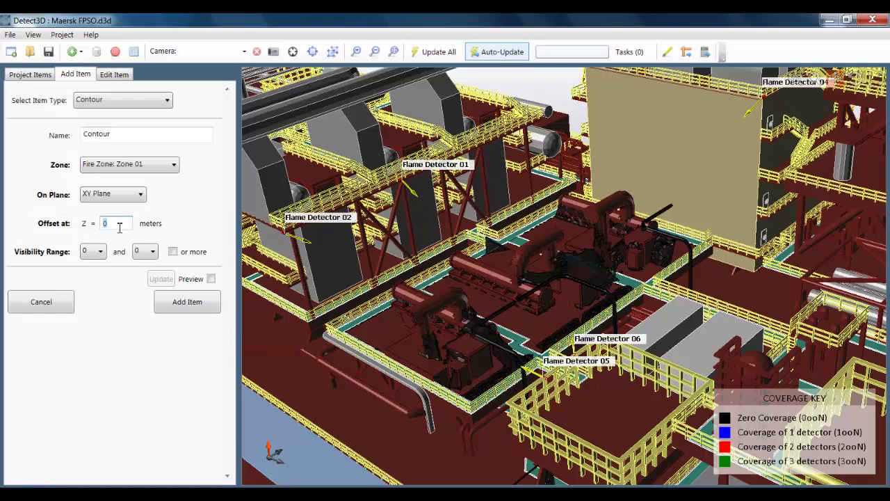
type("33.3")
left_click(142, 252)
left_click(144, 308)
left_click(174, 253)
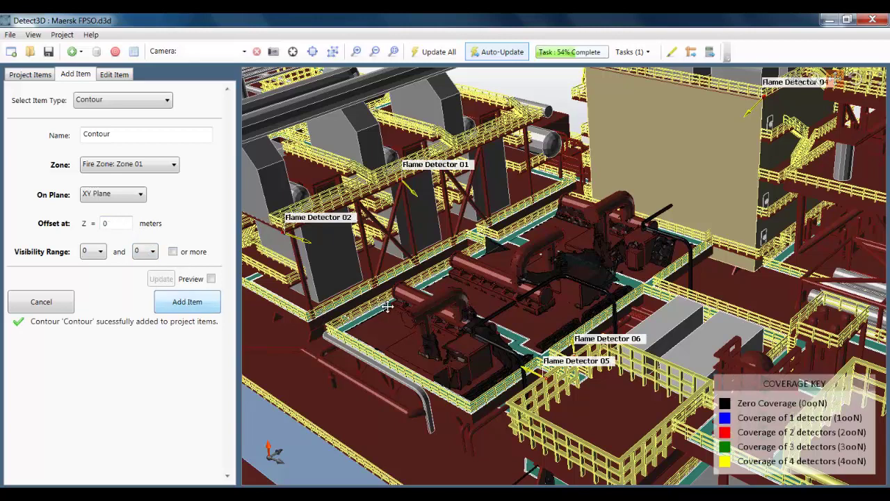
Examine the coloured coverage contour on the equipment deck from several distances, ending with the whole ship in view.
middle_click_drag(460, 328, 451, 358)
left_click_drag(450, 357, 463, 291)
middle_click_drag(463, 291, 463, 319)
scroll(465, 318, "down", 5)
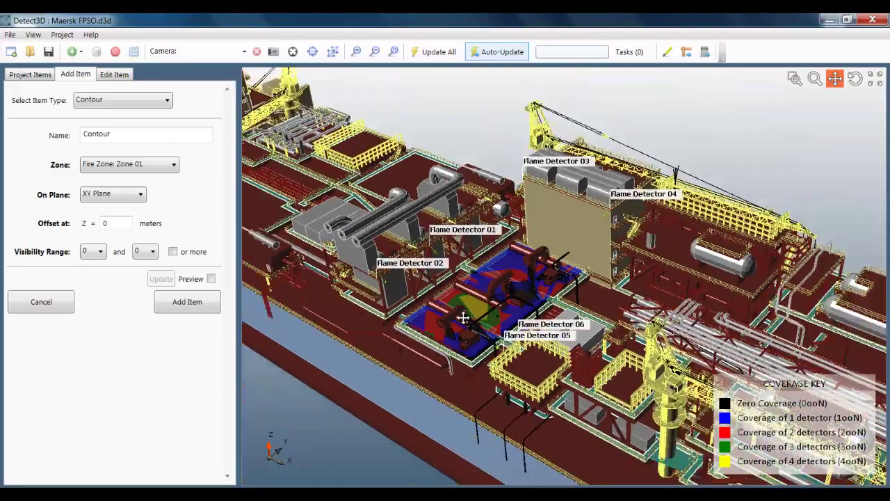
scroll(463, 318, "down", 1)
left_click_drag(463, 316, 461, 276)
scroll(463, 267, "down", 1)
scroll(463, 267, "down", 1)
left_click(874, 81)
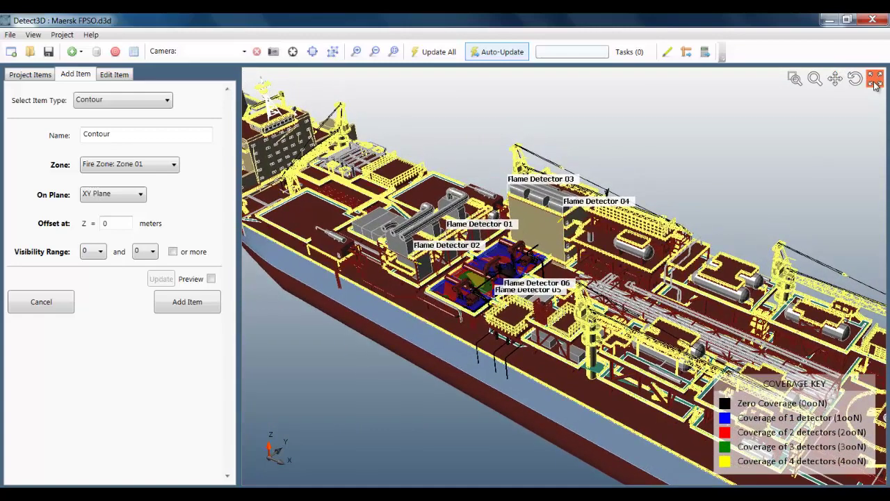
Export the flame detector layout to the Desktop as a PDF named layout and view the report's first page.
left_click(32, 75)
left_click(12, 35)
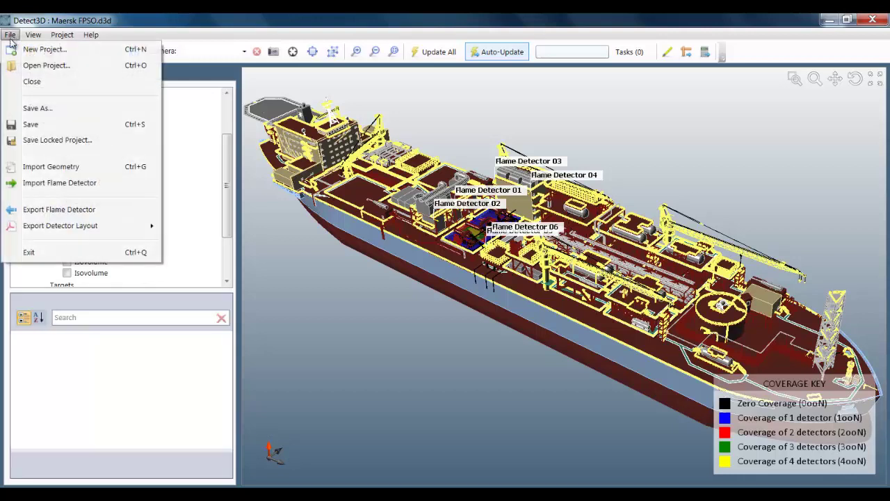
mouse_move(73, 231)
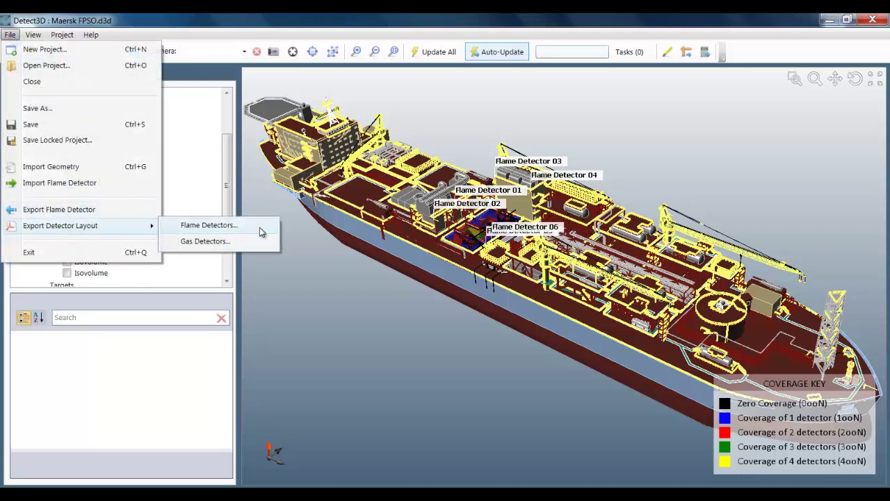
left_click(261, 230)
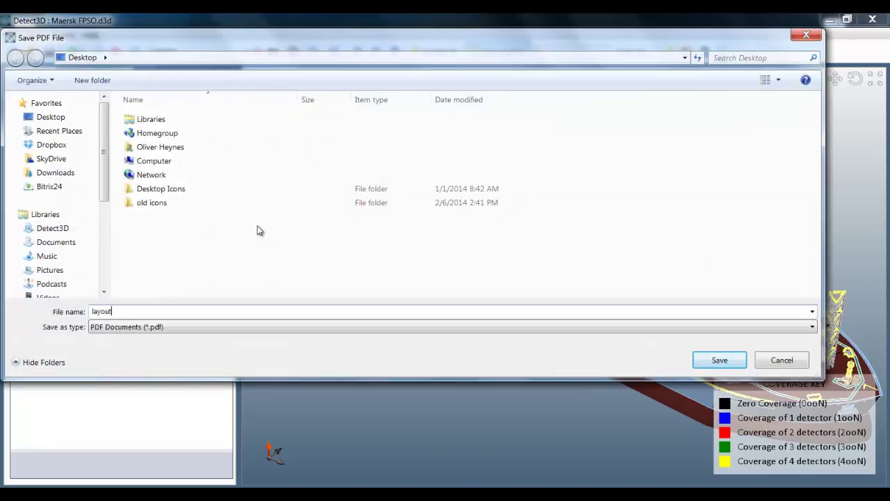
key("Return")
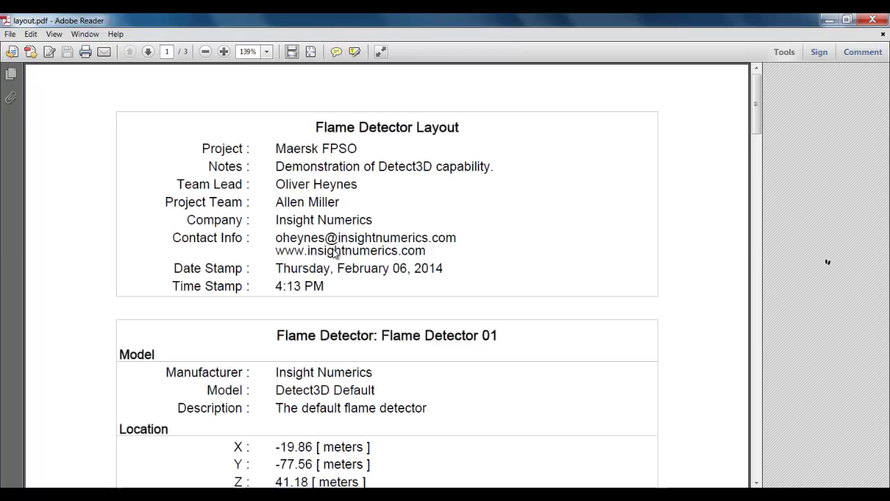
scroll(425, 270, "down", 3, "ctrl")
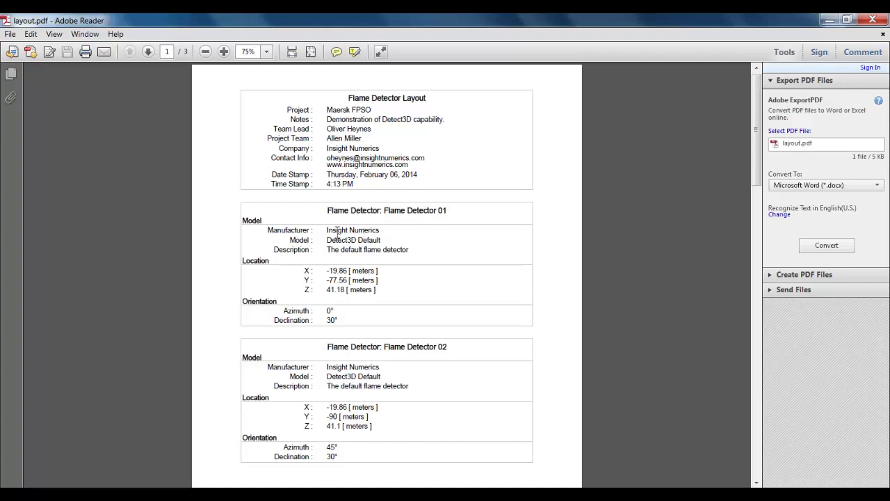
Read through the exported layout report for Flame Detectors 01 to 06, checking locations and orientations, and close the PDF.
left_click_drag(299, 232, 348, 328)
left_click(348, 325)
scroll(390, 296, "down", 3)
scroll(391, 288, "down", 18)
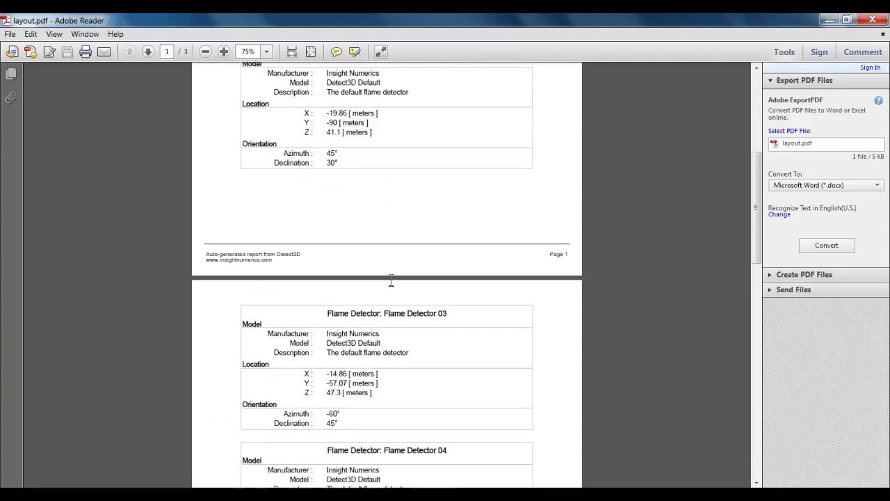
scroll(389, 284, "down", 20)
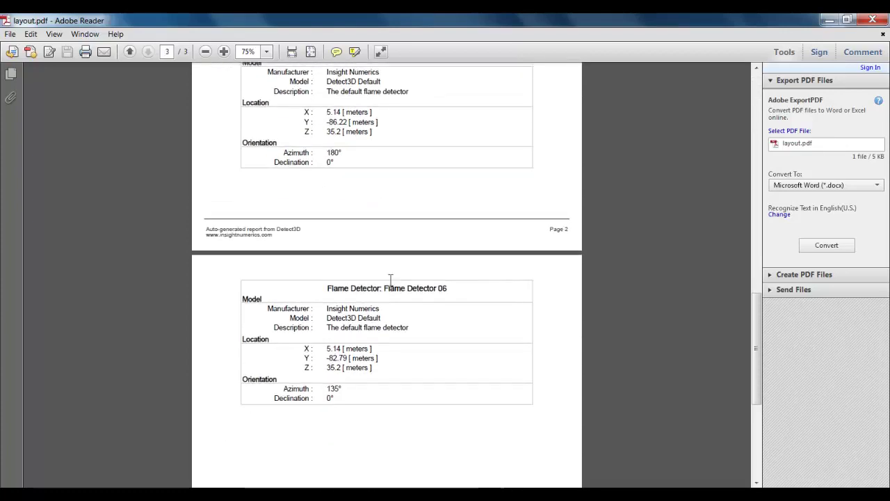
scroll(388, 280, "up", 20)
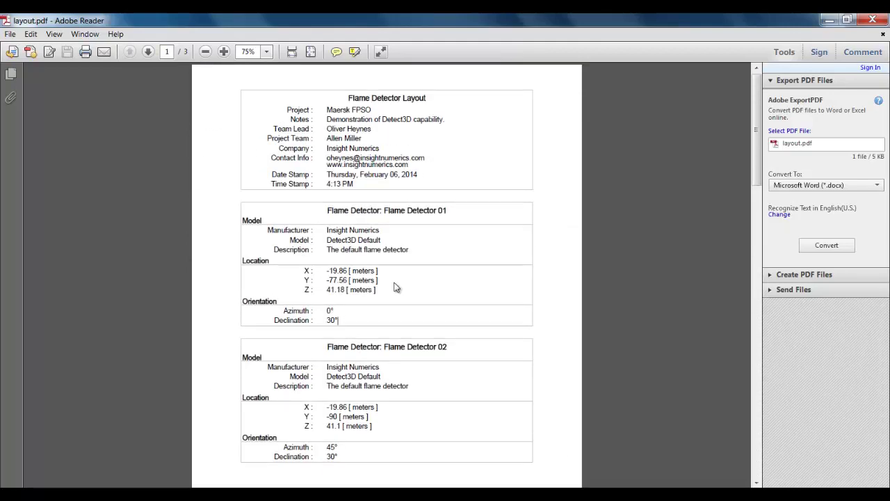
left_click(873, 19)
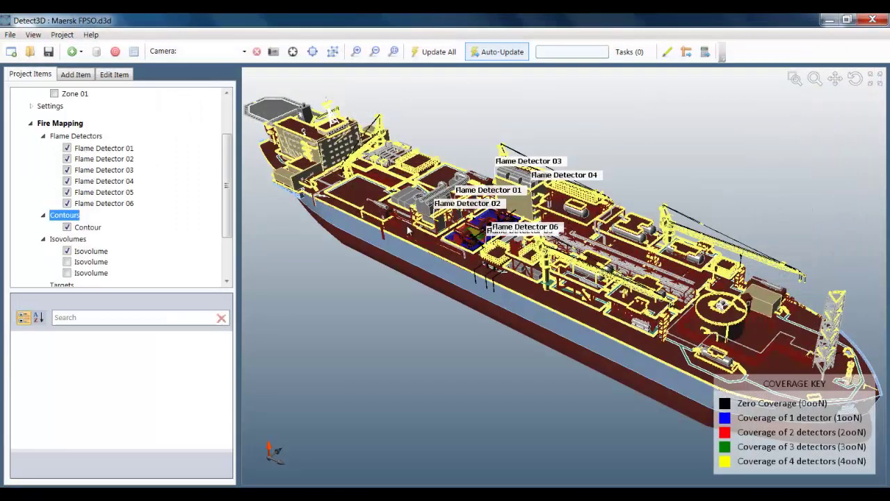
Hide the coverage contour and frame the equipment deck with the zero-coverage isovolume and surrounding flame detectors.
left_click(32, 34)
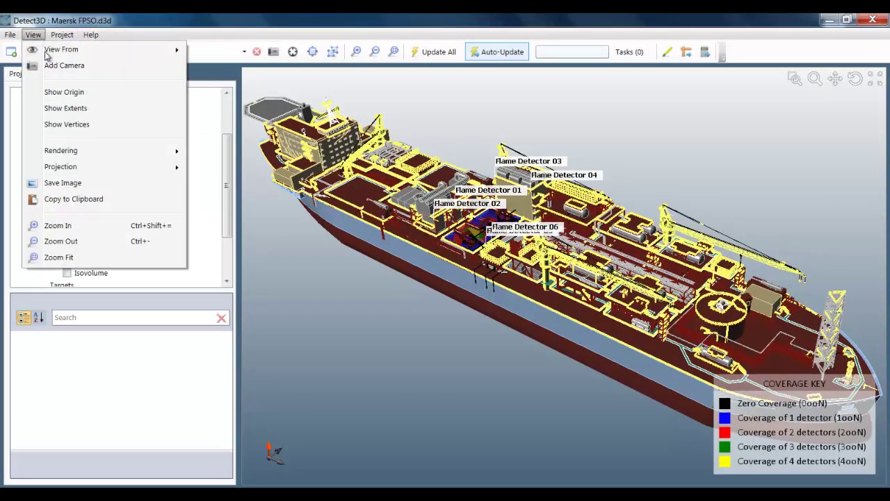
left_click(81, 201)
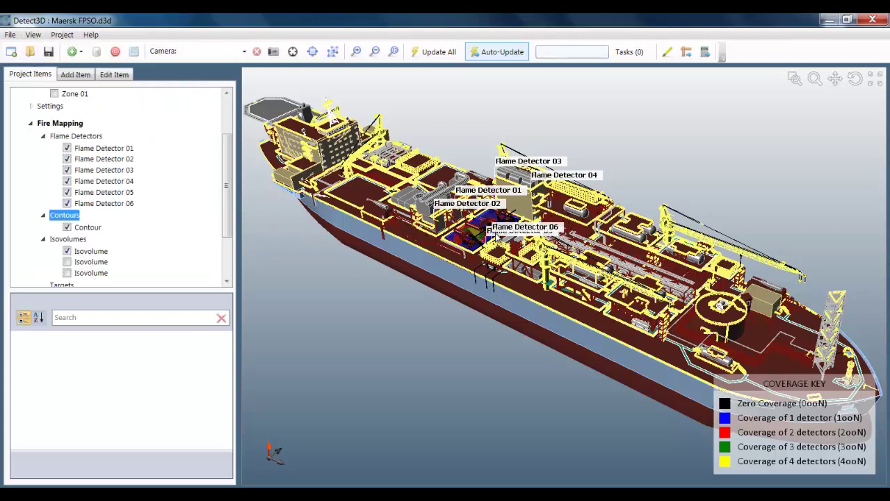
left_click(485, 224)
scroll(491, 214, "up", 3)
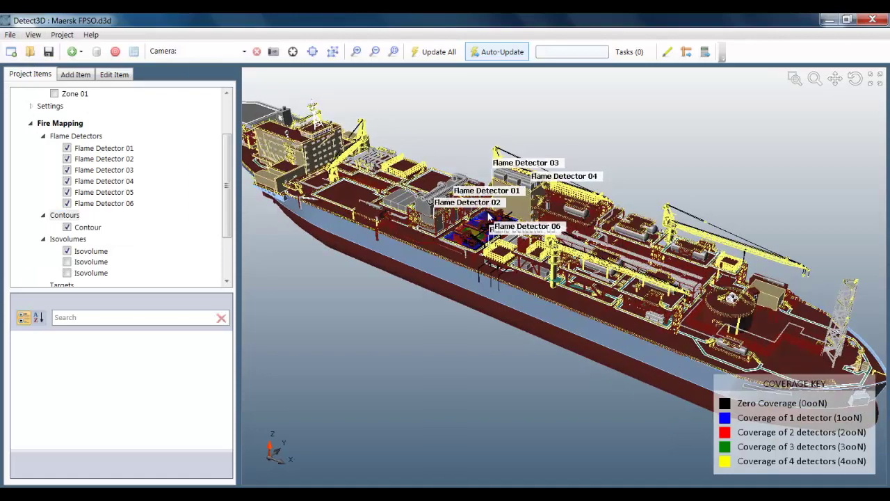
scroll(486, 223, "up", 5)
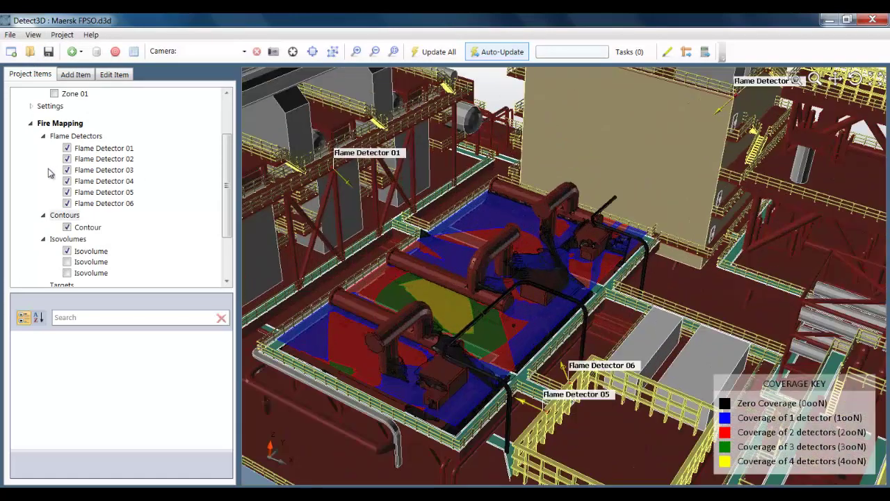
left_click(67, 227)
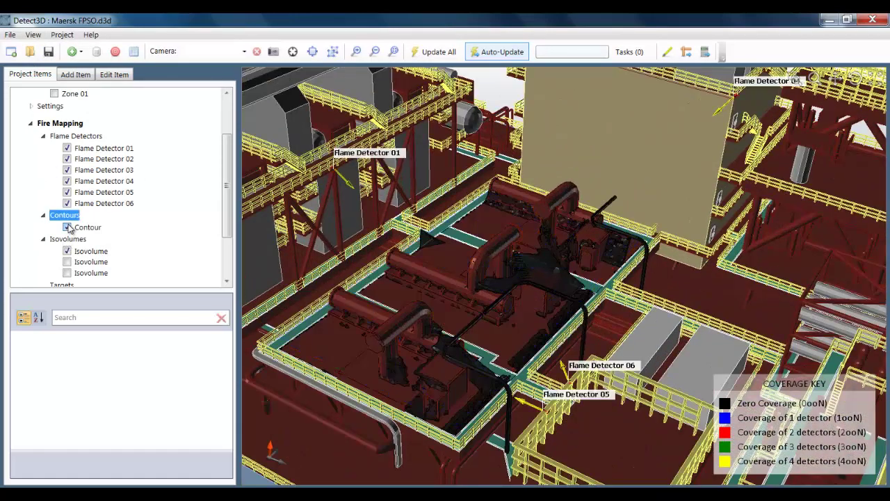
left_click(498, 359)
scroll(486, 320, "down", 2)
scroll(485, 319, "down", 2)
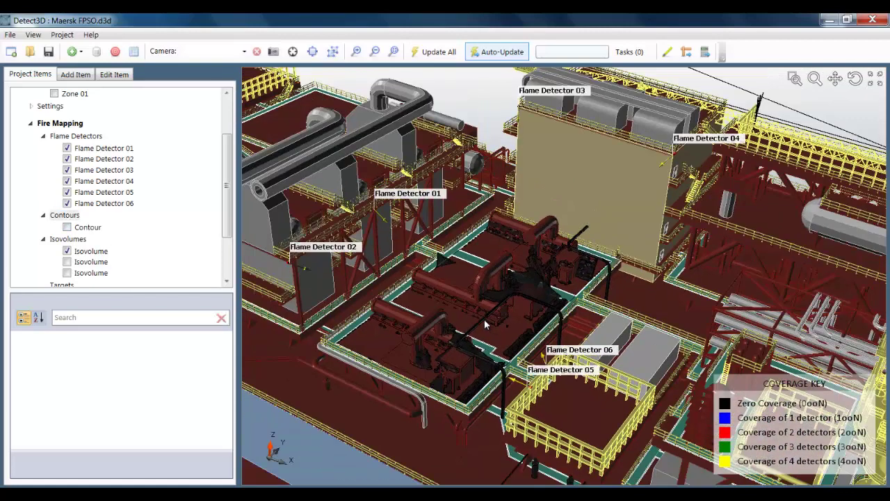
Save the current 3D view to the Desktop as a PNG image named zero visibility and view the saved picture.
left_click(33, 34)
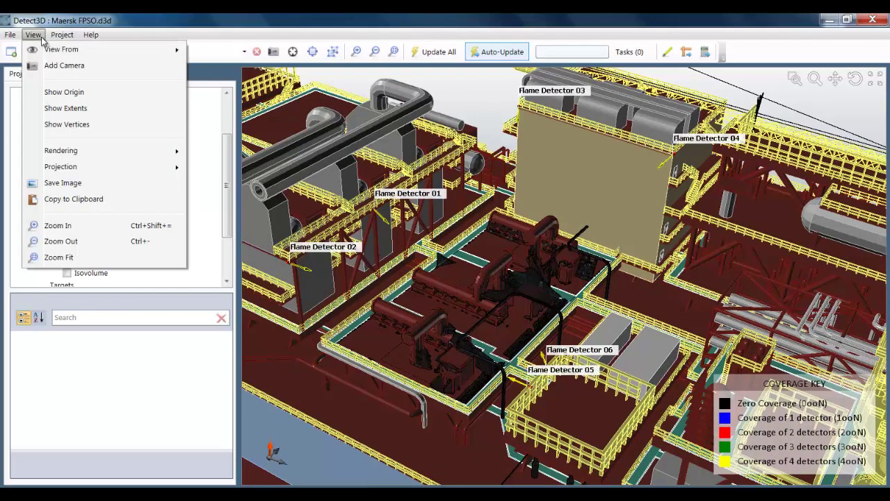
left_click(88, 183)
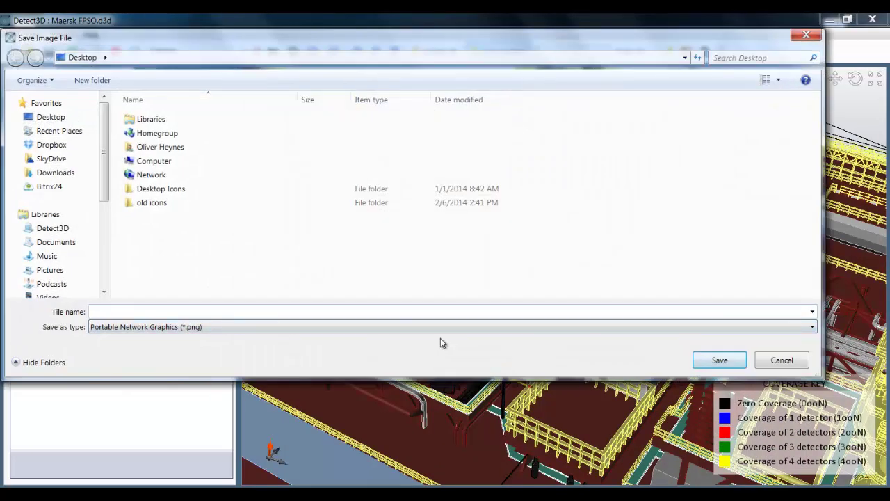
type("zero visibility")
key("Return")
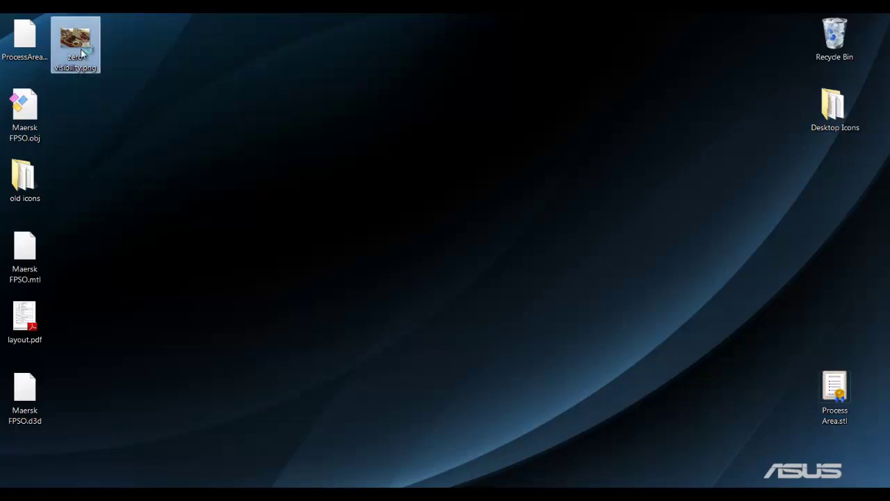
double_click(80, 52)
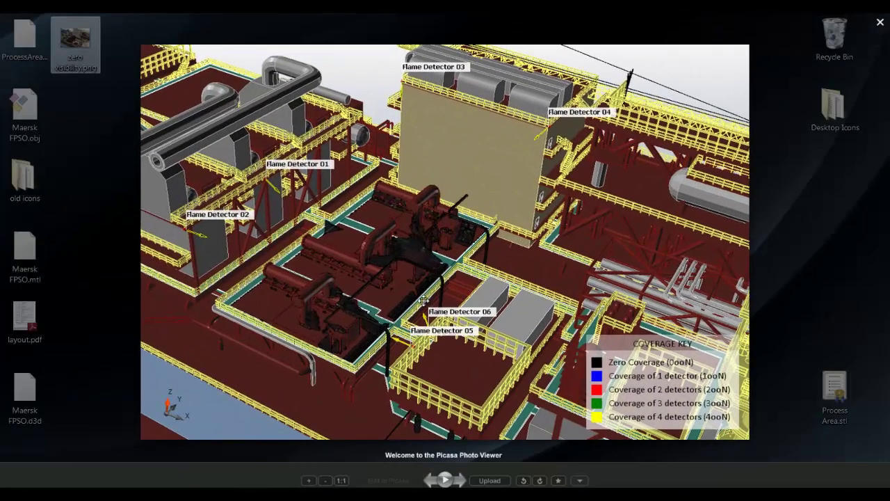
left_click(221, 496)
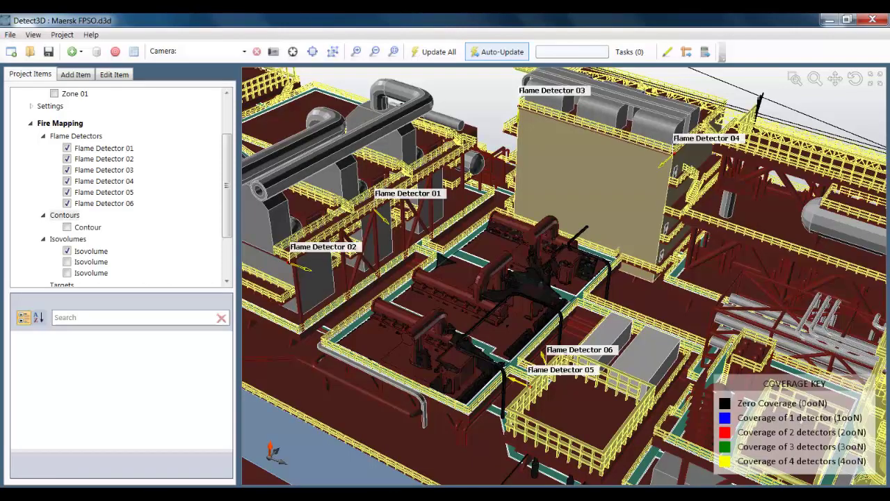
Search for Word on the computer and open it with a blank document.
key("super")
type("word")
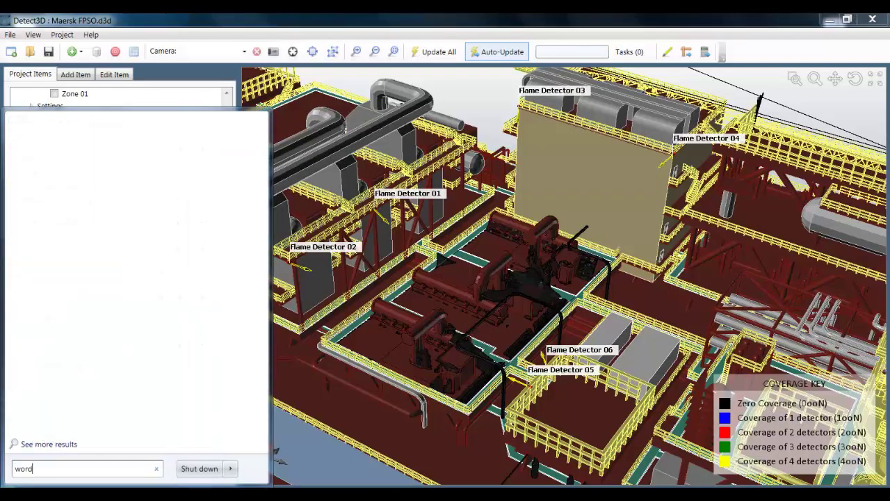
key("Escape")
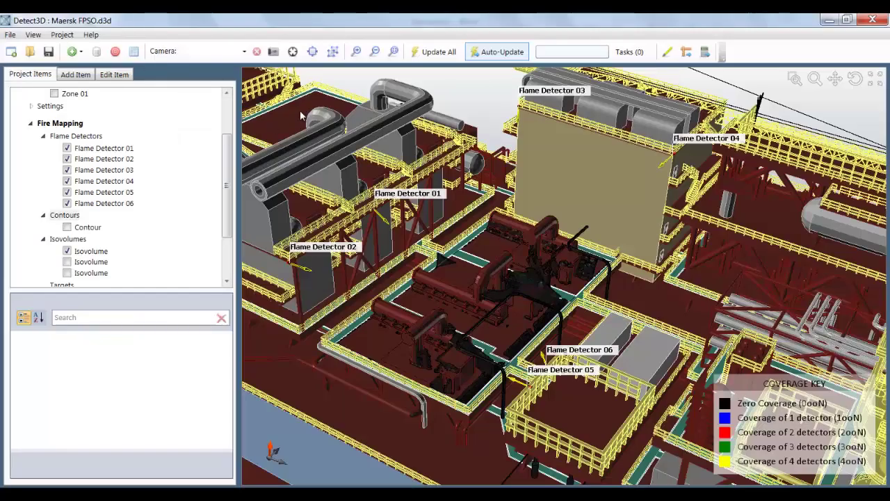
Copy the isovolume view to the clipboard at 1160 by 752 and paste it into the blank Word document.
right_click(301, 116)
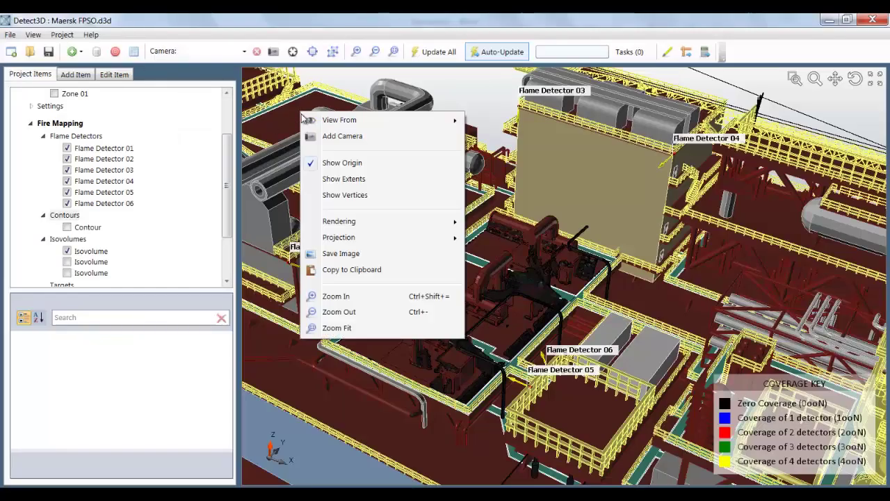
left_click(363, 272)
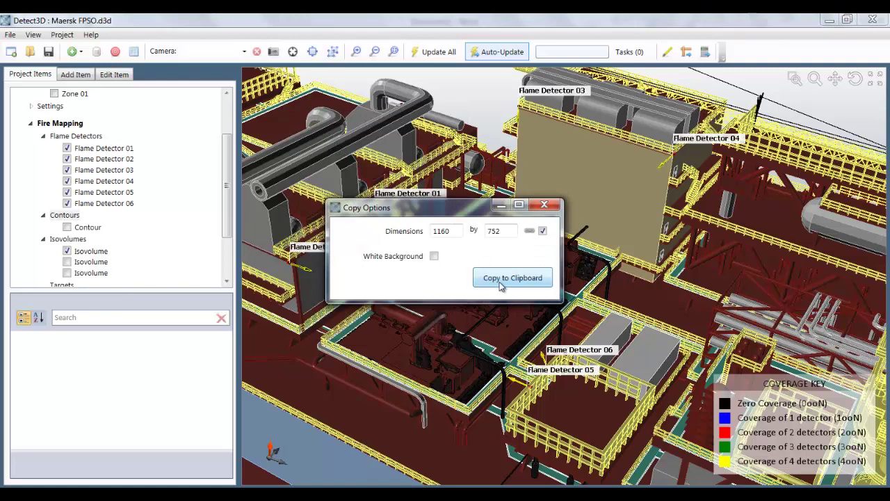
left_click(499, 283)
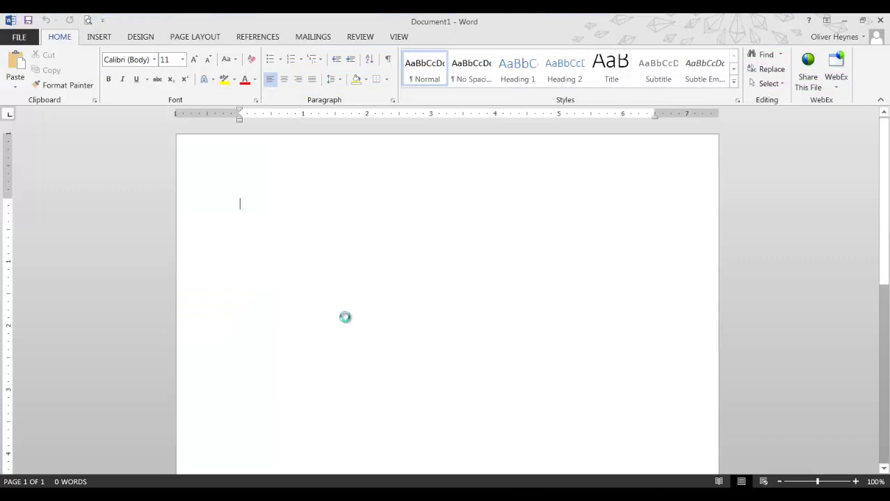
key("ctrl+v")
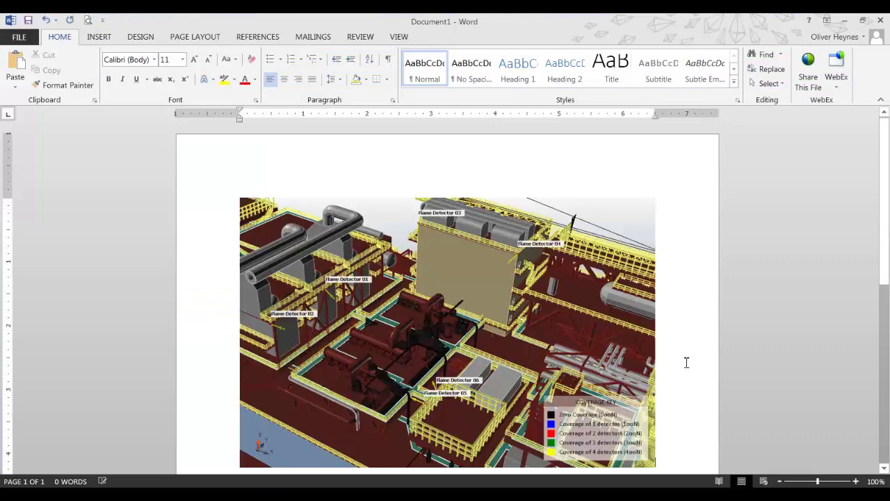
scroll(692, 368, "down", 1)
scroll(692, 367, "down", 3, "ctrl")
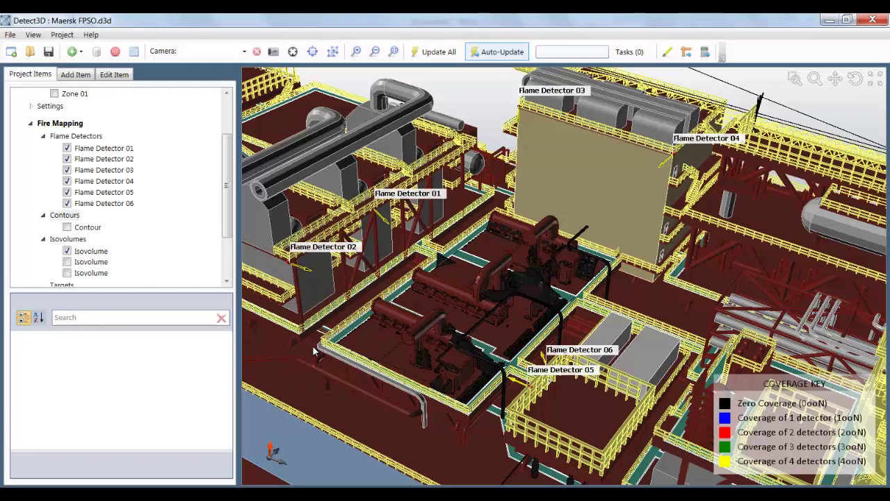
Hide the zero-coverage isovolume and show the Fire Zone 01 contour in the project items.
left_click(67, 251)
left_click(66, 227)
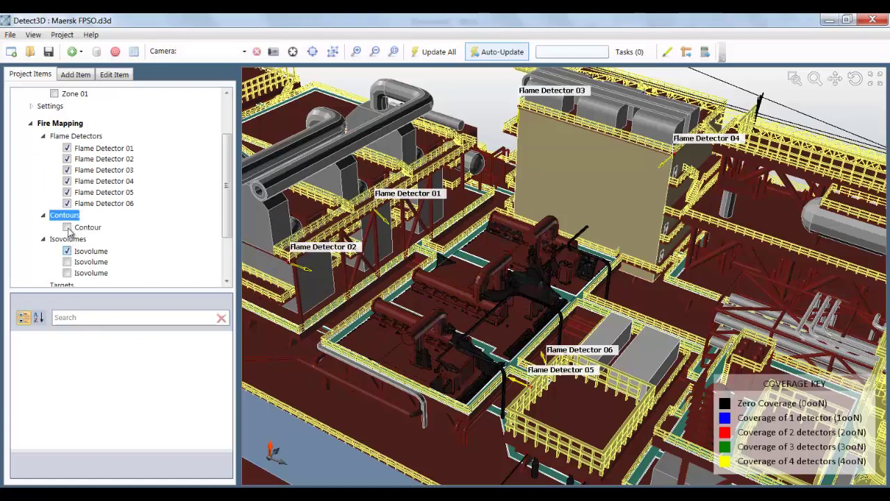
left_click(64, 214)
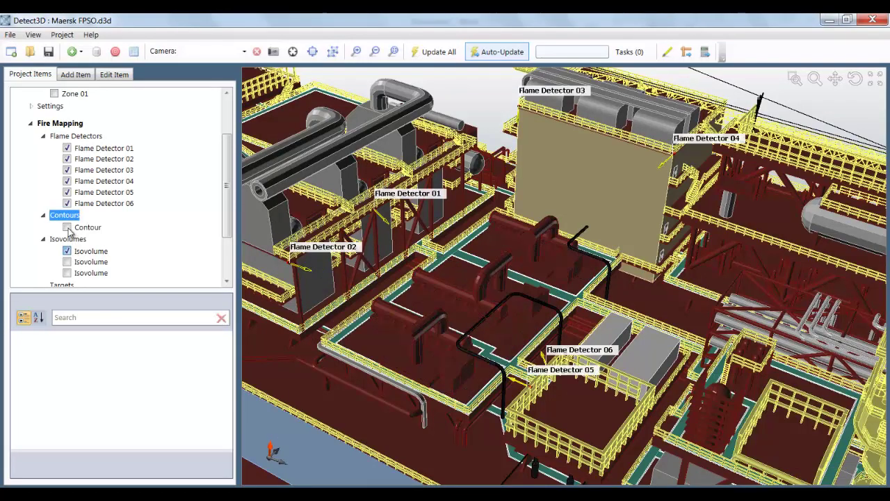
Set the view to the top with orthographic projection and frame the coverage contour with all six flame detectors.
right_click(477, 114)
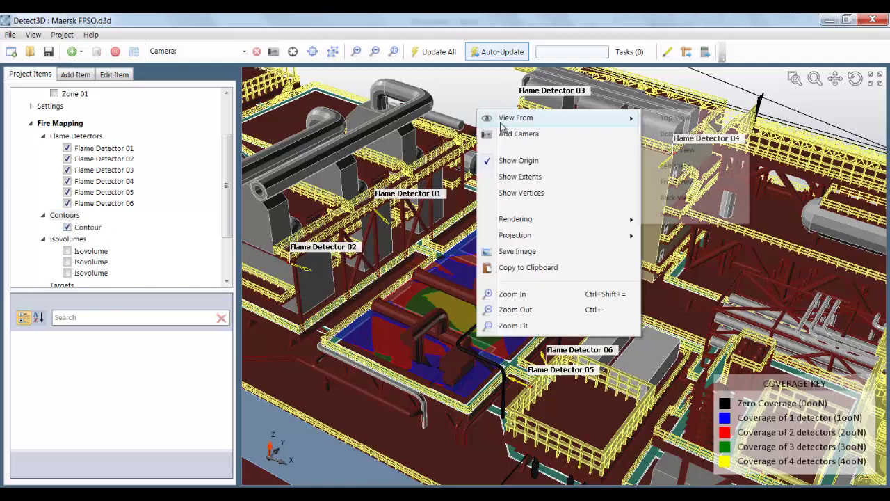
left_click(507, 311)
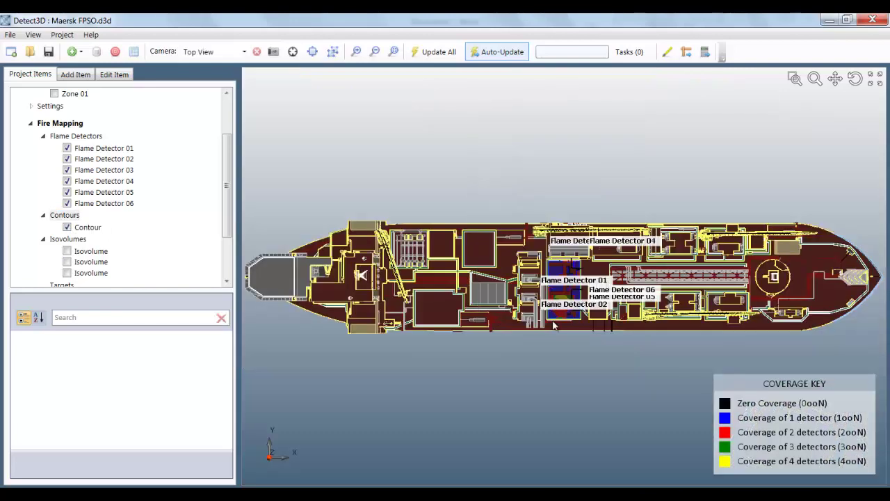
right_click(575, 204)
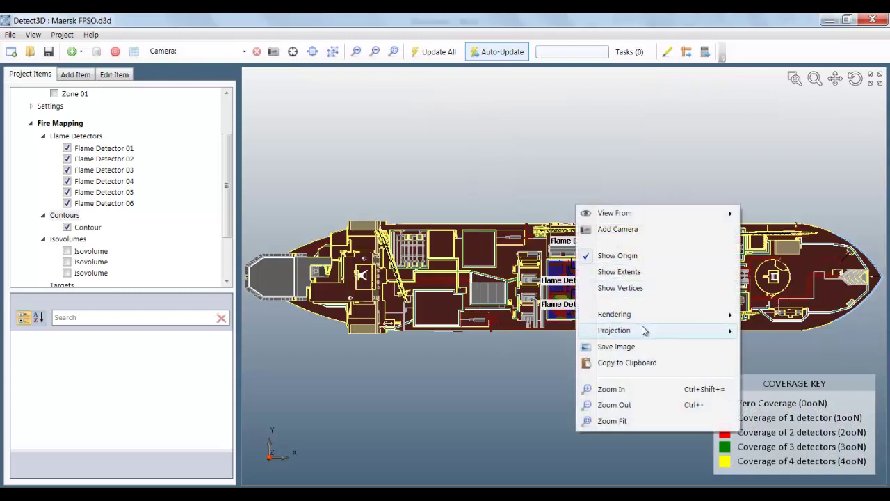
mouse_move(642, 330)
left_click(821, 333)
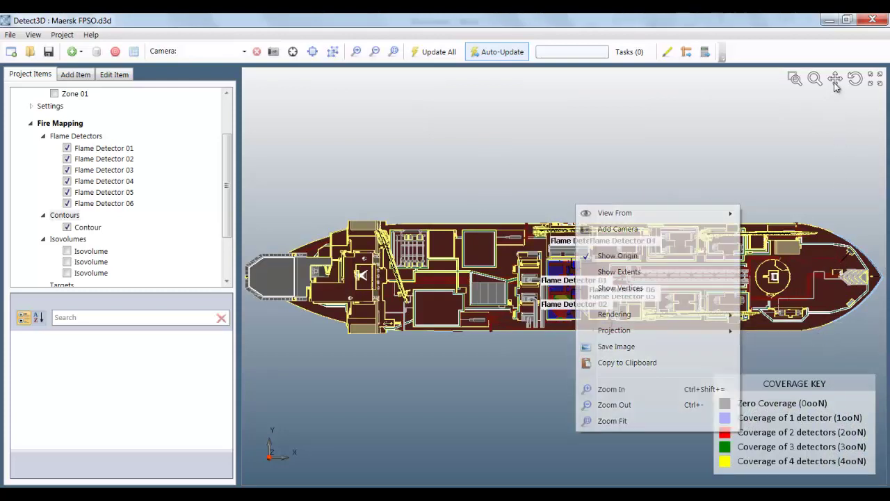
left_click(834, 81)
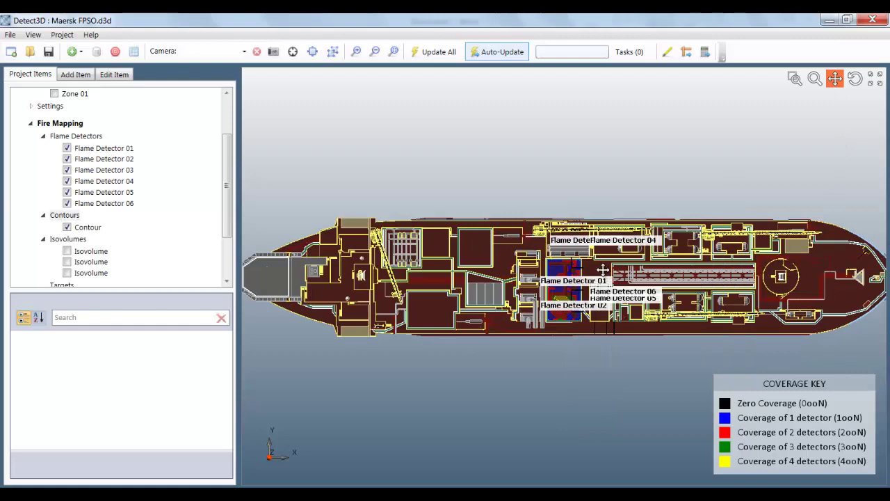
left_click_drag(599, 269, 570, 259)
scroll(560, 277, "up", 8)
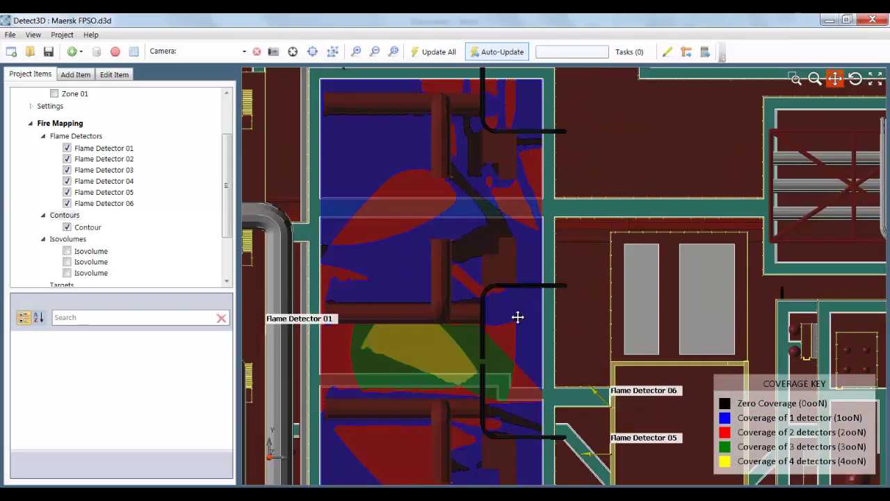
scroll(549, 298, "down", 2)
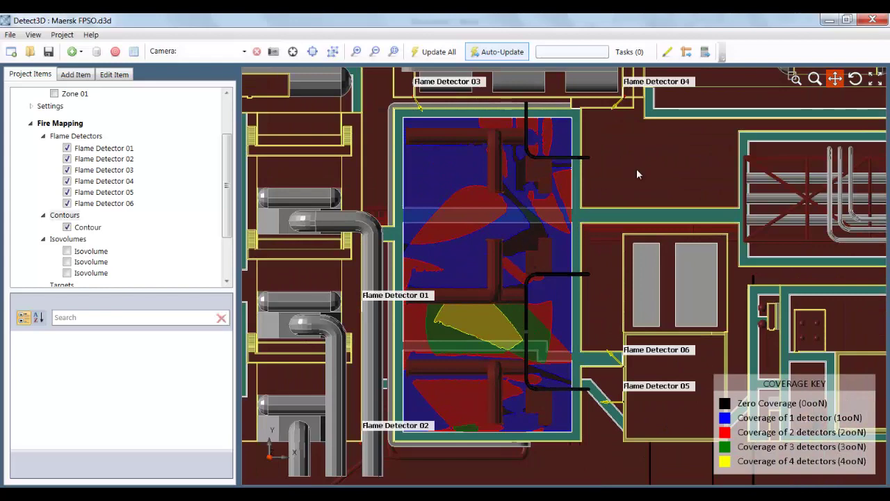
Copy the top view of the contour at 1160 by 752 and paste it below the first picture in Word.
right_click(637, 169)
left_click(703, 328)
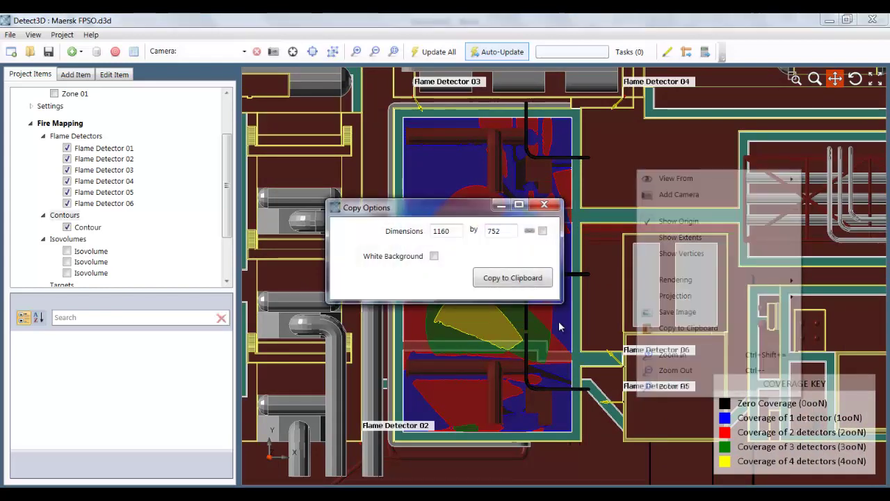
key("Return")
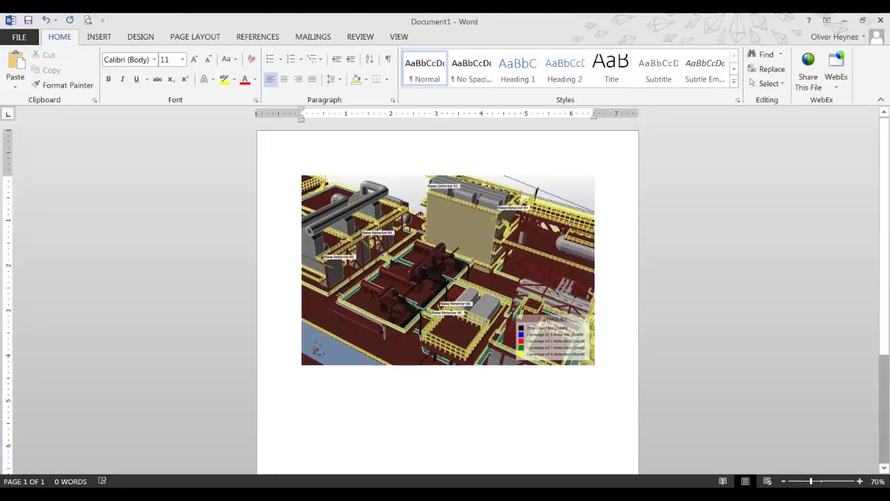
left_click(435, 351)
left_click(623, 390)
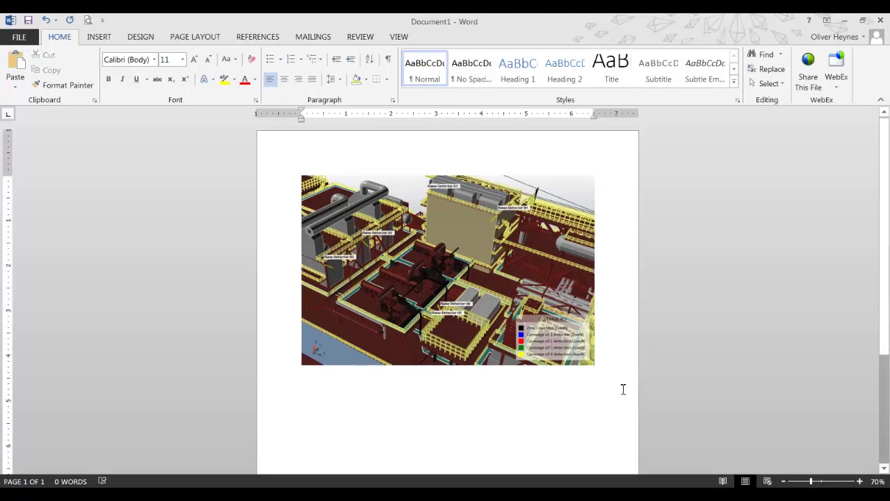
key("ctrl+v")
scroll(620, 335, "down", 2)
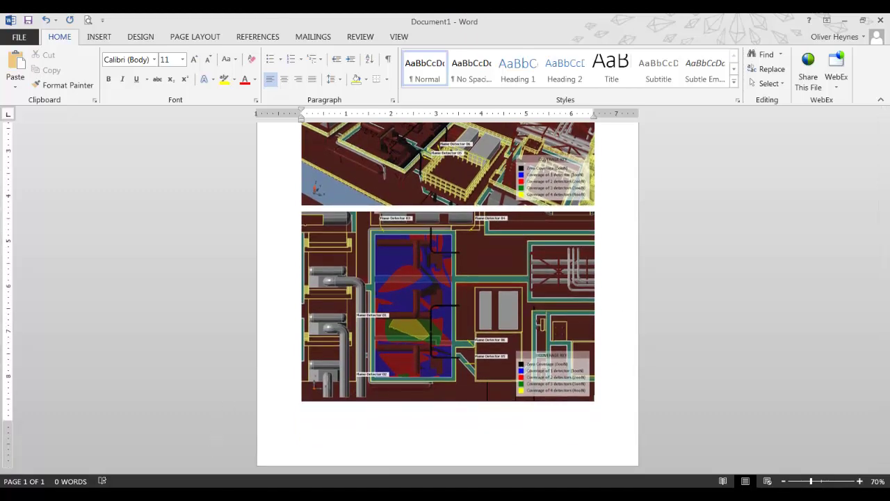
Switch back to Detect3D and set the projection of the model view to perspective.
left_click(224, 494)
left_click(835, 78)
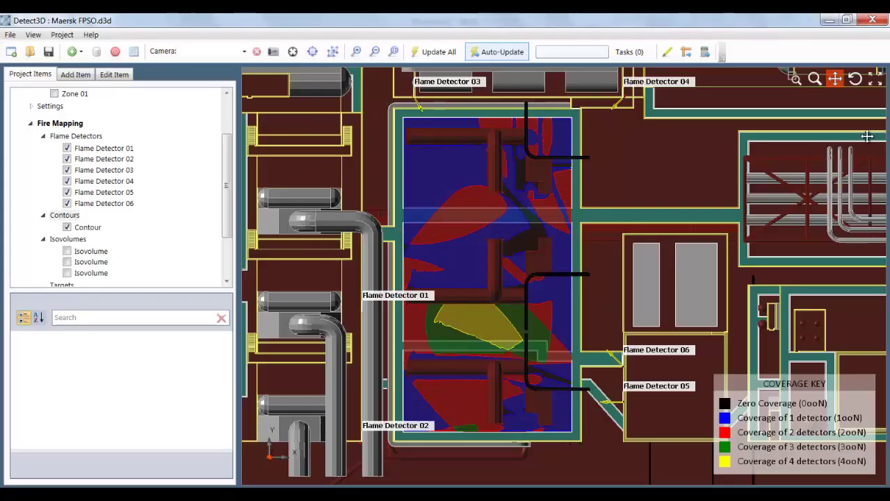
right_click(612, 182)
mouse_move(668, 312)
left_click(858, 327)
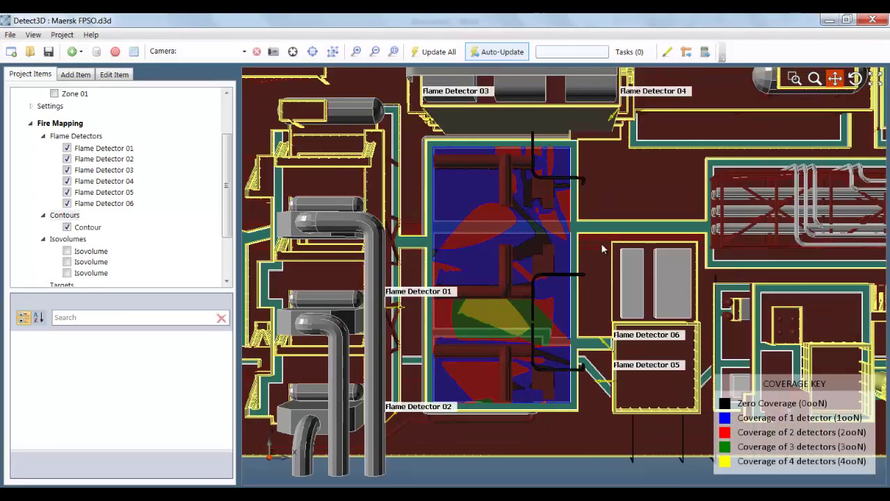
Show the model in isometric view with the whole ship in the frame.
right_click(603, 248)
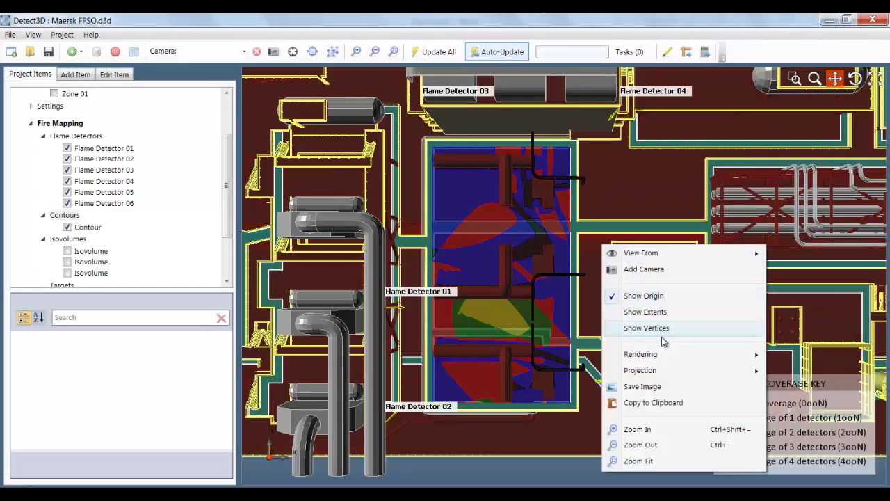
mouse_move(663, 355)
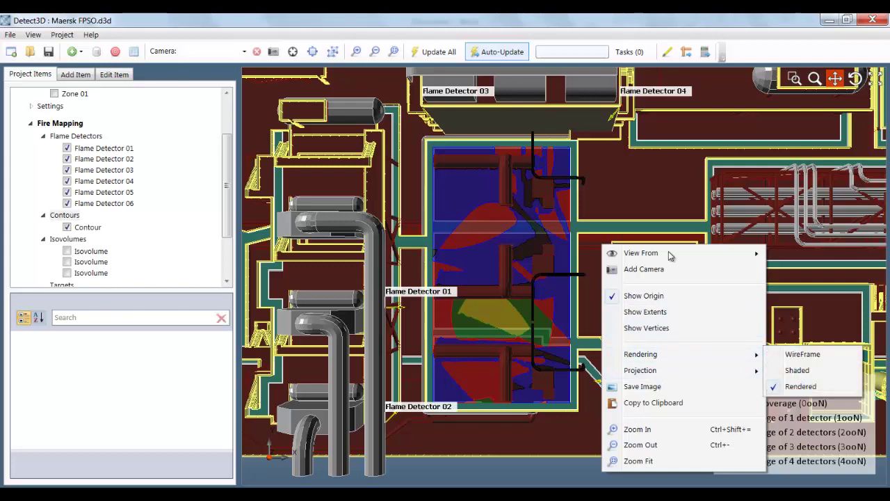
mouse_move(672, 252)
left_click(809, 348)
middle_click_drag(614, 256, 601, 299)
scroll(575, 330, "down", 4)
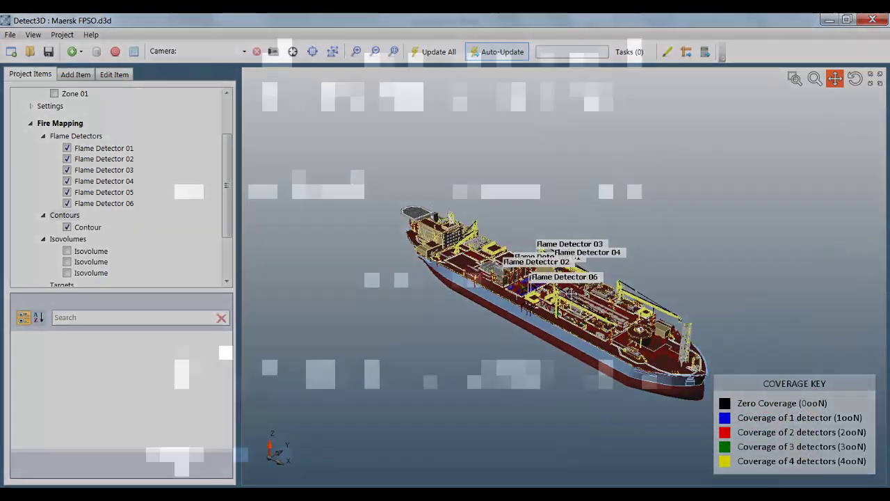